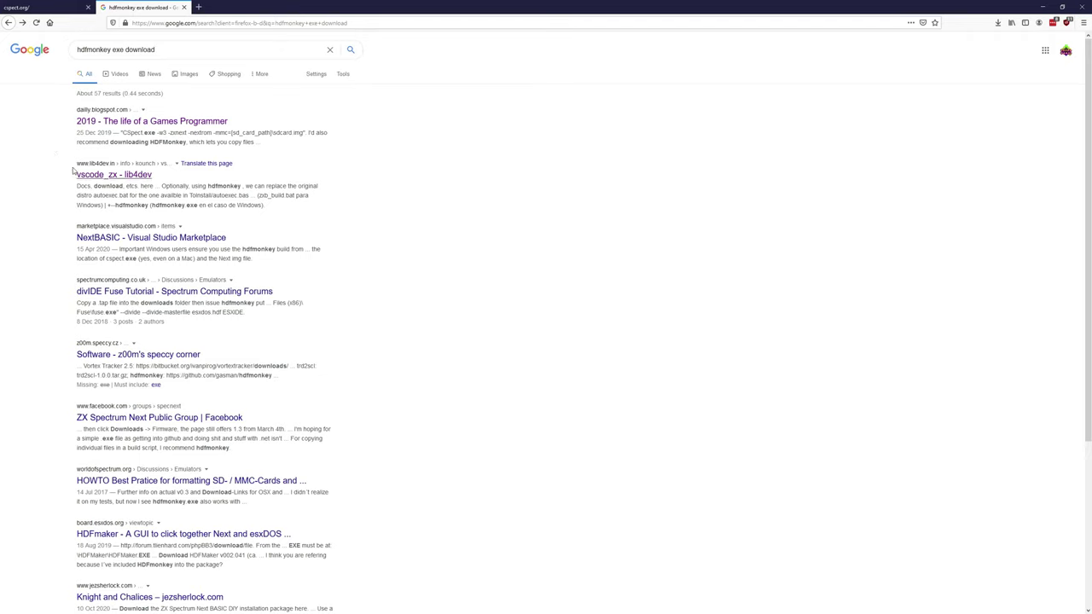
- Open the vscode_zx result on lib4dev and follow its hdfmonkey link to the Windows binary
left_click(116, 176)
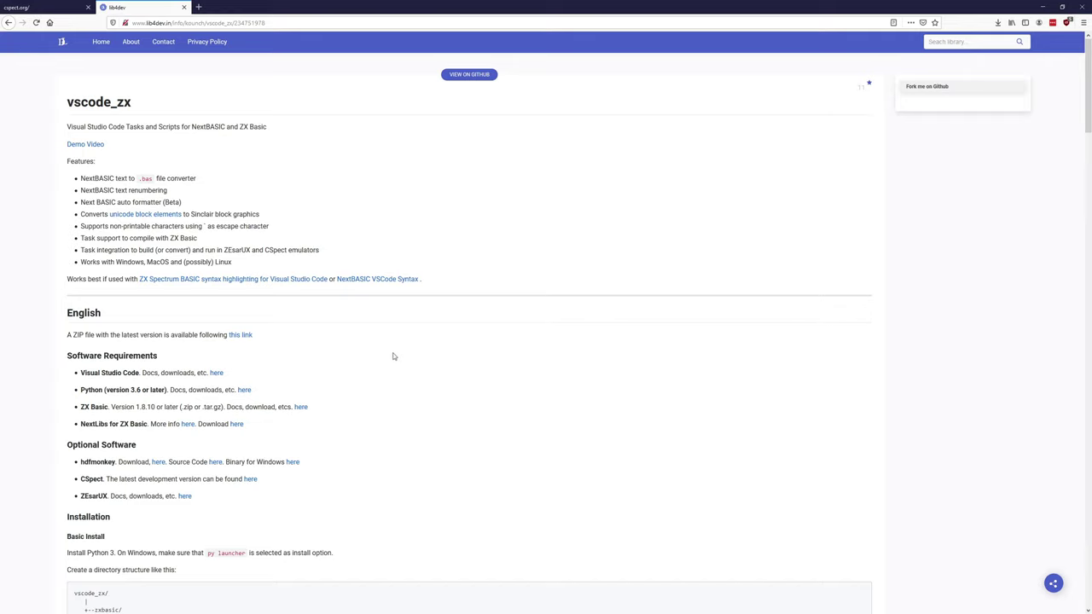
scroll(368, 400, "down", 2)
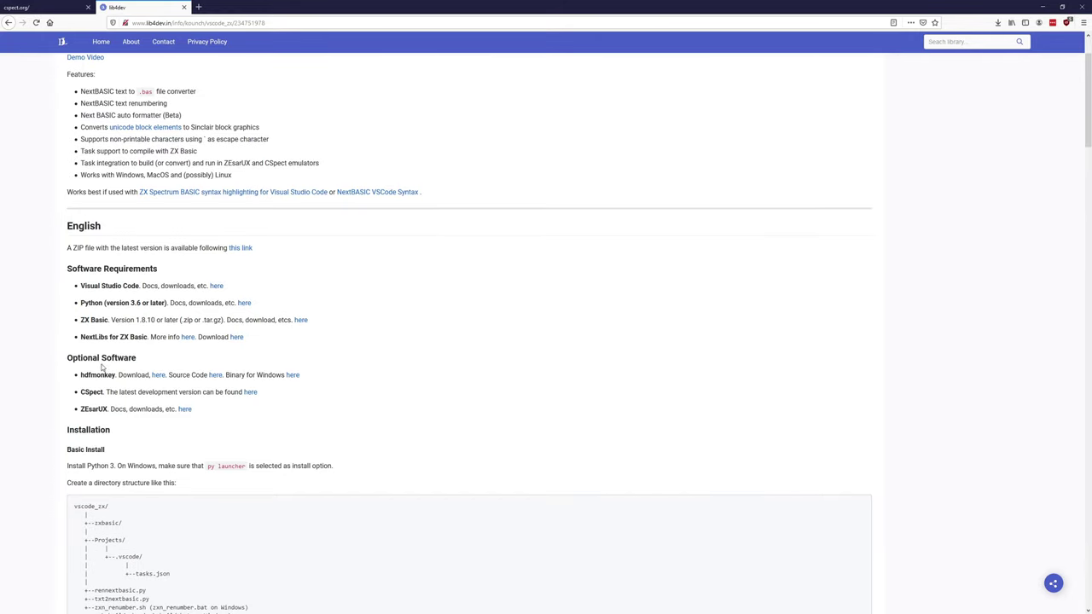
left_click_drag(80, 359, 114, 375)
left_click_drag(227, 376, 310, 378)
left_click(309, 378)
left_click(291, 376)
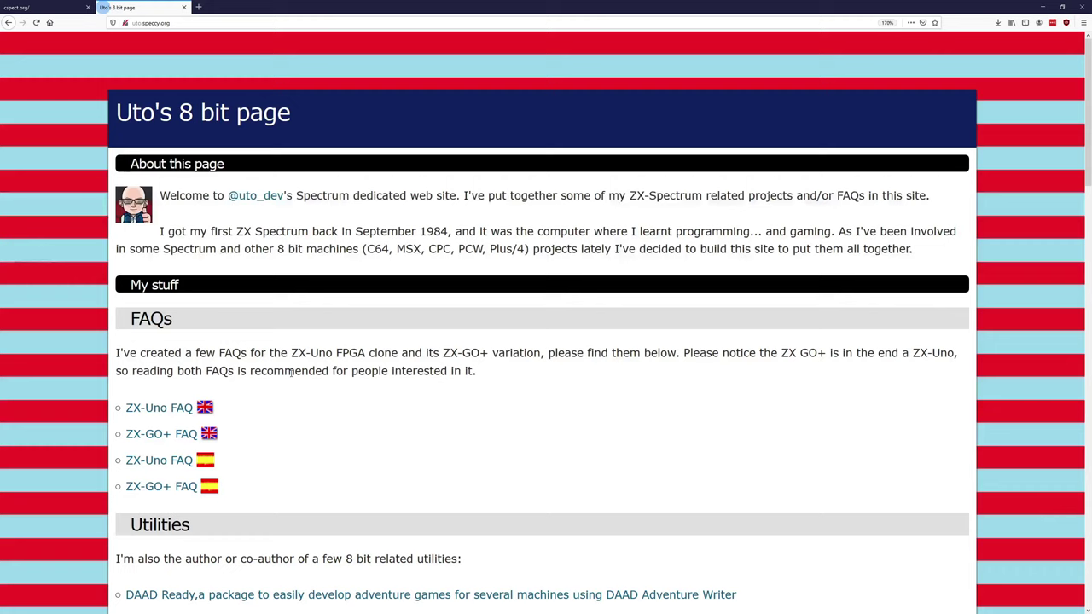
- Download the Windows build of HDFMonkey from the "Other stuff" section of Uto's 8 bit page
scroll(561, 300, "down", 10)
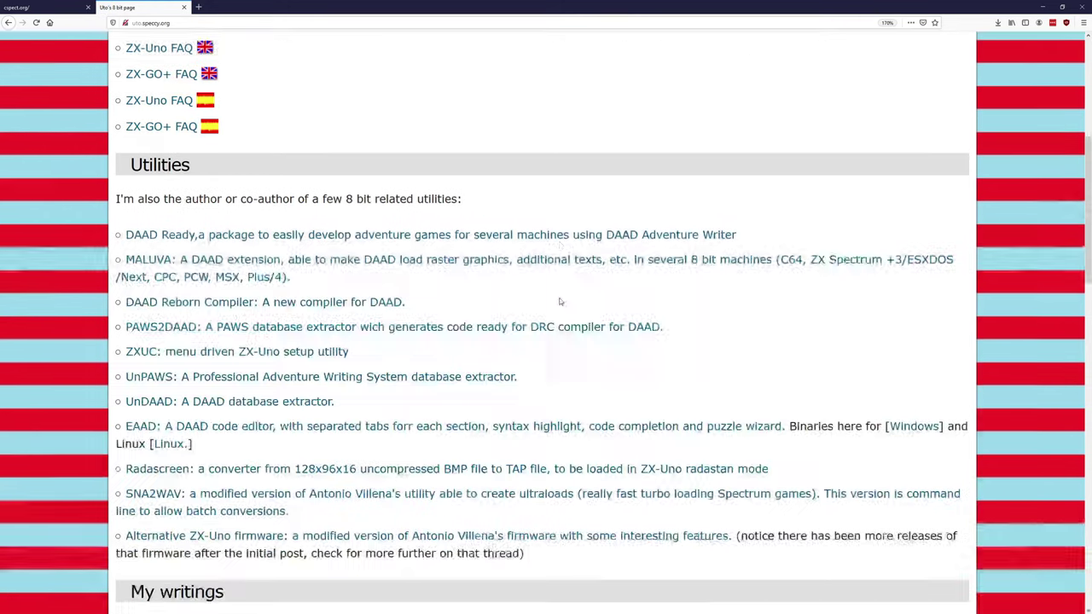
scroll(560, 301, "down", 10)
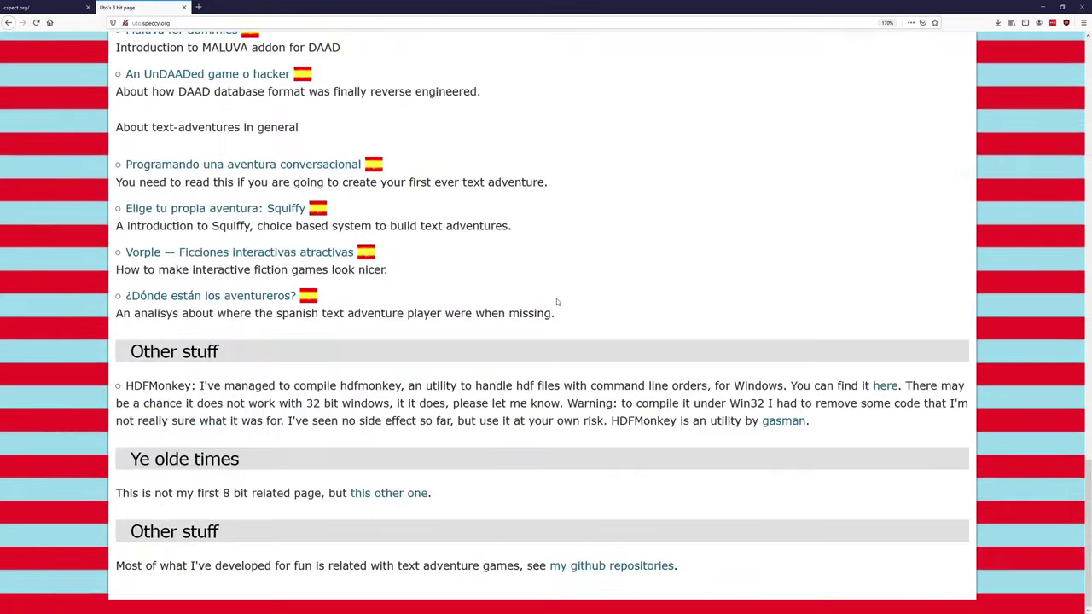
left_click_drag(128, 459, 241, 472)
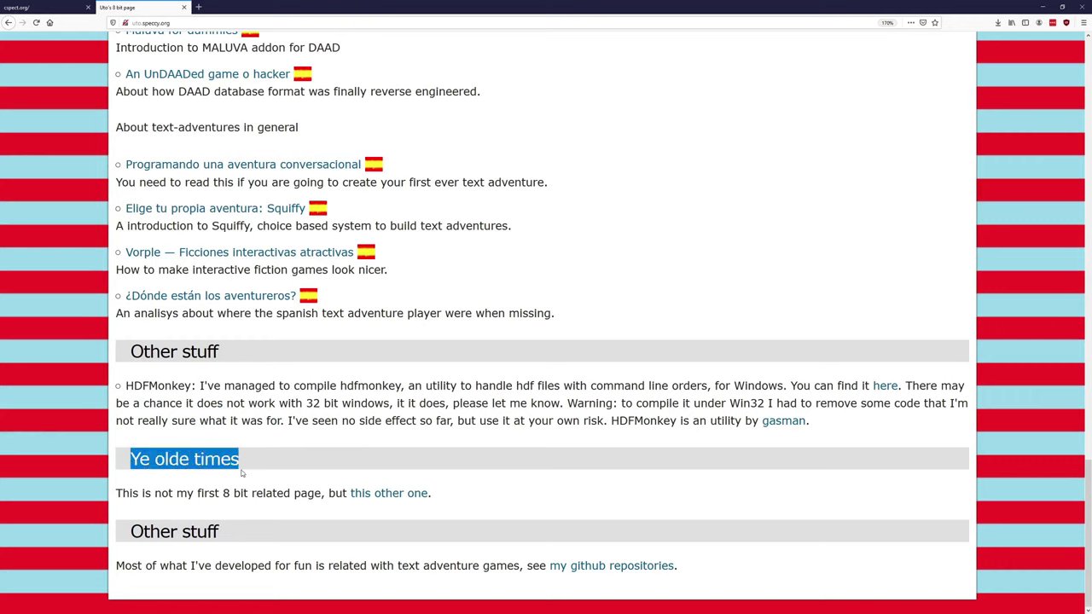
left_click_drag(139, 493, 326, 493)
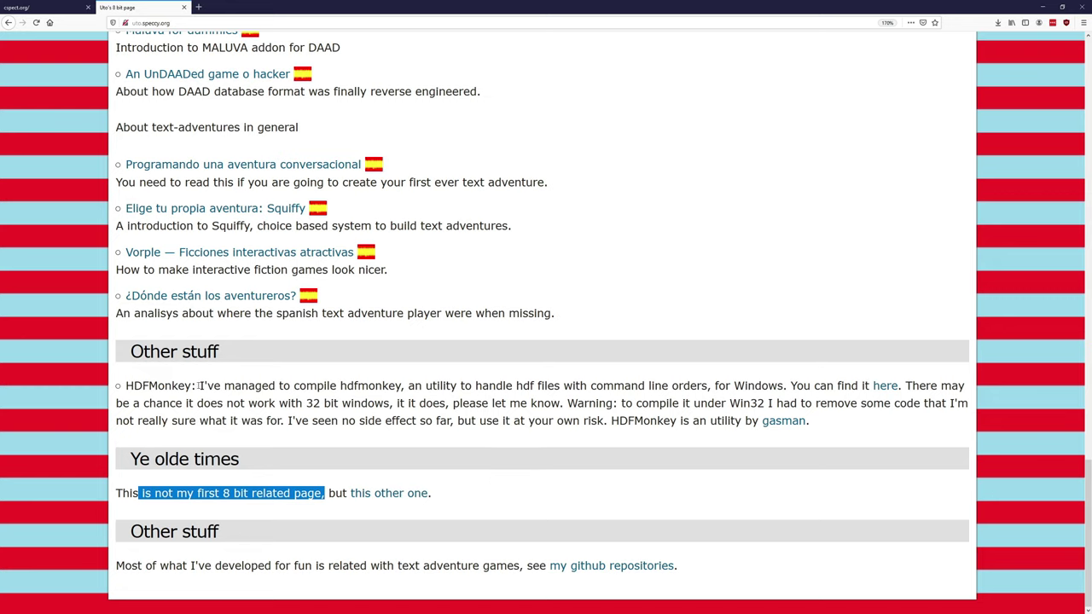
left_click_drag(199, 386, 791, 386)
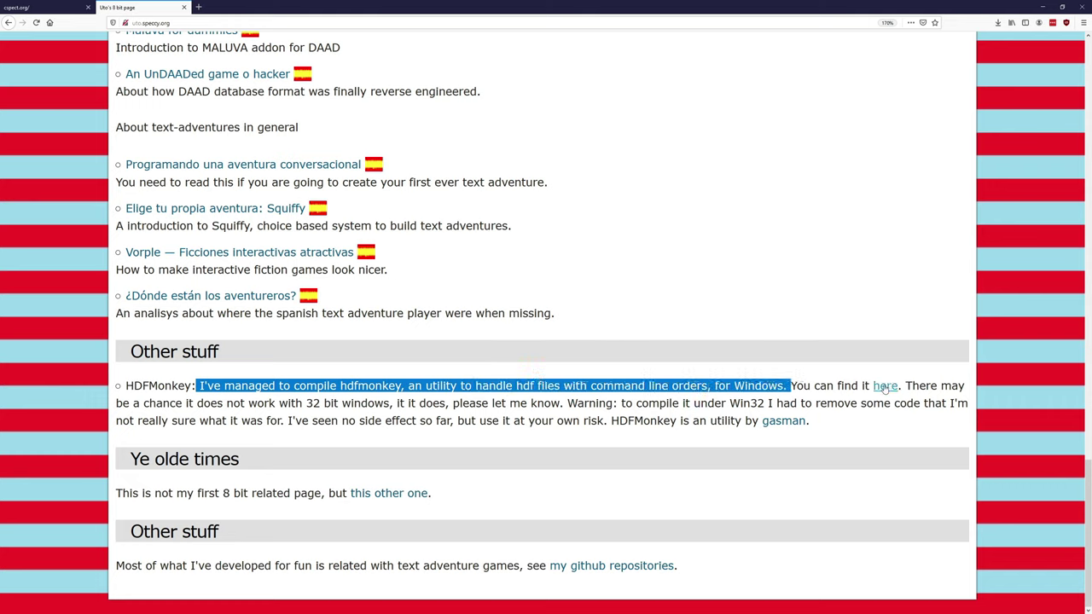
left_click_drag(904, 386, 873, 386)
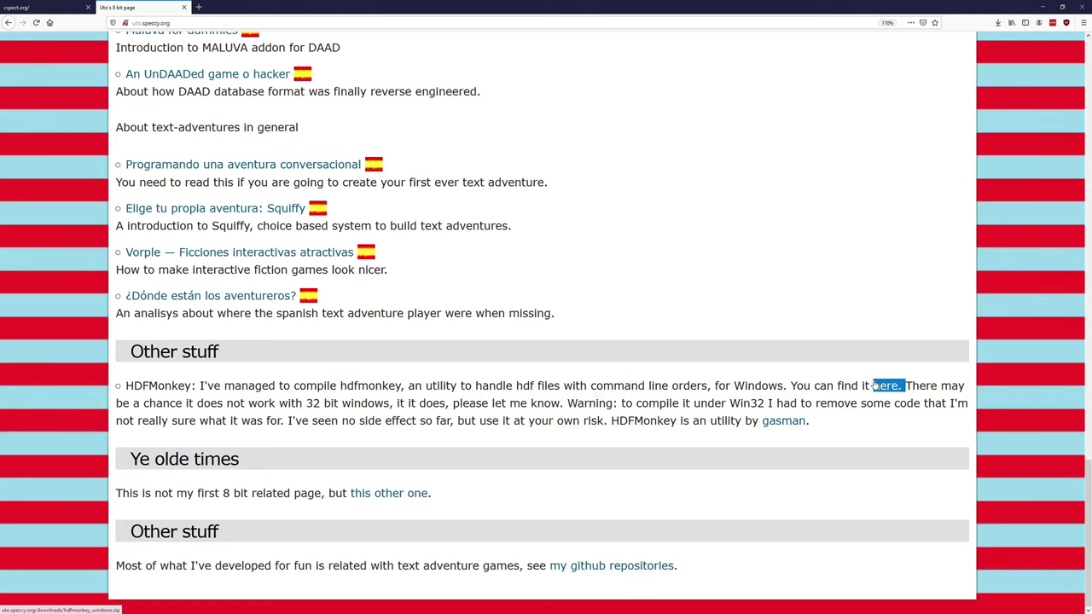
left_click(884, 386)
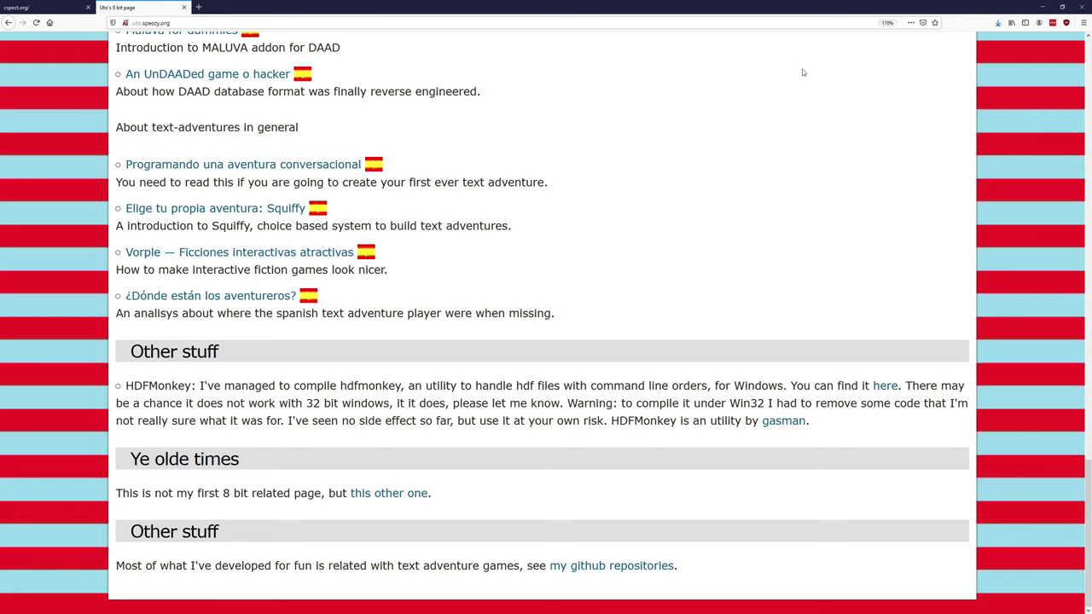
- Show the downloaded hdfmonkey_windows.zip in its folder and transfer it into the ZXNEXTDEV folder in File Explorer
left_click(997, 23)
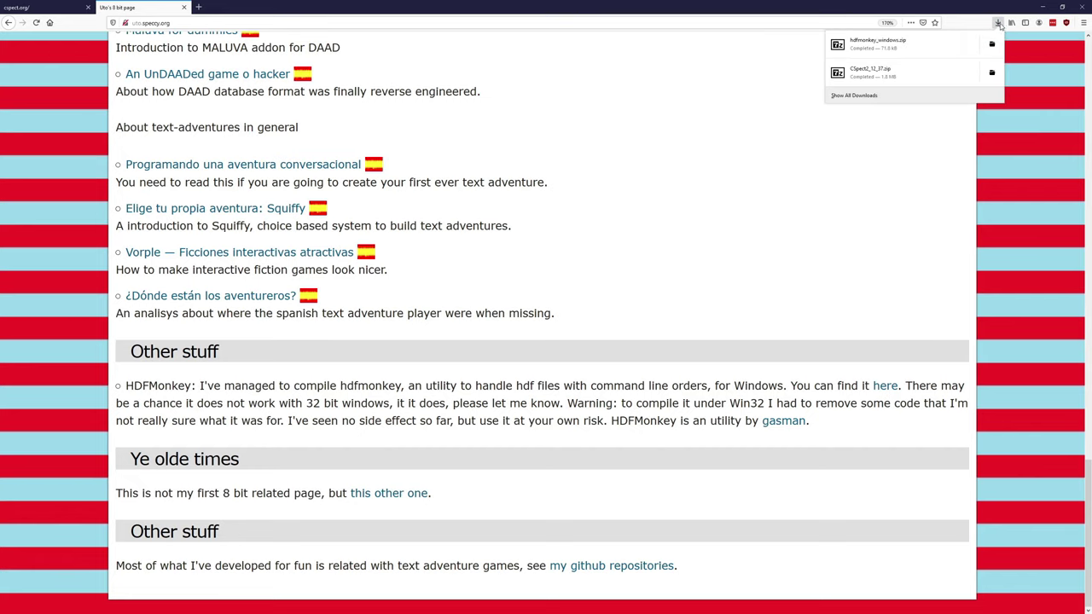
left_click(991, 43)
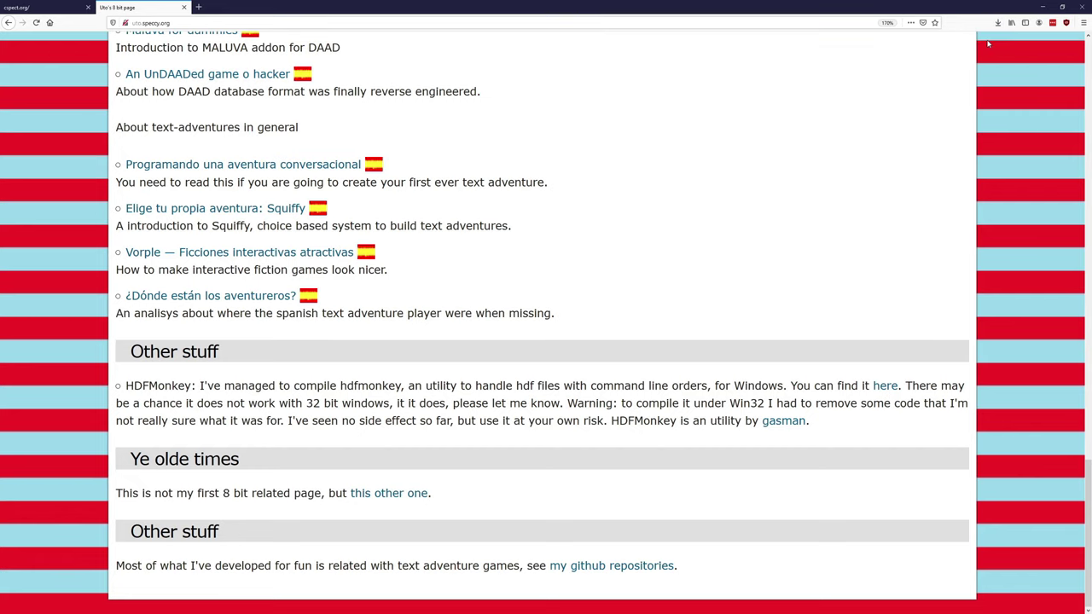
left_click(1044, 8)
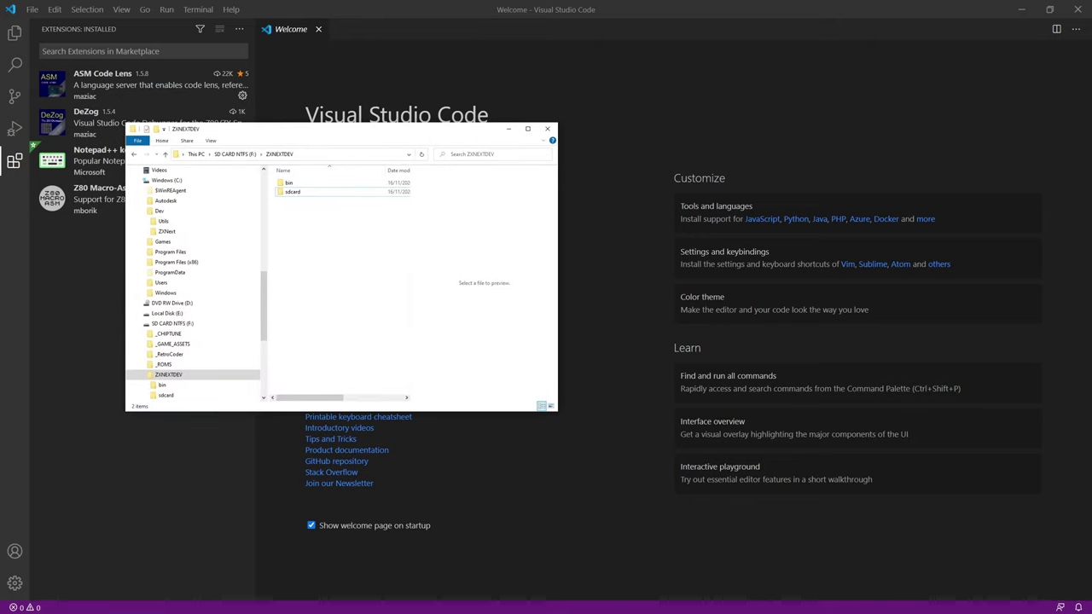
left_click_drag(1091, 284, 325, 282)
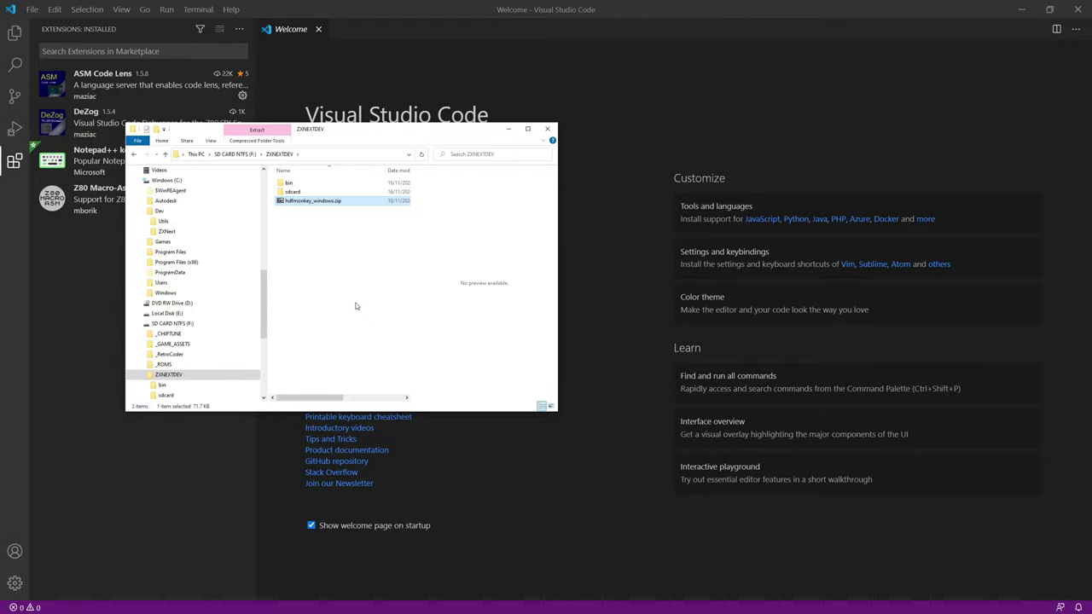
- Extract hdfmonkey_windows.zip into its own hdfmonkey_windows folder with 7-Zip and permanently delete the archive
right_click(307, 201)
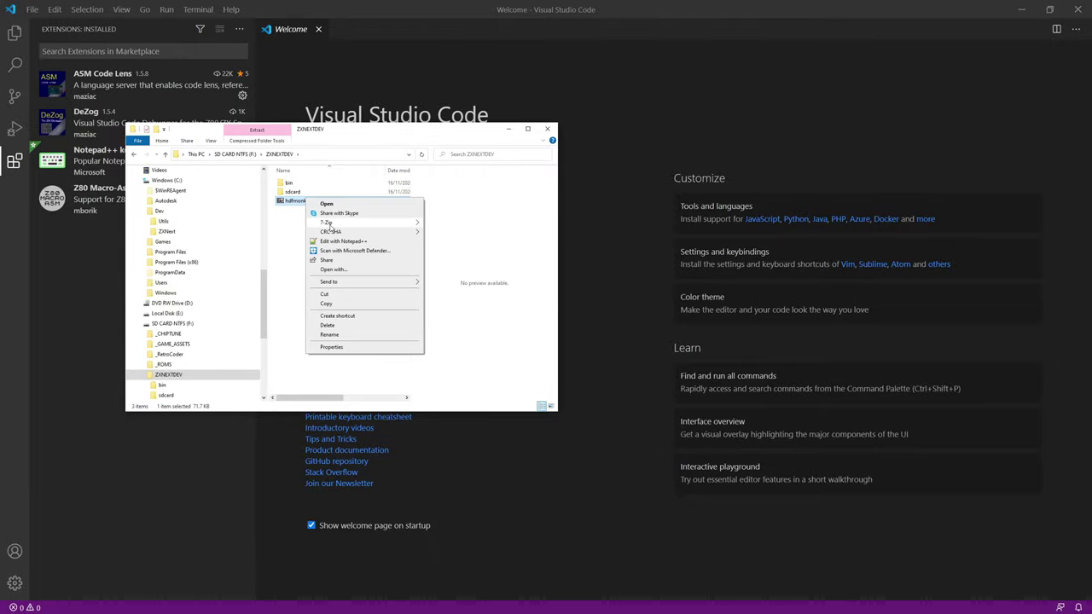
mouse_move(341, 223)
left_click(477, 252)
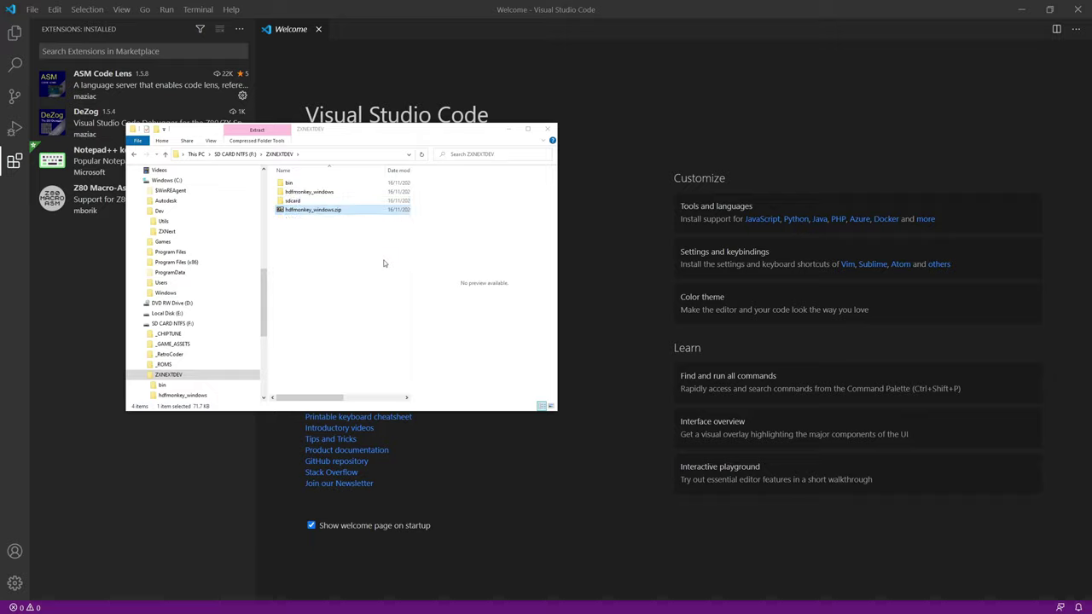
right_click(314, 212)
left_click(335, 339)
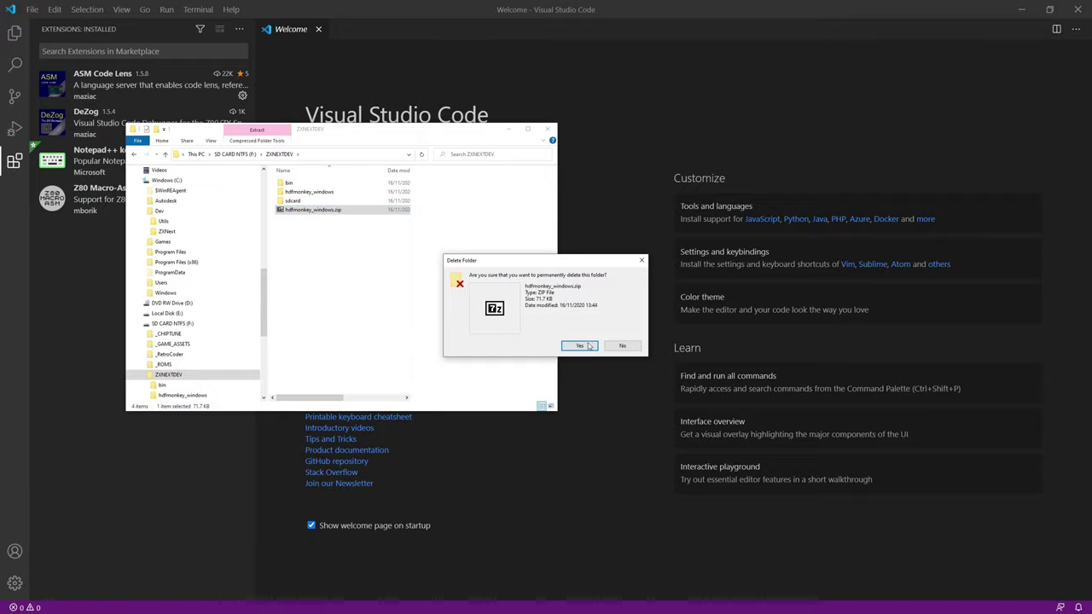
left_click(568, 342)
- Copy hdfmonkey.exe from the hdfmonkey_windows folder into the ZXNEXTDEV bin folder
double_click(307, 192)
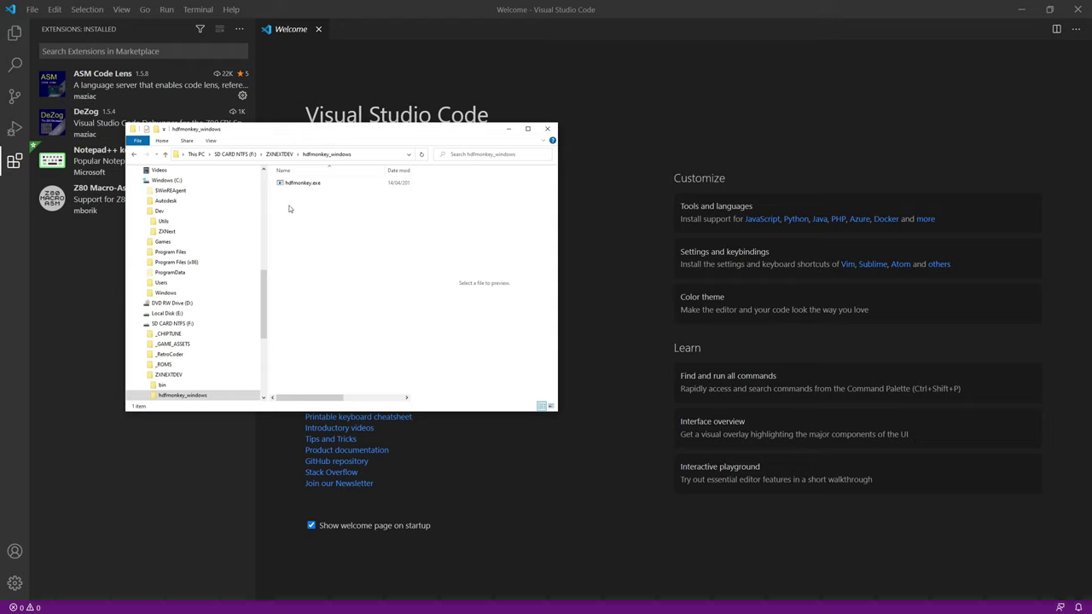
right_click(300, 188)
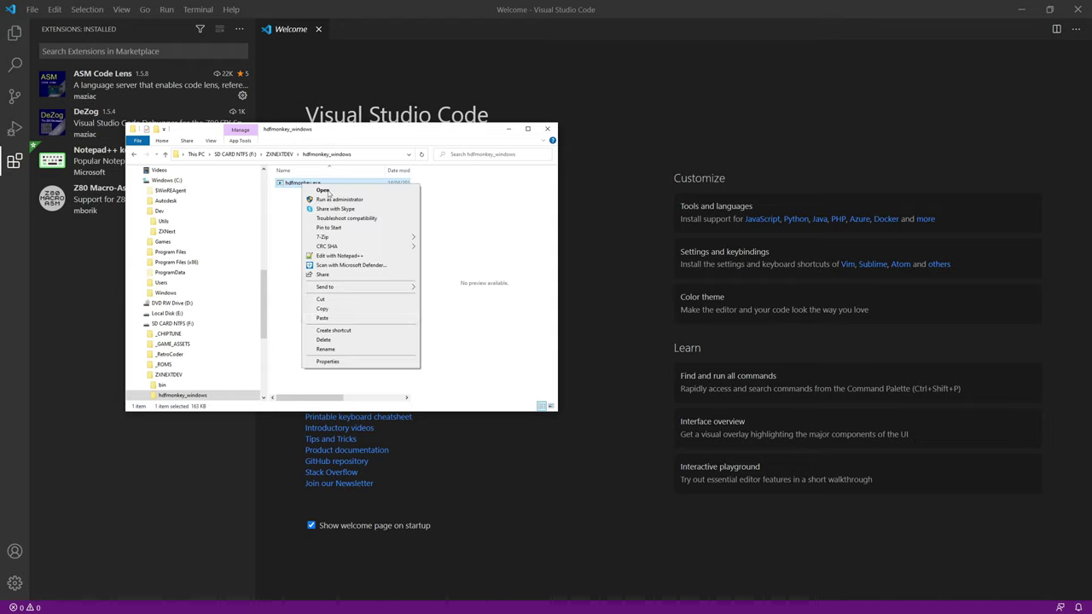
left_click(322, 309)
left_click(279, 153)
double_click(290, 183)
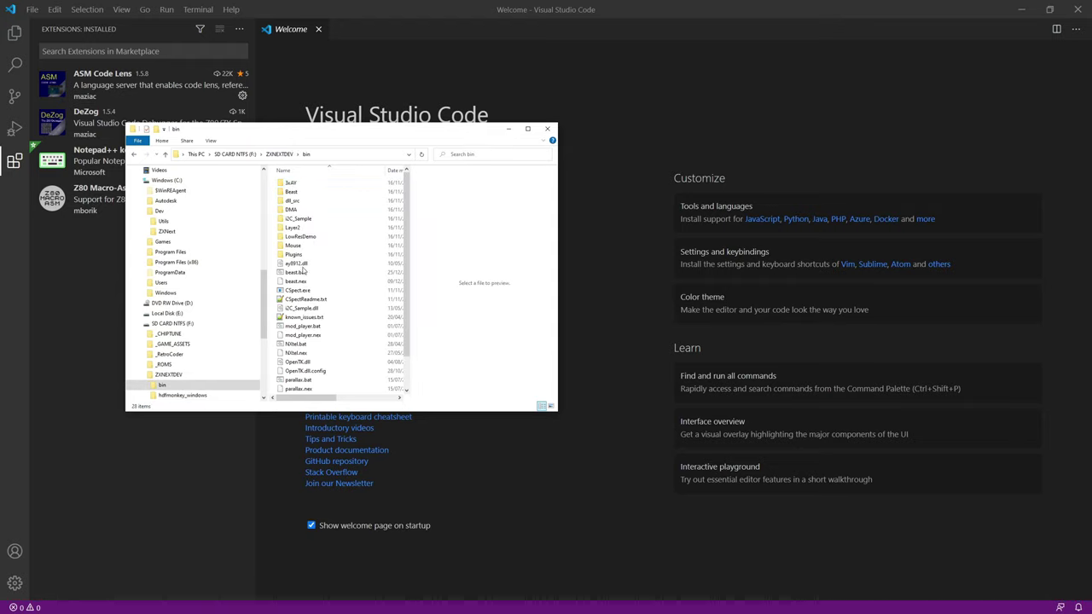
right_click(476, 313)
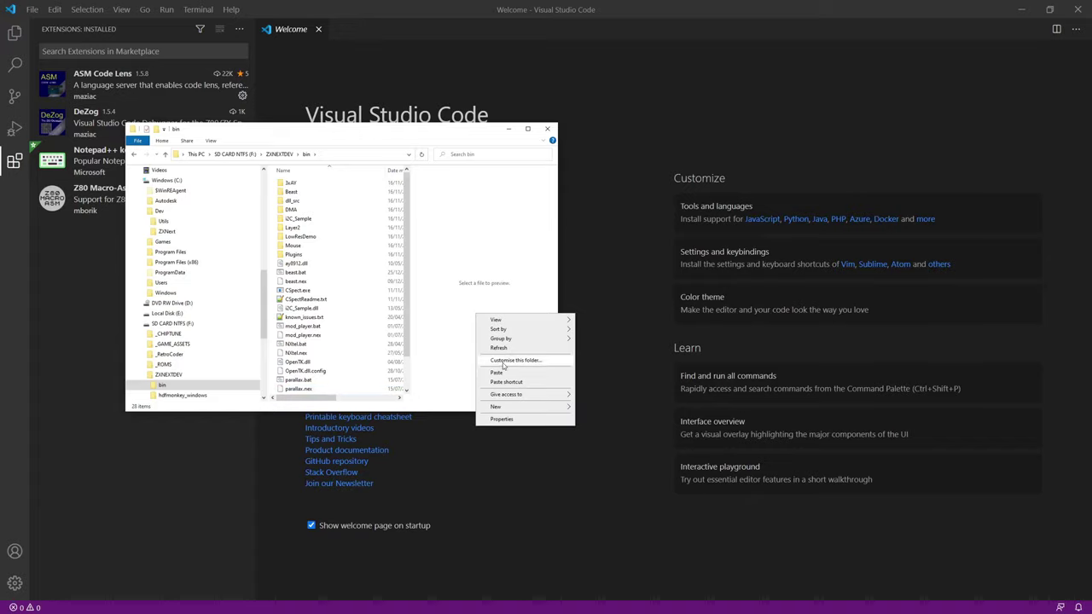
left_click(500, 373)
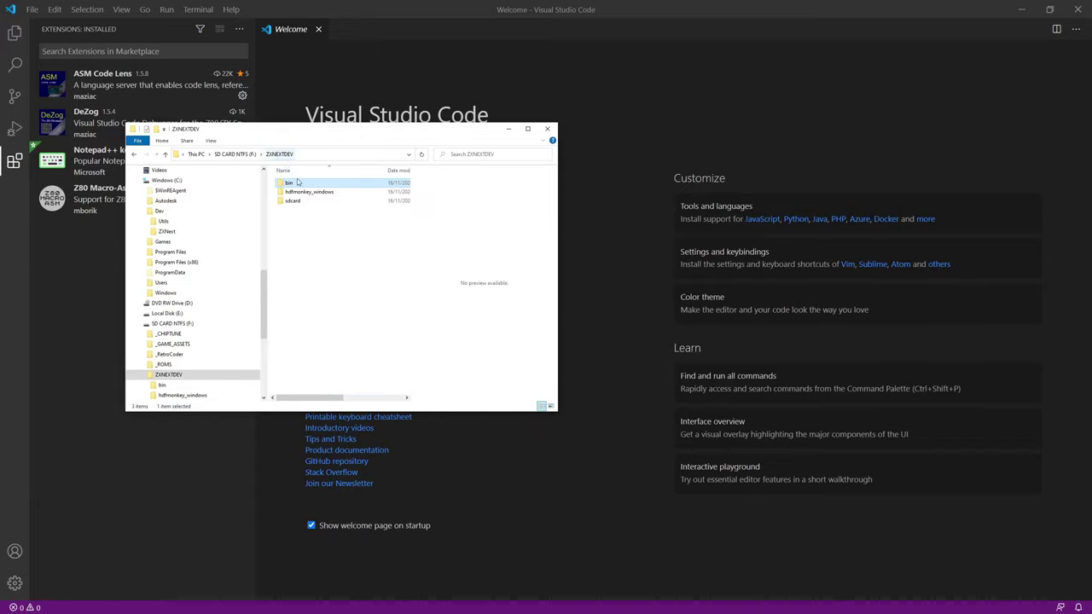
- Permanently delete the hdfmonkey_windows folder from ZXNEXTDEV and close the folder window
left_click(279, 154)
left_click(310, 193)
key("Delete")
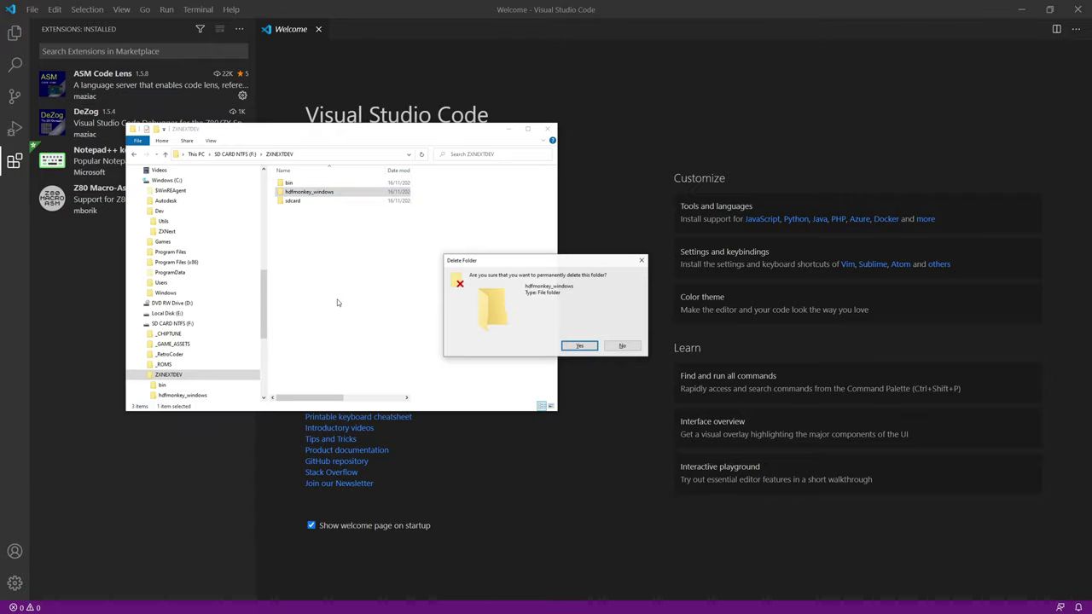
left_click(579, 346)
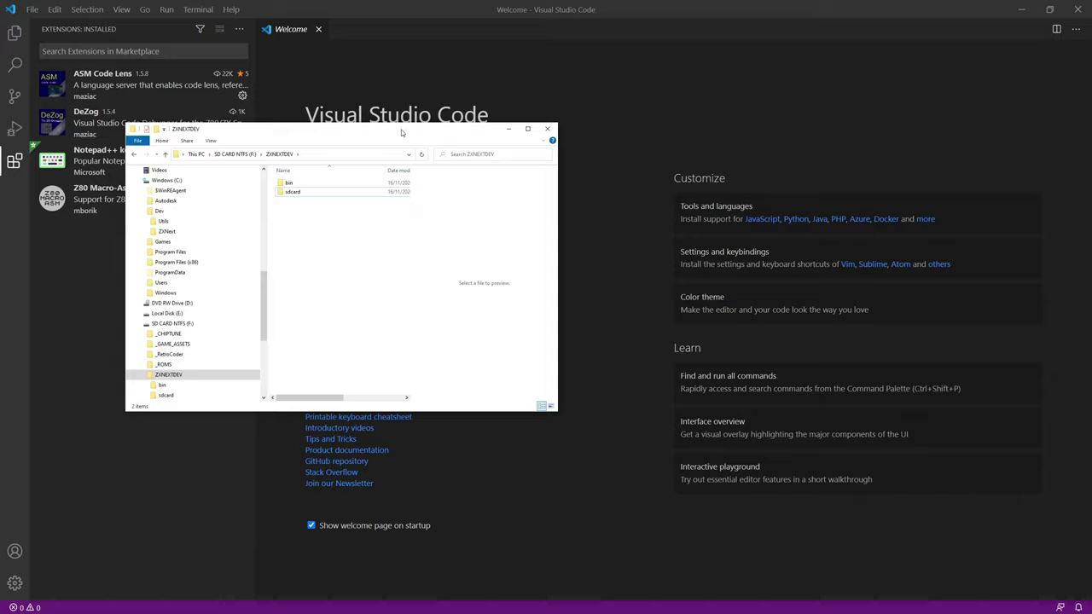
key("alt+F4")
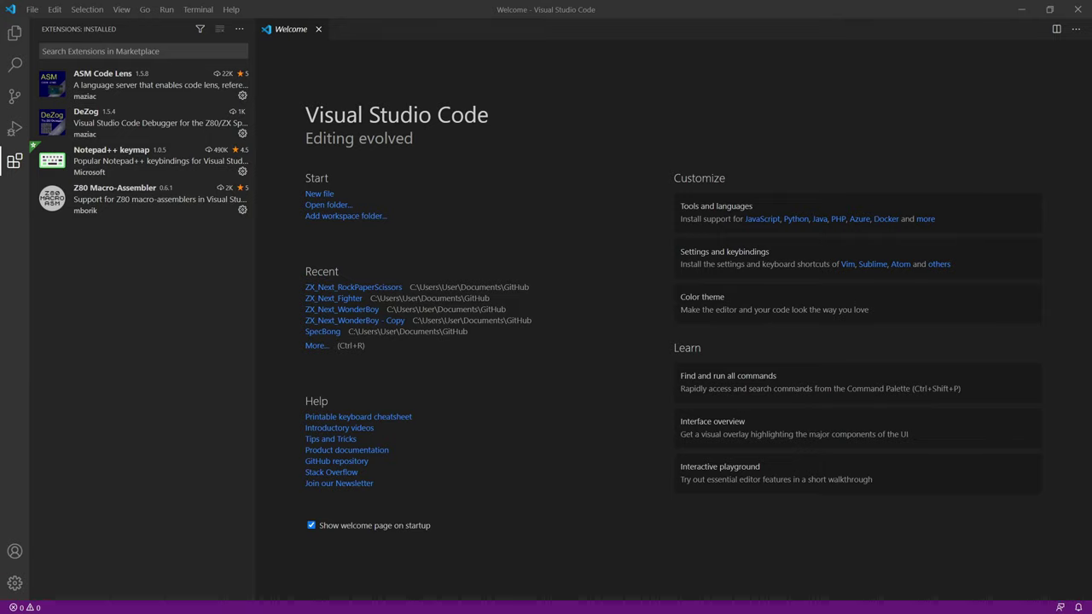
- Switch to Firefox and open the SjASMPlus 1.17.0 Documentation page from the "sjasmplus exe download" search results
key("alt+Tab")
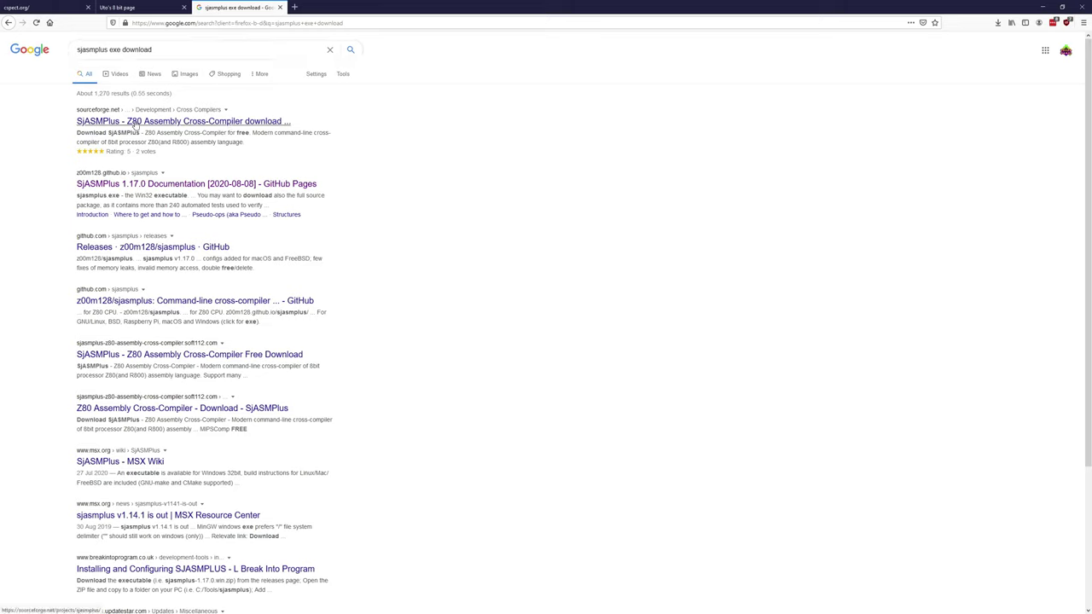
left_click(269, 188)
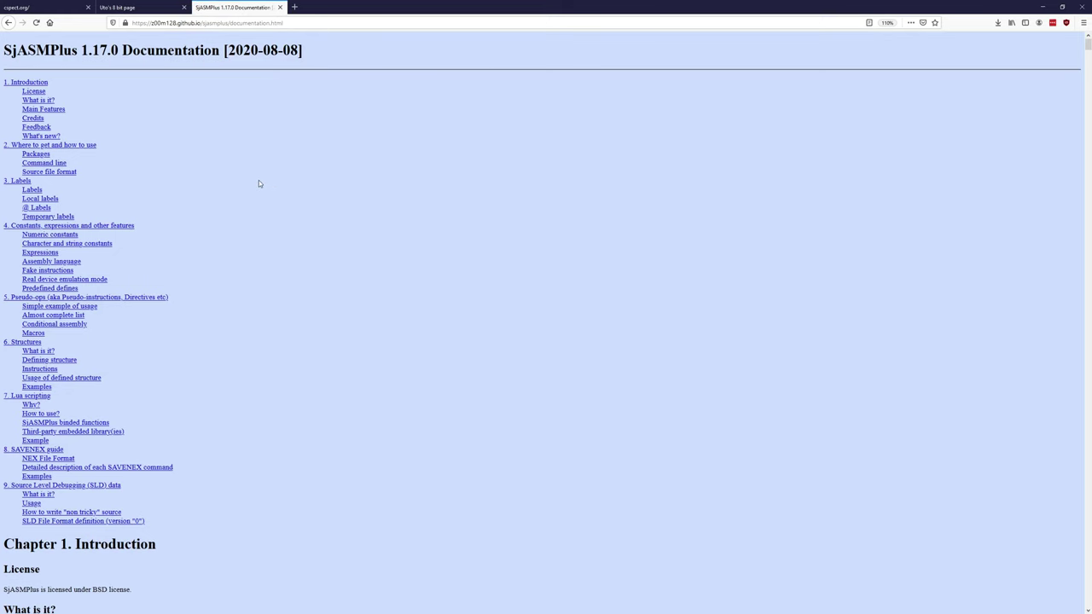
scroll(382, 296, "down", 3)
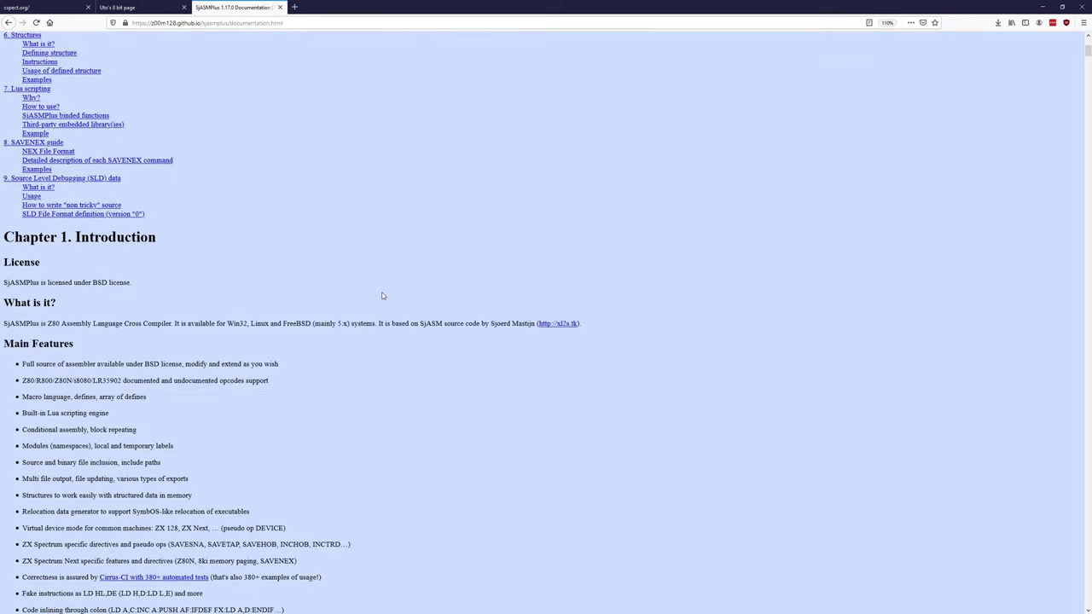
scroll(382, 296, "up", 3)
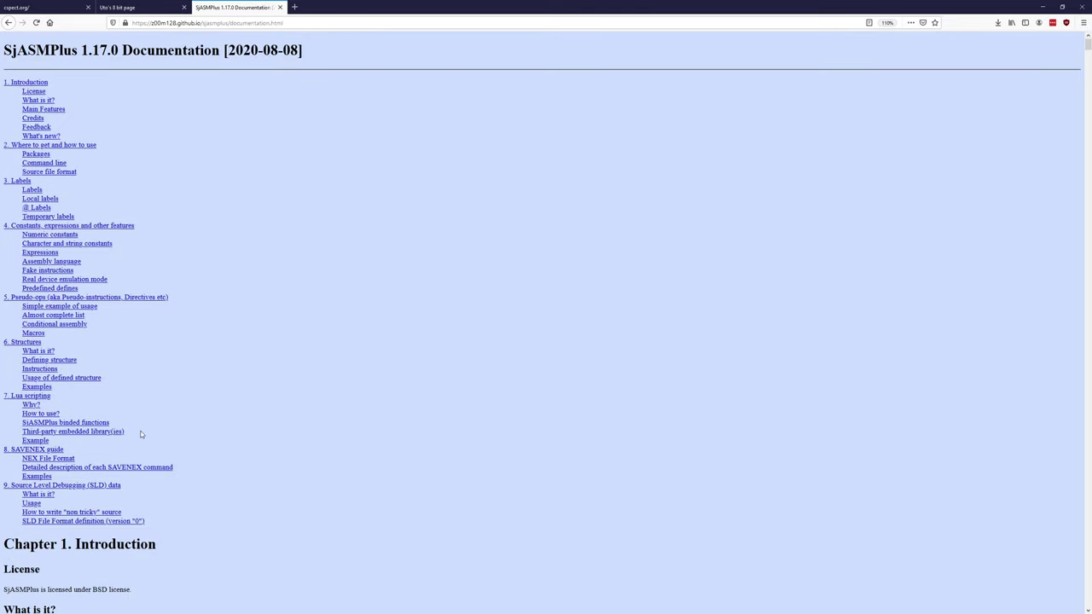
- Find "download" in the SjASMPlus documentation and open the latest release link in its Packages section
key("ctrl+d")
key("Escape")
key("ctrl+f")
type("download")
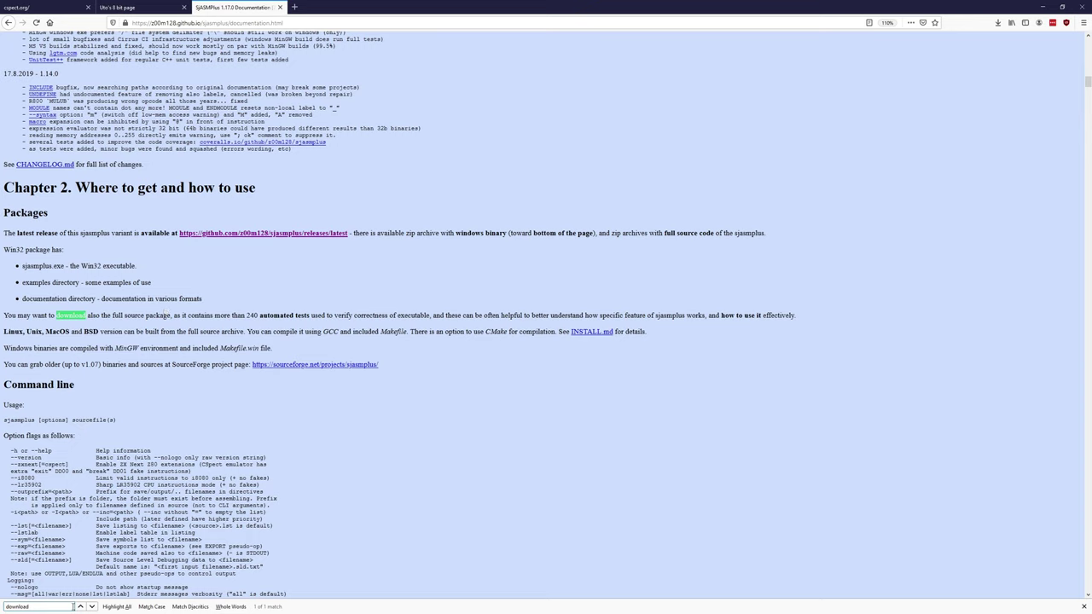
key("ctrl+f")
left_click_drag(27, 229, 152, 237)
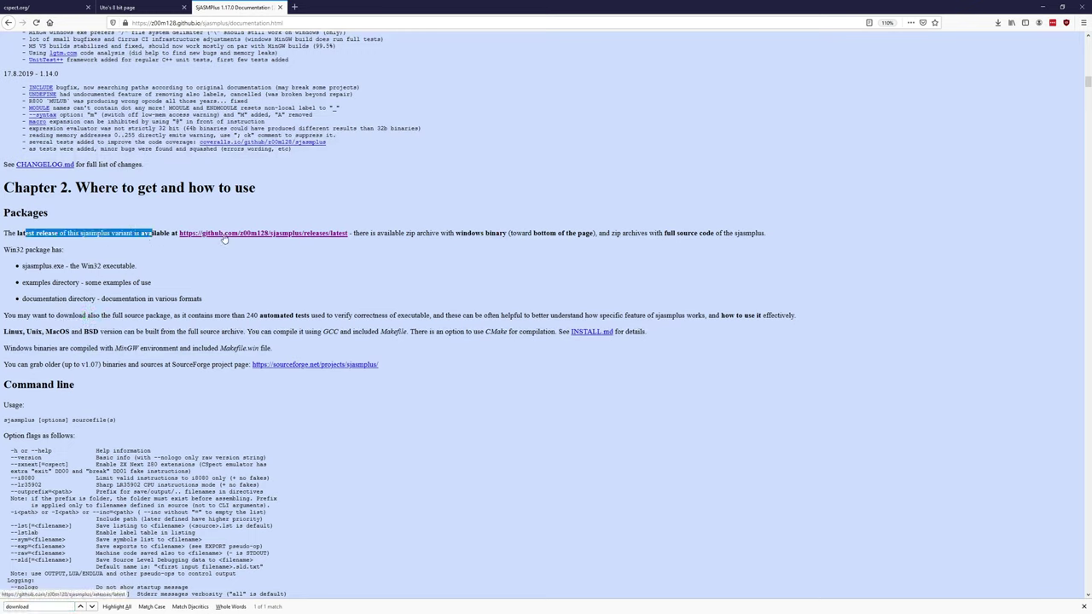
left_click(225, 239)
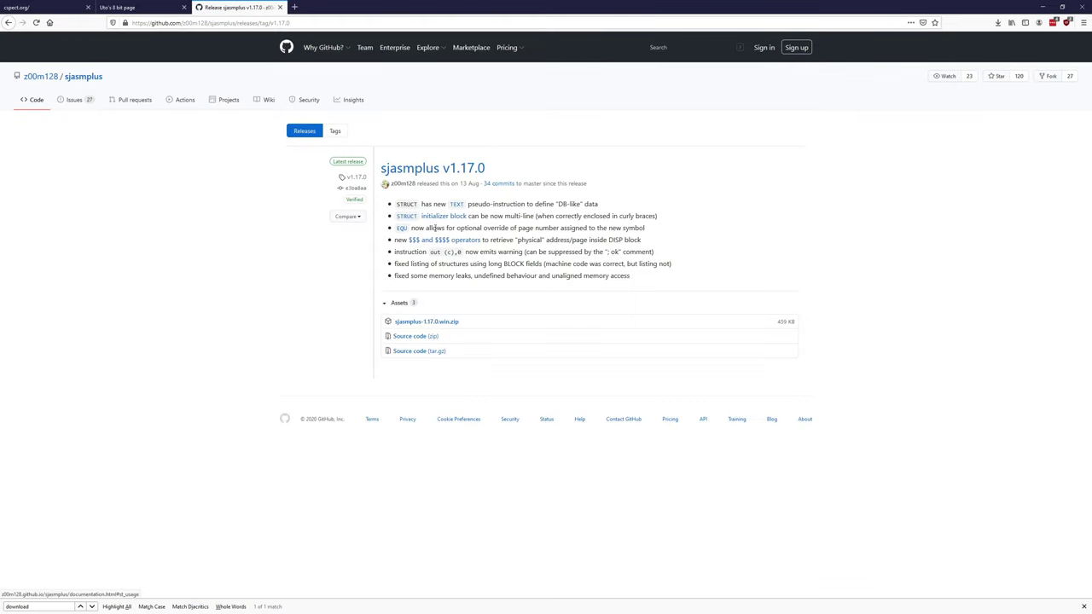
- Download sjasmplus-1.17.0.win.zip, show it in its folder, and bring up the ZXNEXTDEV folder in File Explorer
left_click(443, 322)
left_click(998, 23)
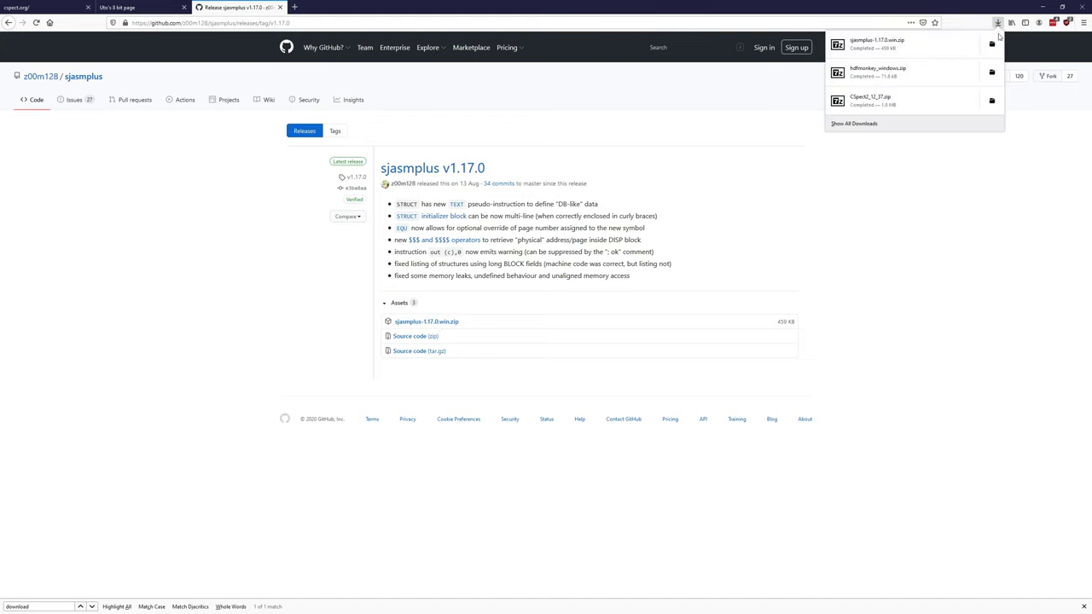
left_click(1000, 39)
left_click(1043, 6)
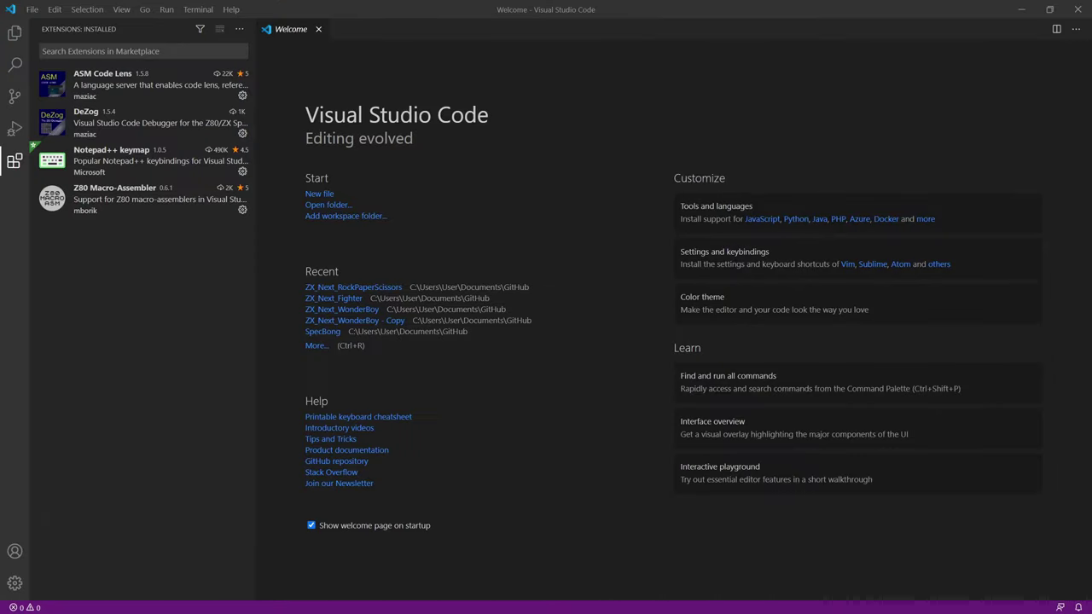
key("alt+Tab")
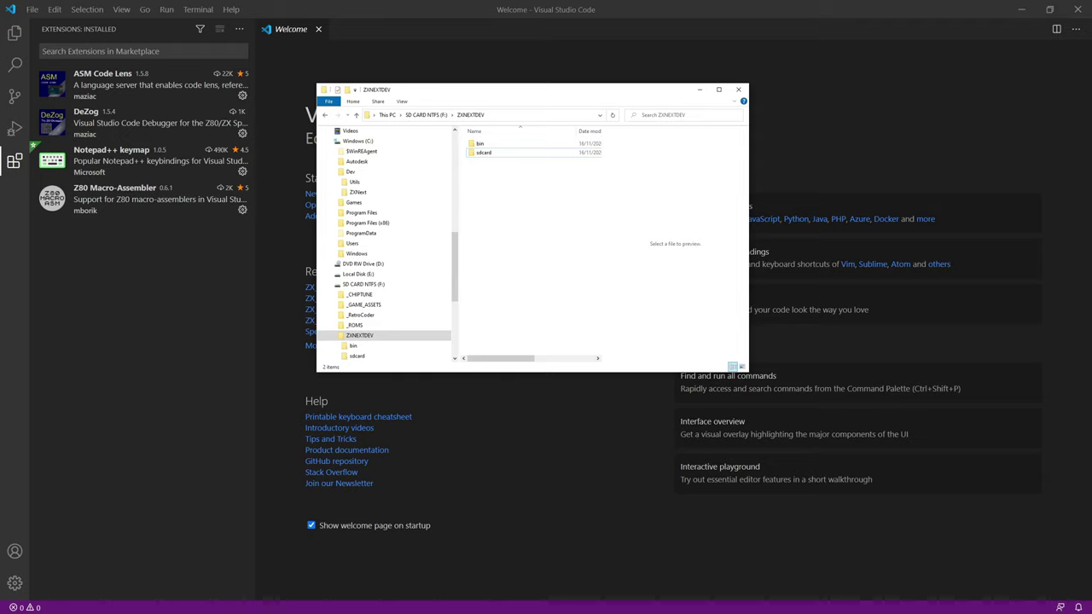
- Place sjasmplus-1.17.0.win.zip in the ZXNEXTDEV folder and extract it there into its own sjasmplus-1.17.0.win folder
left_click_drag(1091, 205, 512, 231)
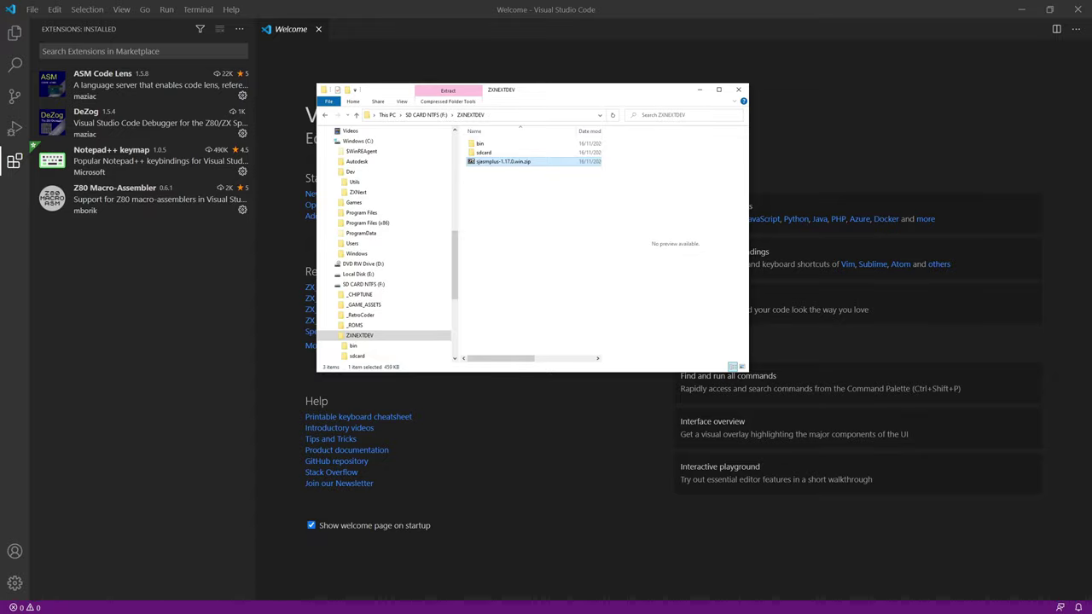
right_click(515, 164)
mouse_move(550, 189)
left_click(724, 225)
double_click(504, 170)
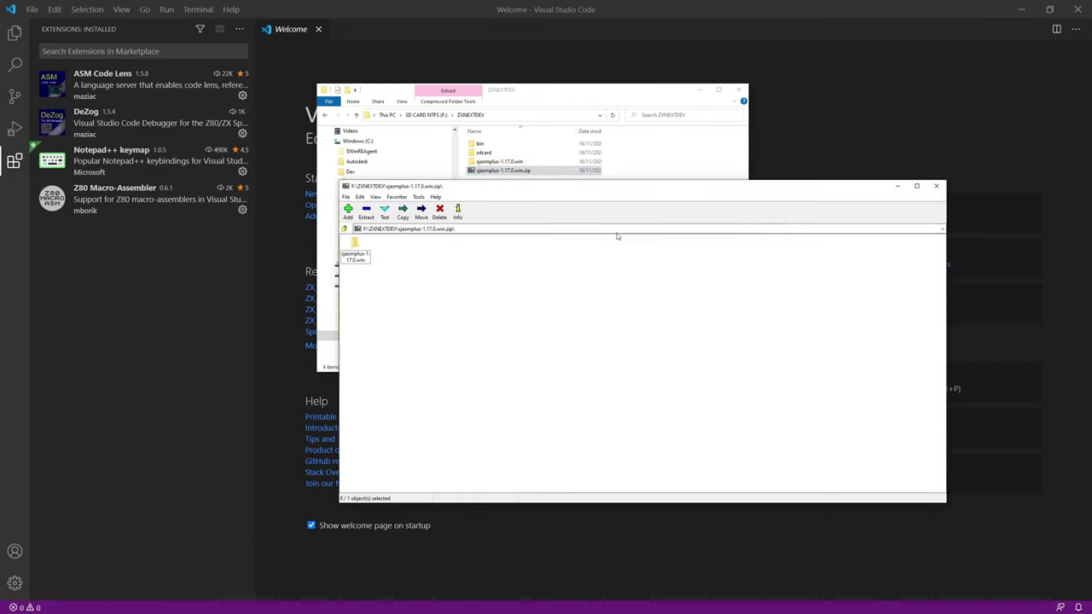
left_click(935, 186)
- Copy sjasmplus.exe from the extracted sjasmplus-1.17.0.win folder into the bin folder of ZXNEXTDEV
double_click(499, 162)
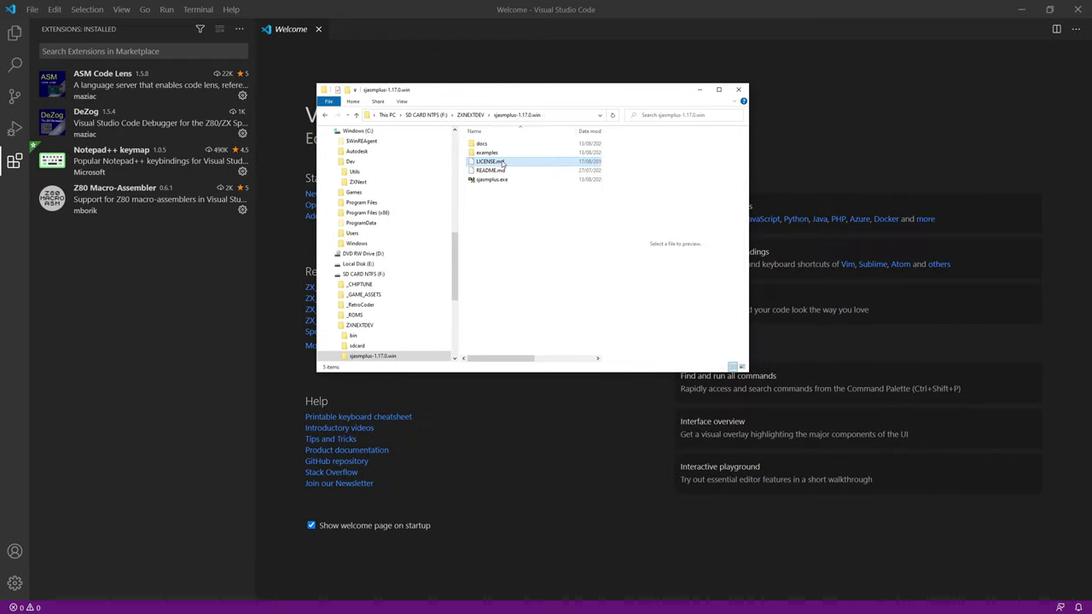
left_click(490, 237)
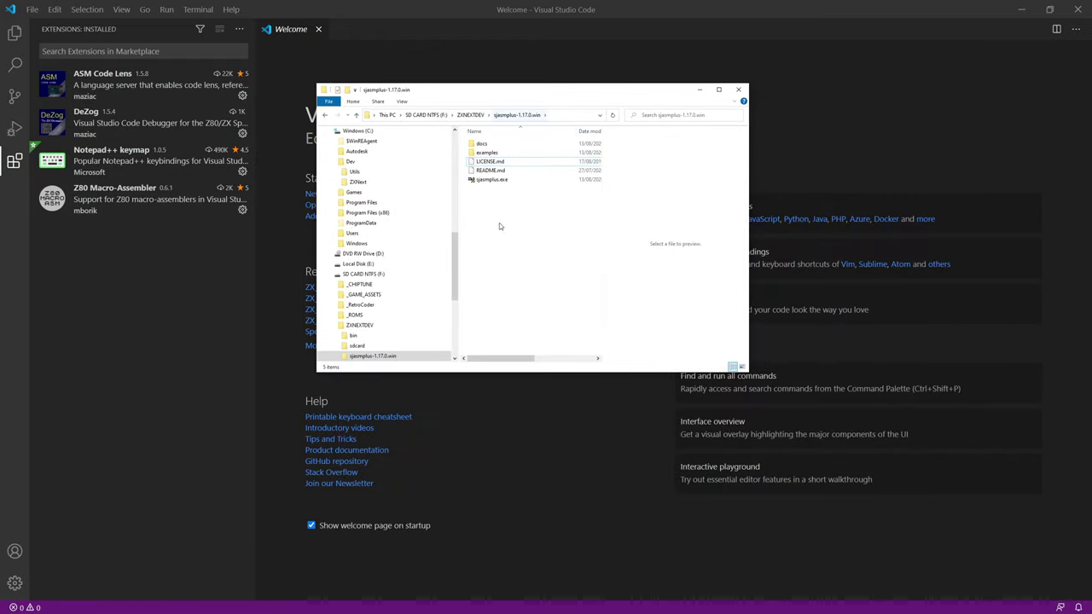
left_click(491, 180)
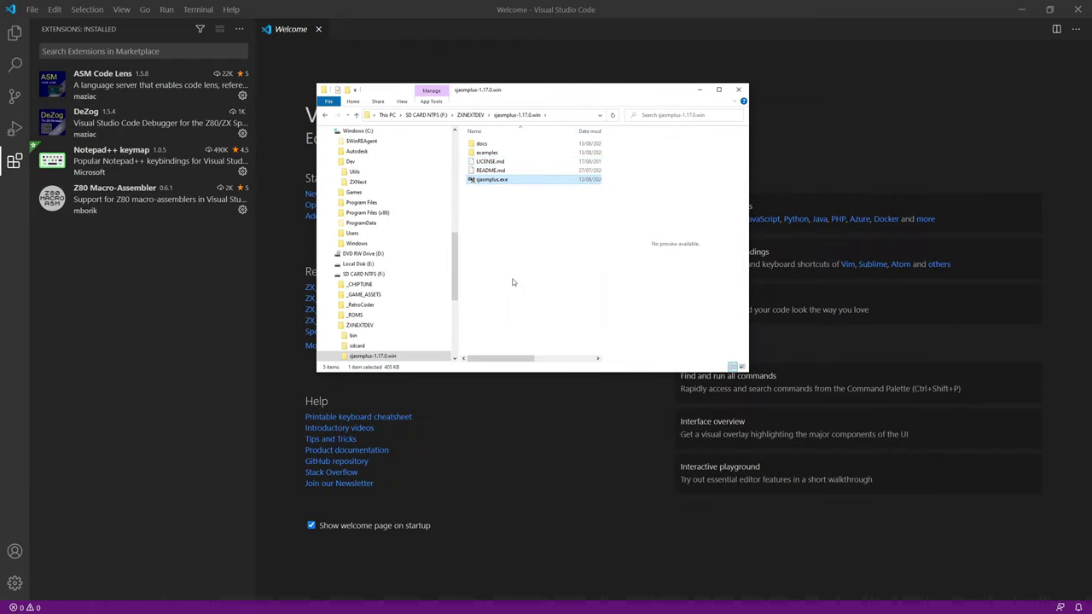
left_click(470, 114)
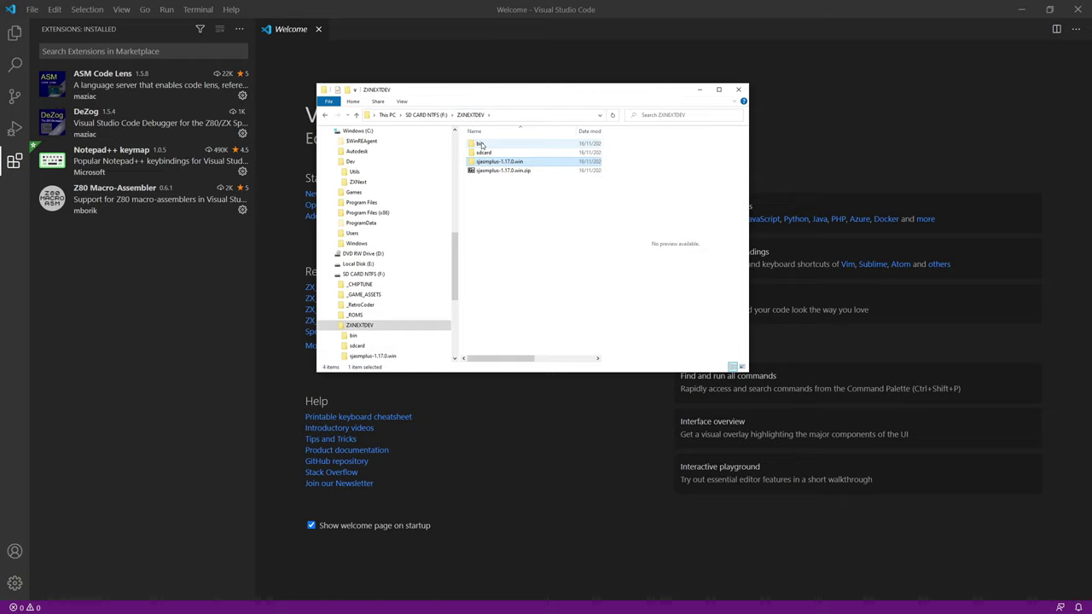
double_click(483, 143)
right_click(625, 248)
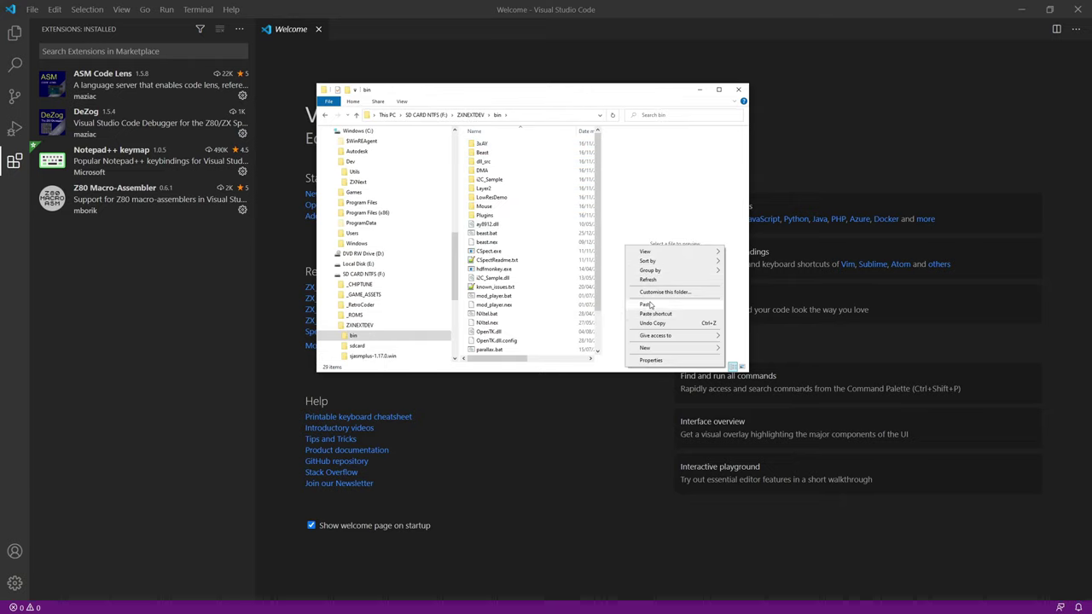
left_click(649, 305)
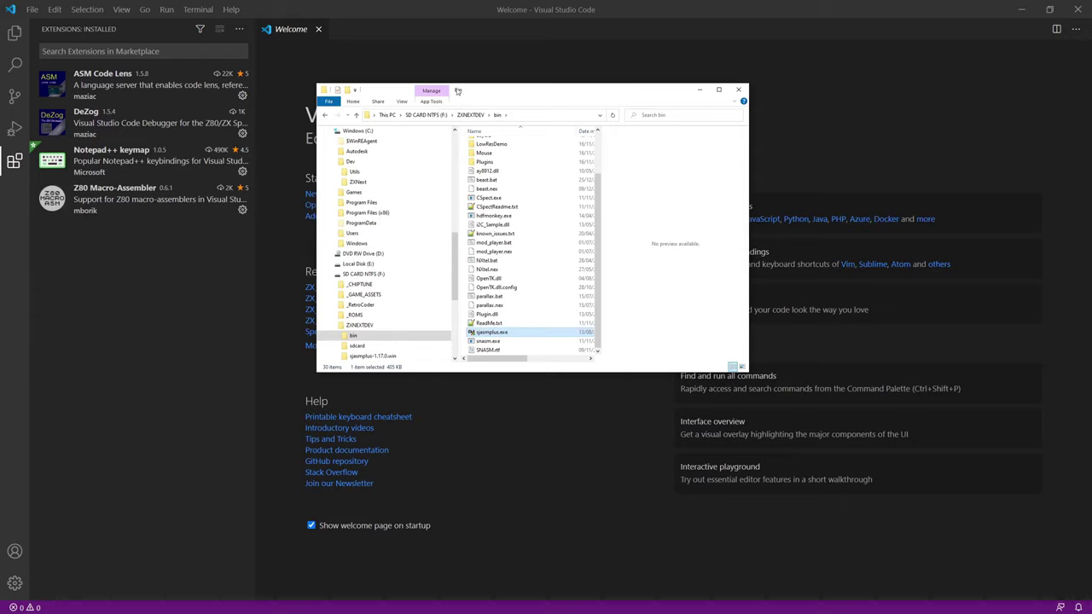
- Permanently delete the sjasmplus-1.17.0.win folder and its zip archive from ZXNEXTDEV
left_click(467, 114)
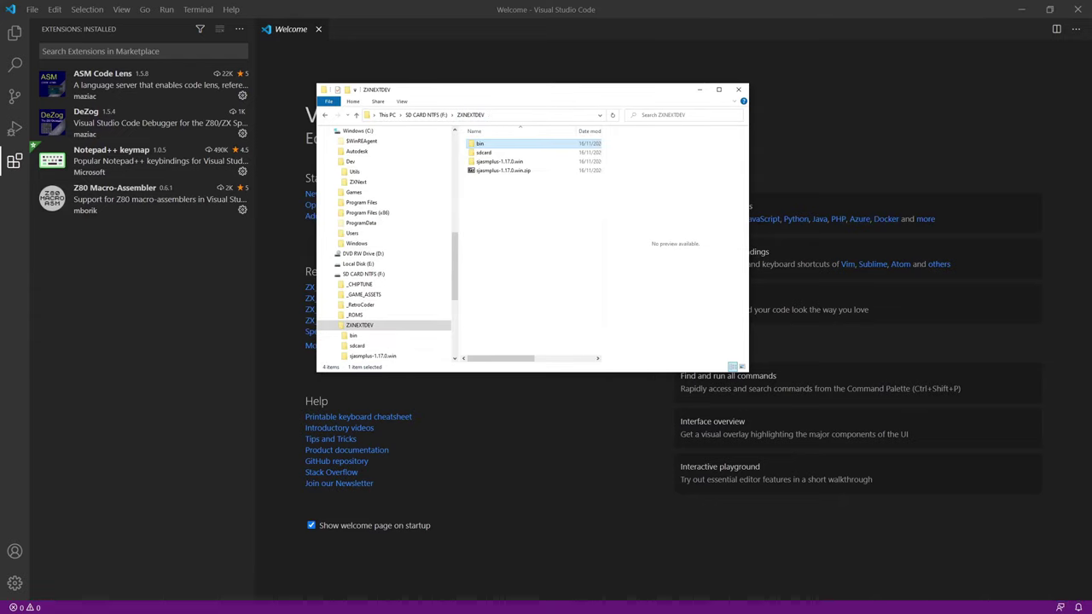
left_click(515, 172)
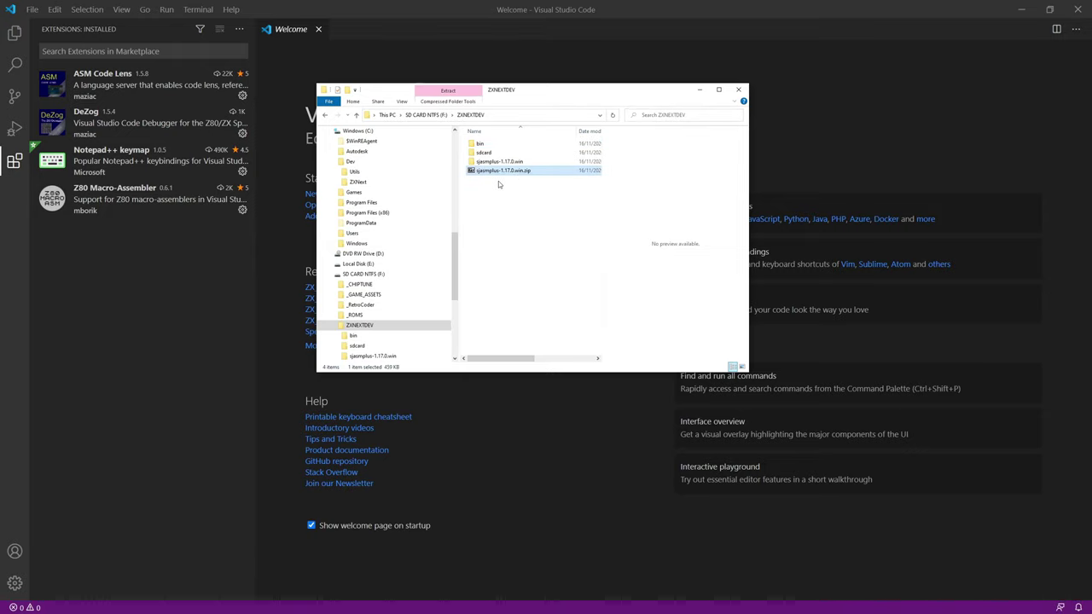
left_click(499, 162, "ctrl")
key("shift+Delete")
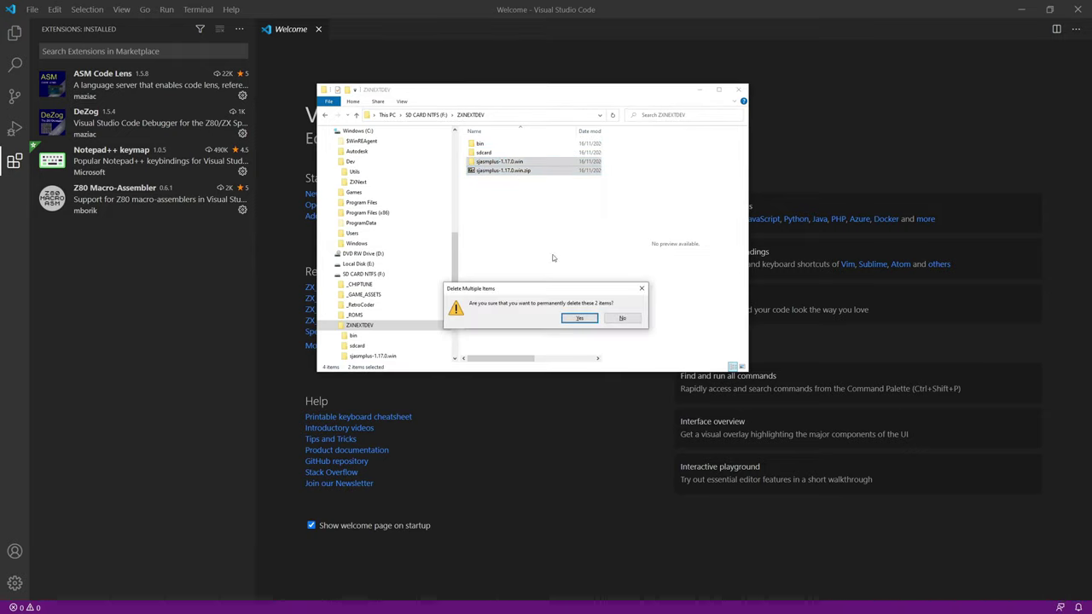
key("Return")
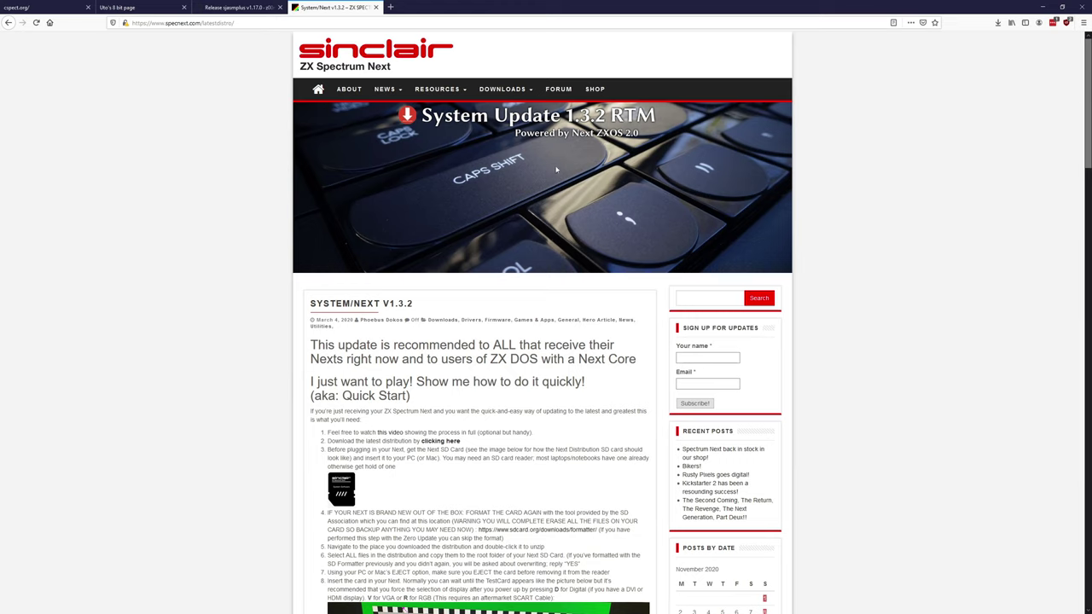
- Look through the System/Next v1.3.2 page on specnext.com down to its distribution download links
scroll(638, 255, "down", 5)
scroll(641, 248, "down", 10)
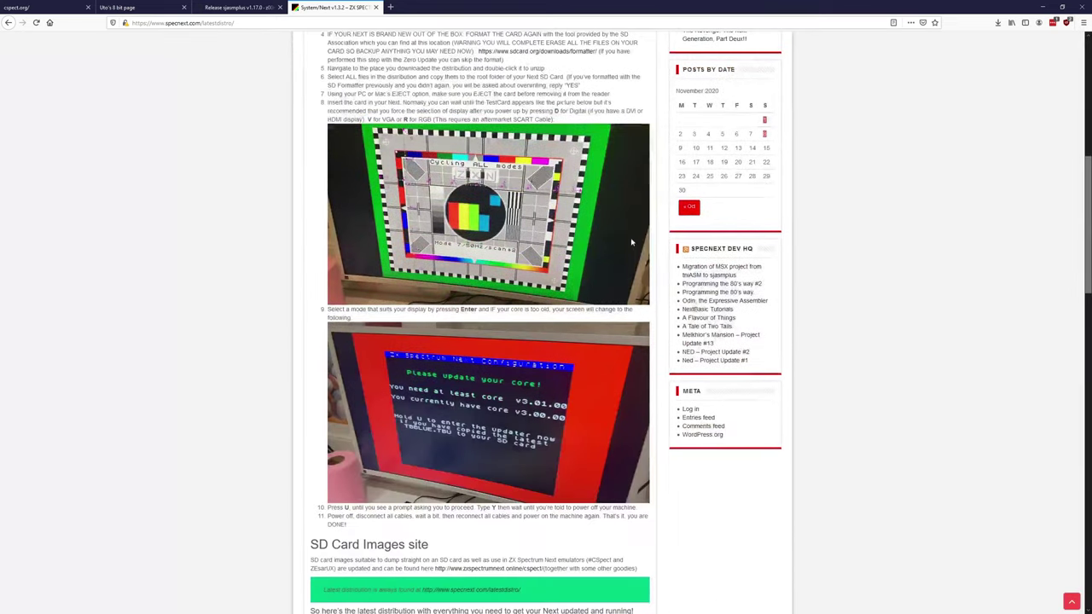
scroll(631, 242, "down", 3)
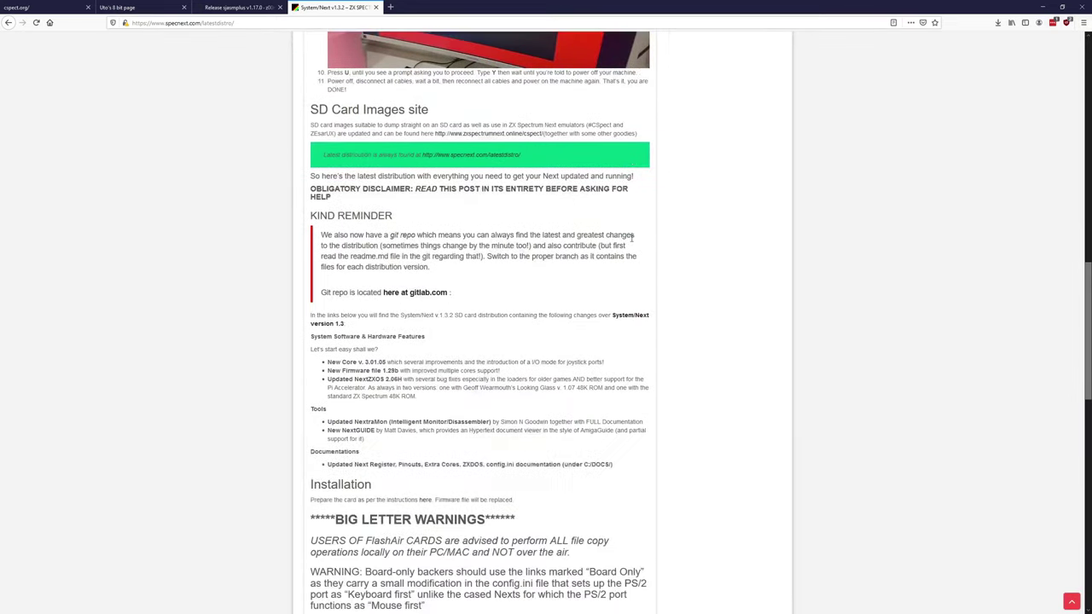
scroll(633, 241, "down", 7)
scroll(634, 240, "down", 4)
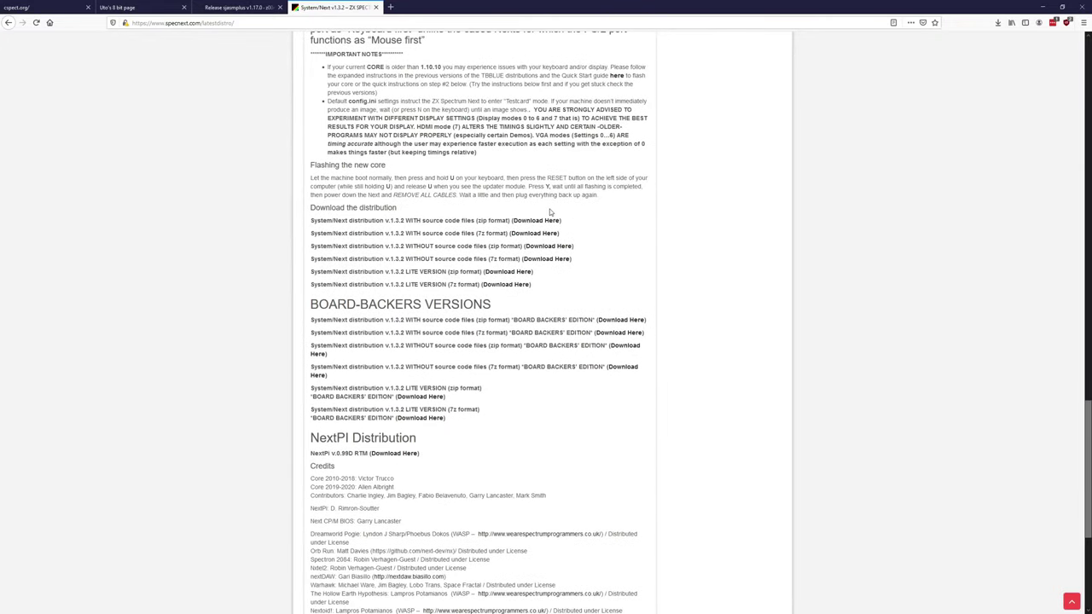
double_click(359, 220)
- Search the web for "zxnext specnext cspect sdcard"
left_click(228, 22)
type("zxnext")
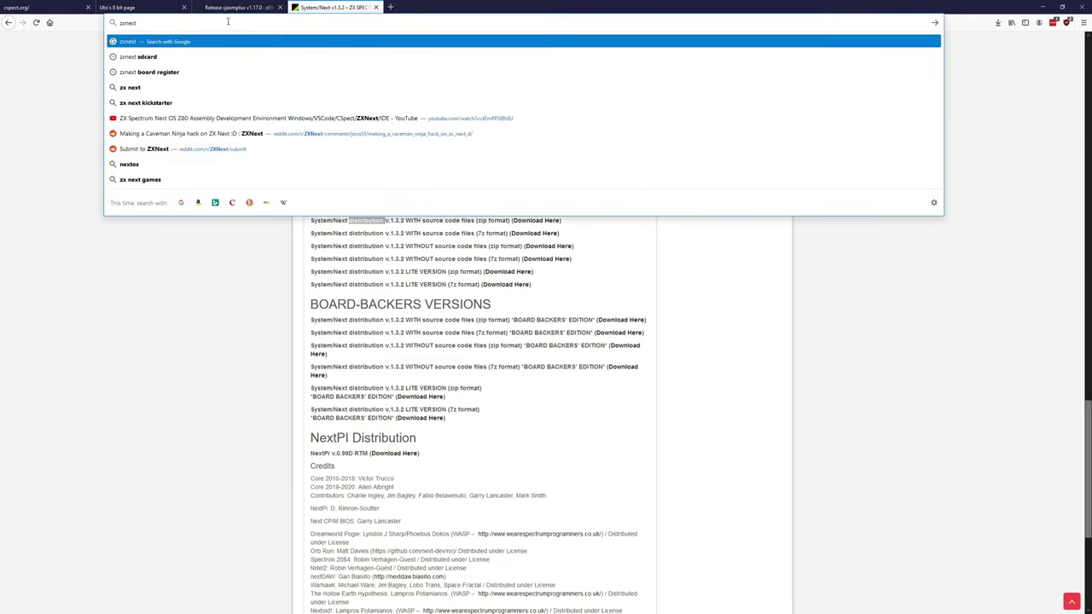
type(" specnext")
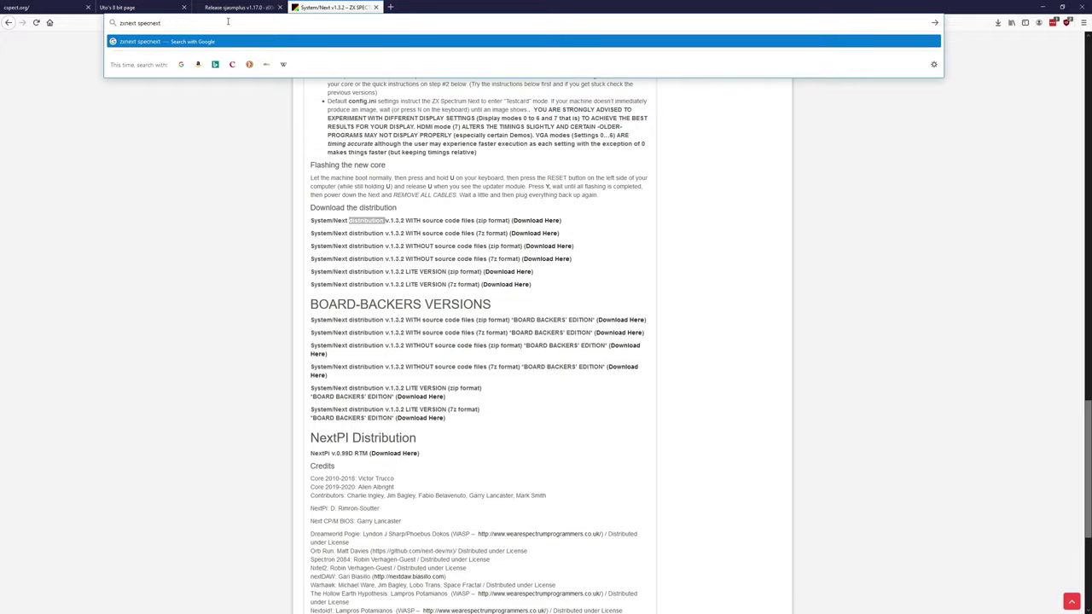
type(" cs")
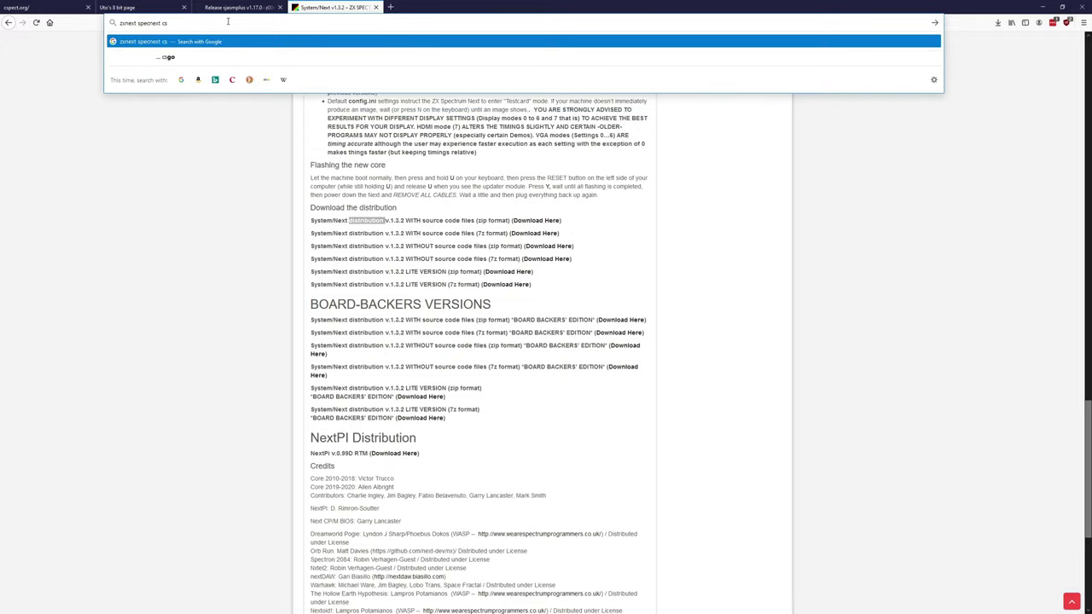
type("pect sdcard")
key("Return")
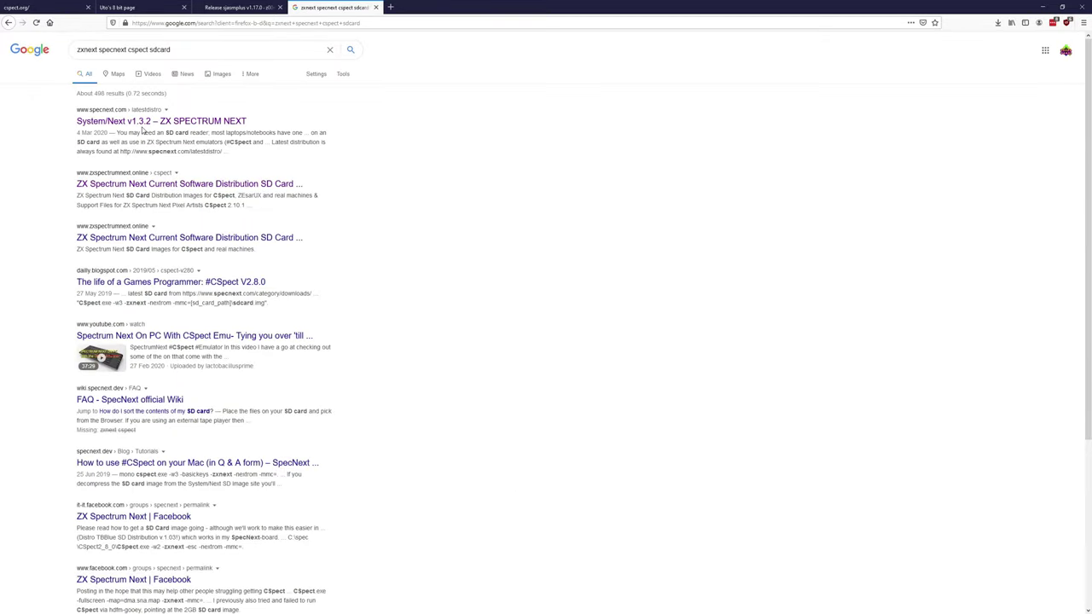
- Open the System/Next v1.3.2 search result, check its download sections and credits, and return to the search results
left_click(142, 126)
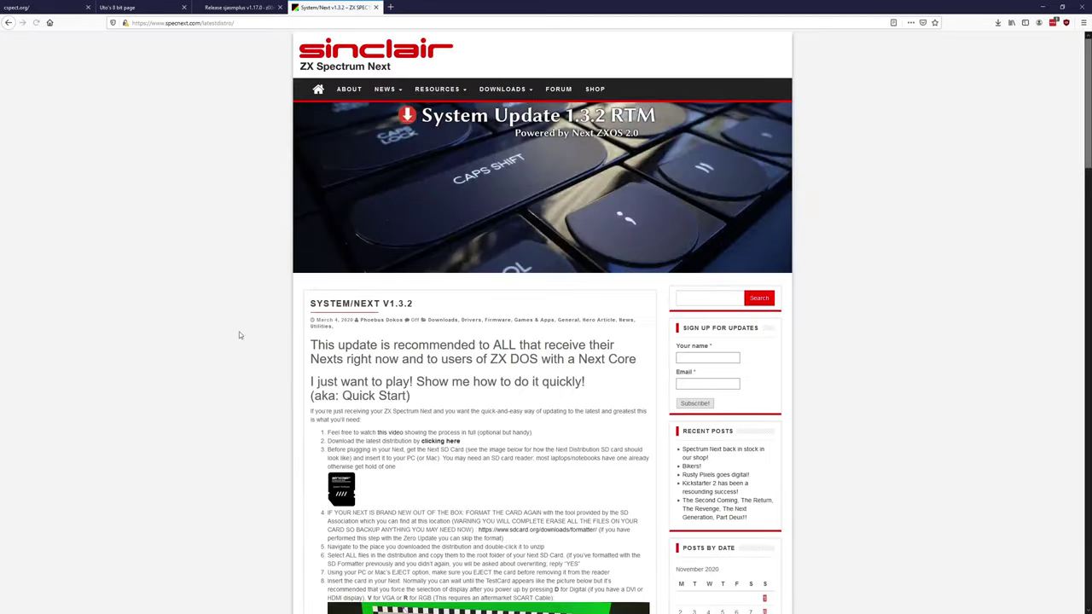
scroll(247, 328, "down", 3)
scroll(274, 315, "down", 15)
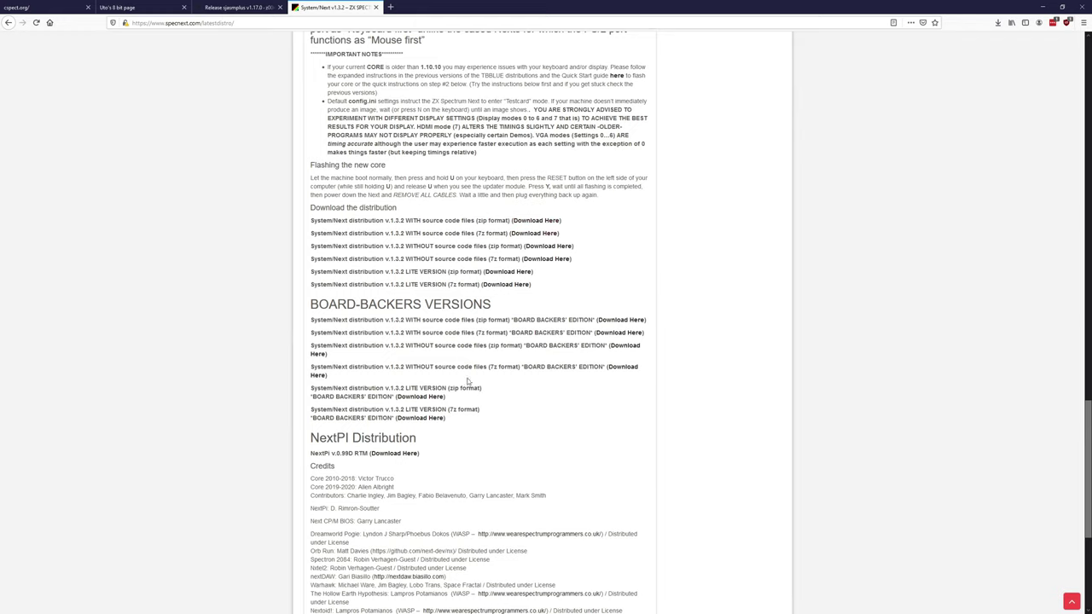
scroll(468, 378, "down", 3)
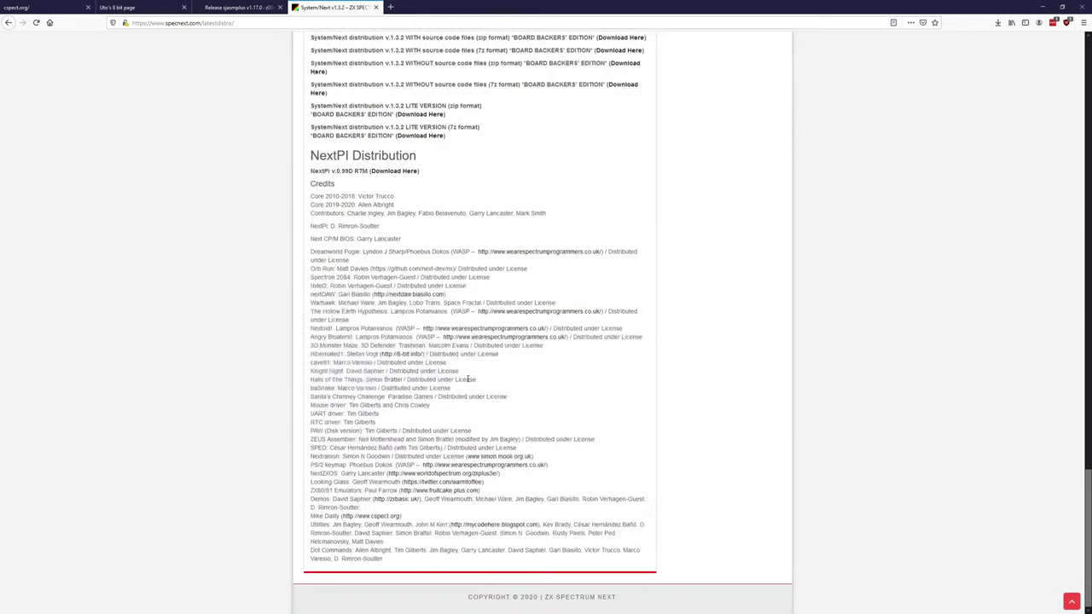
left_click(8, 22)
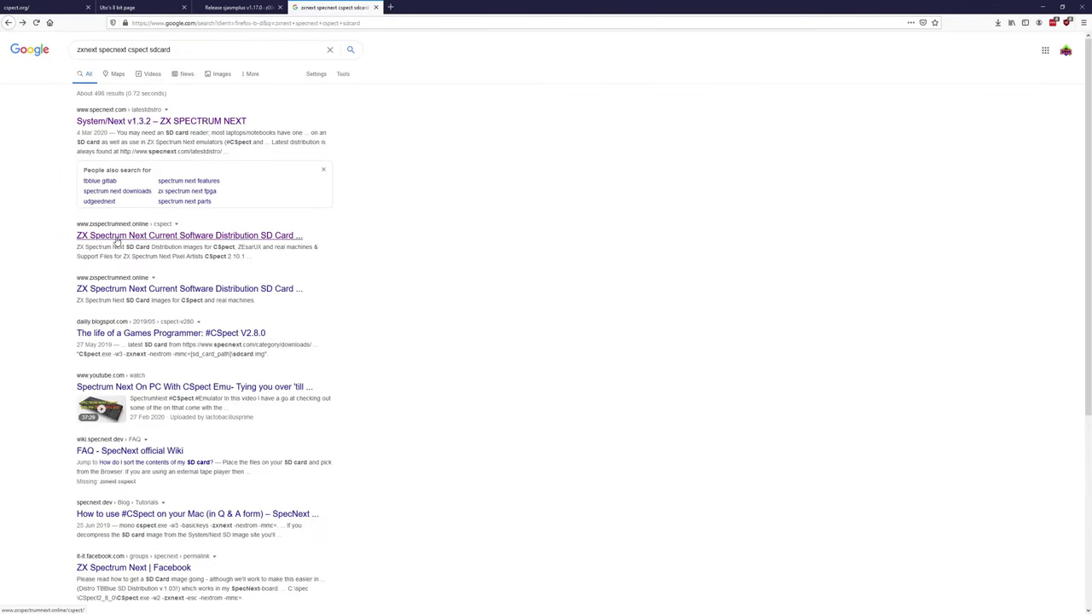
- Open the zxspectrumnext.online cspect search result and download the Next distribution 128Mb SD Card Image
left_click(160, 240)
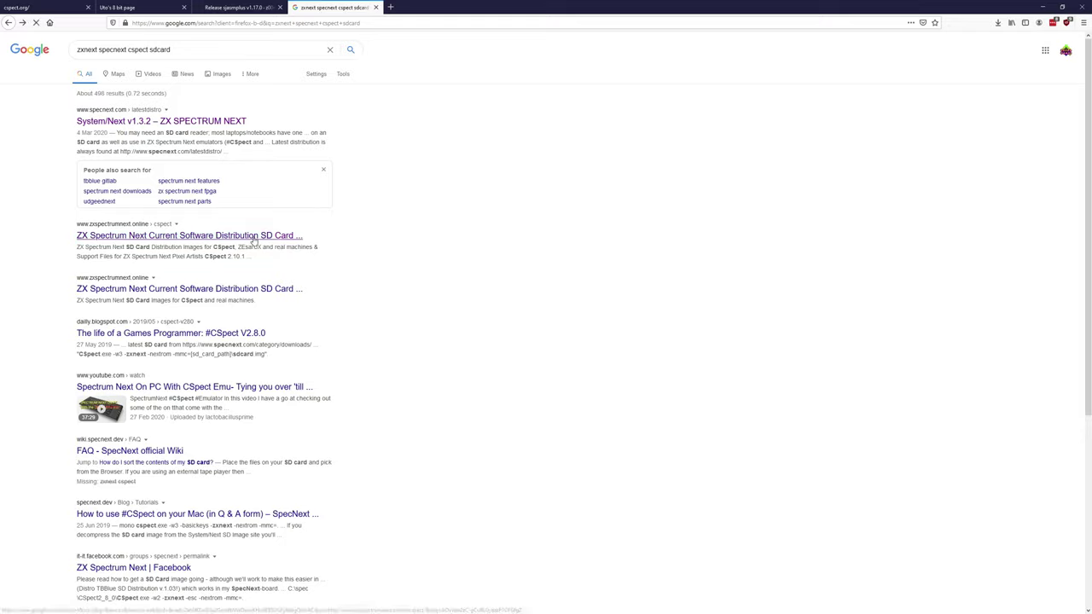
scroll(554, 304, "down", 5)
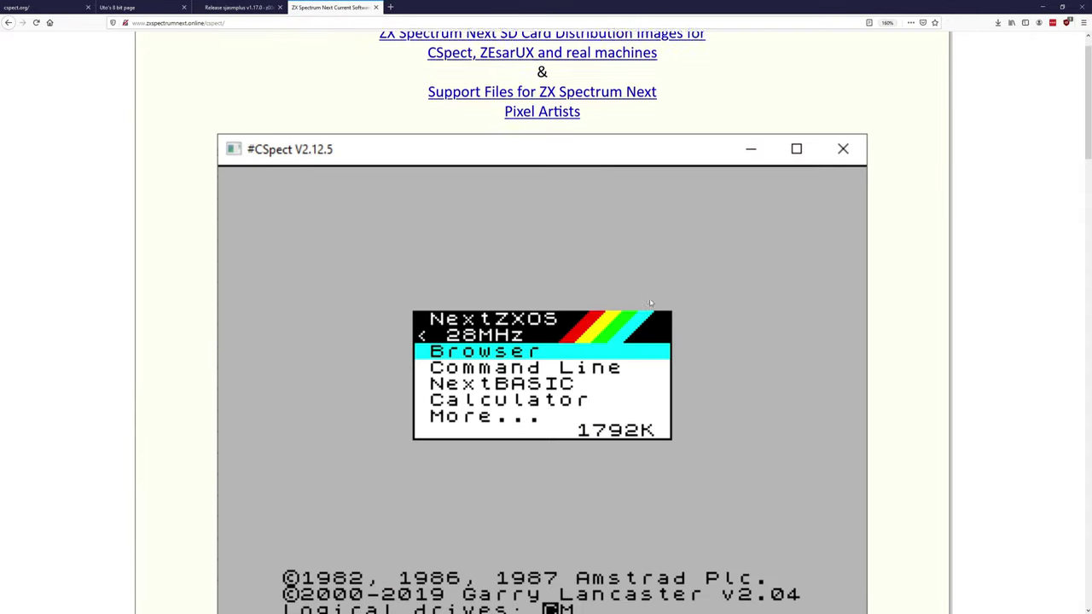
scroll(650, 303, "down", 8)
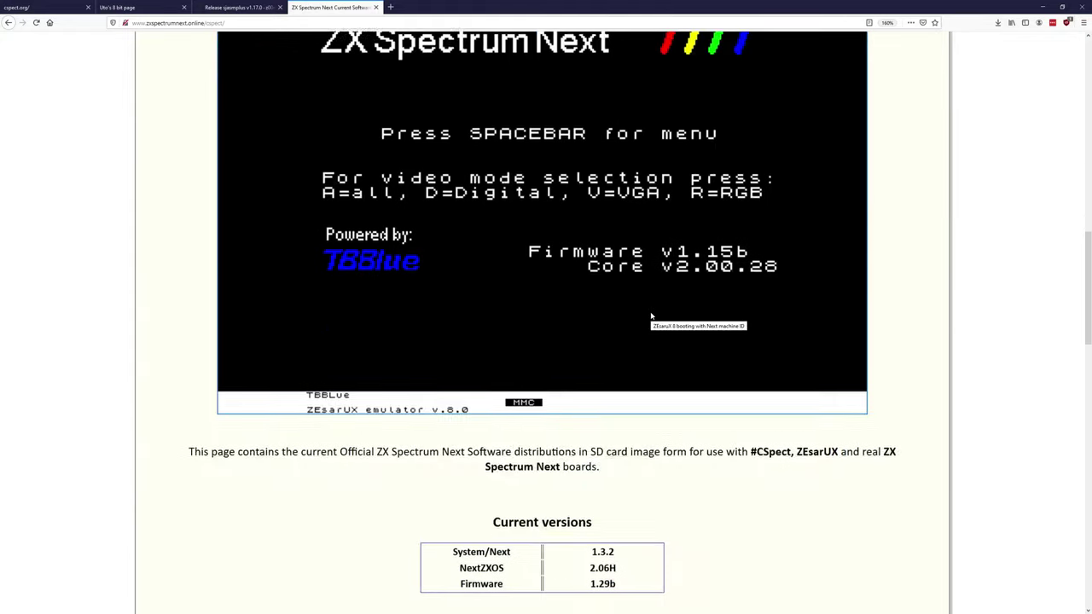
scroll(650, 316, "down", 5)
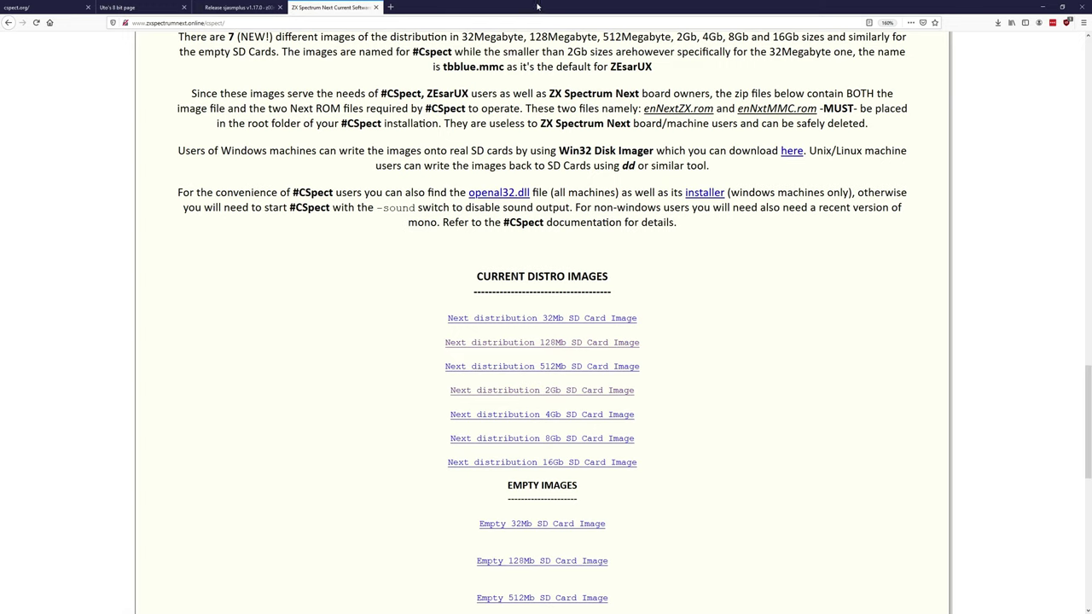
left_click(586, 345)
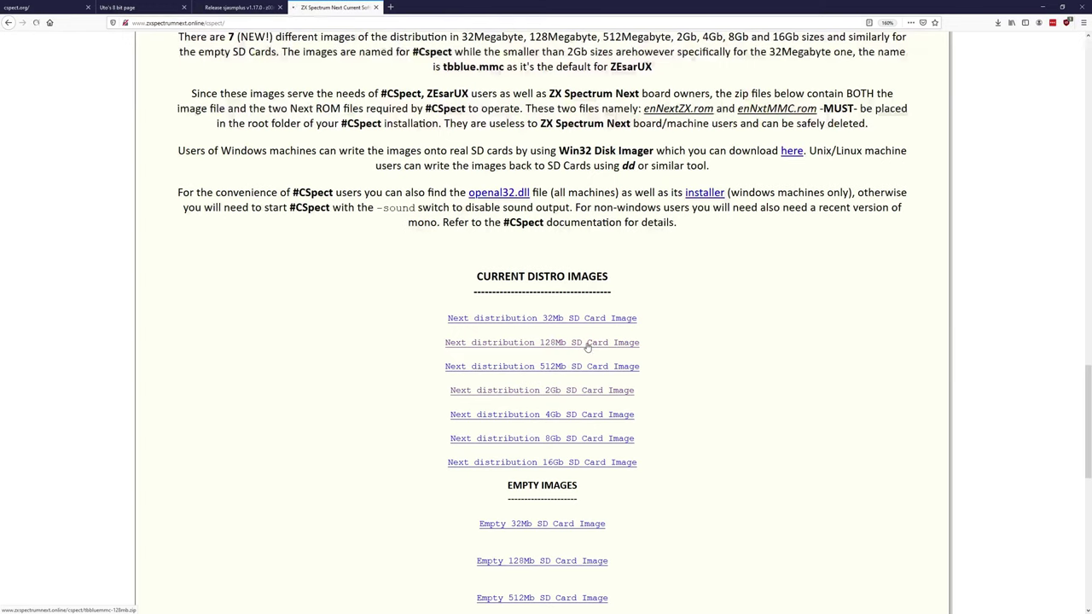
left_click(997, 23)
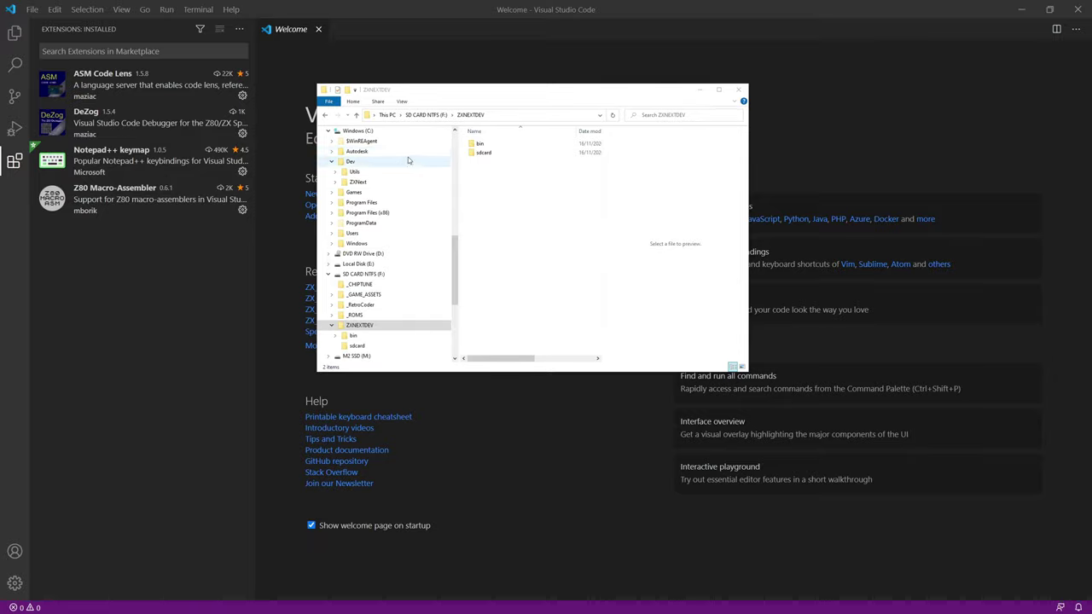
- Inspect the ZXNEXTDEV folder structure on drive F:, checking the sdcard folder and the tools in bin with a wider file list
double_click(480, 152)
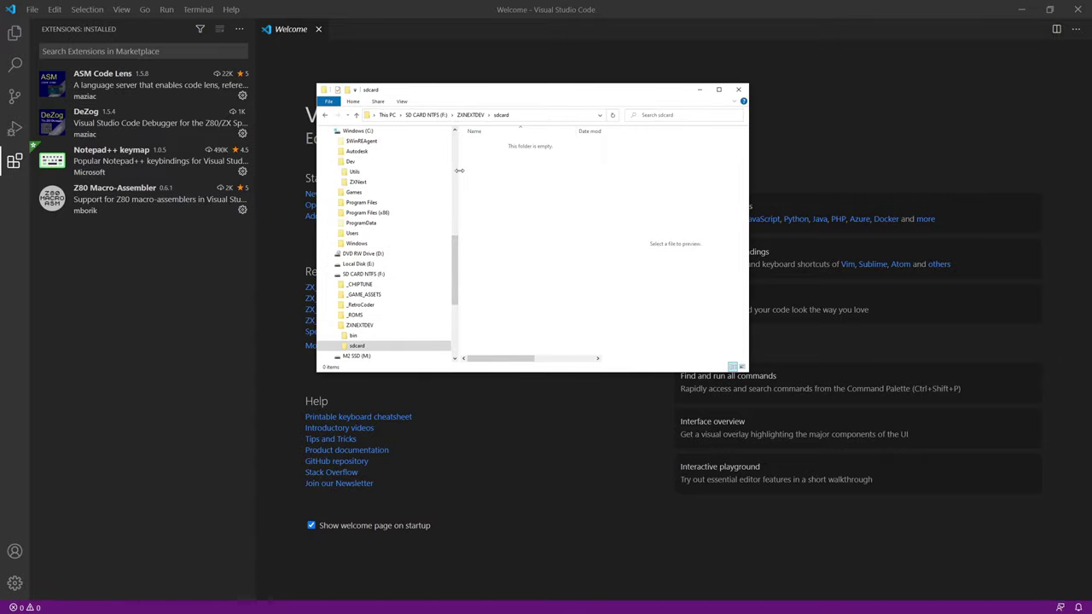
left_click_drag(459, 171, 385, 176)
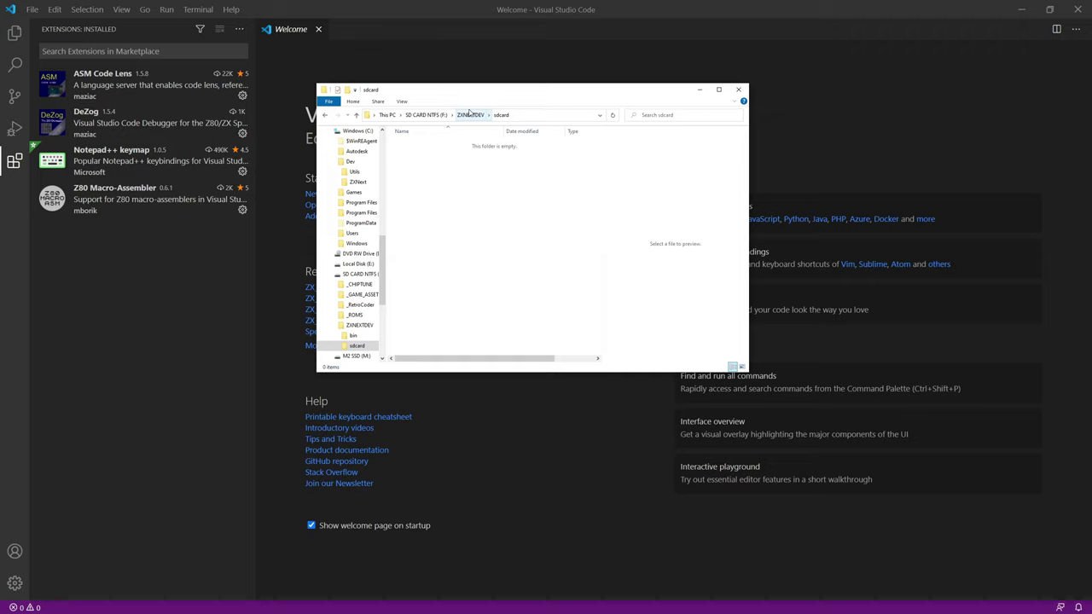
left_click(437, 115)
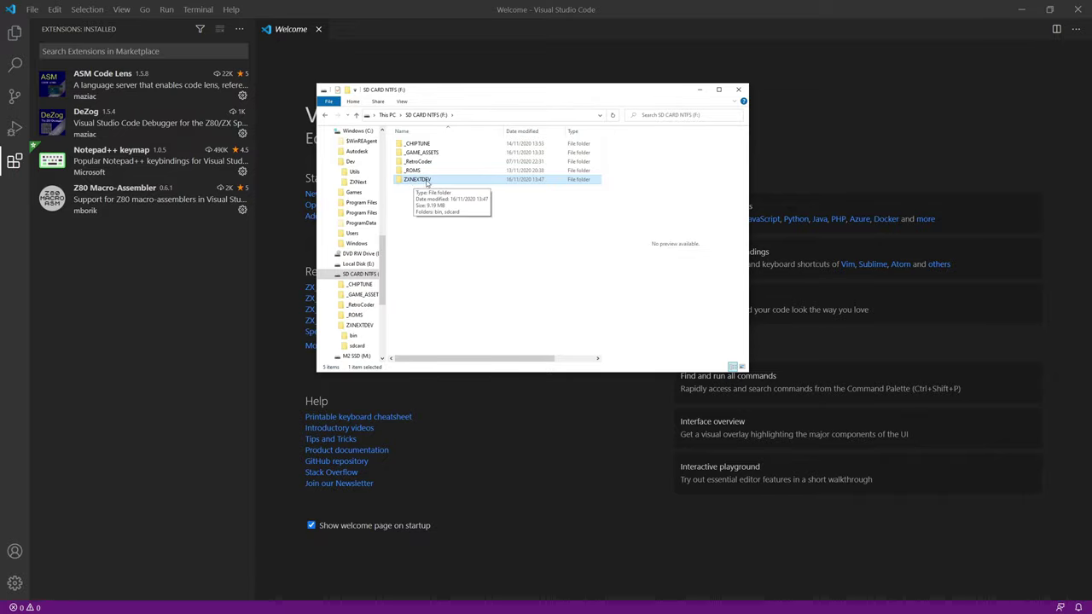
double_click(423, 181)
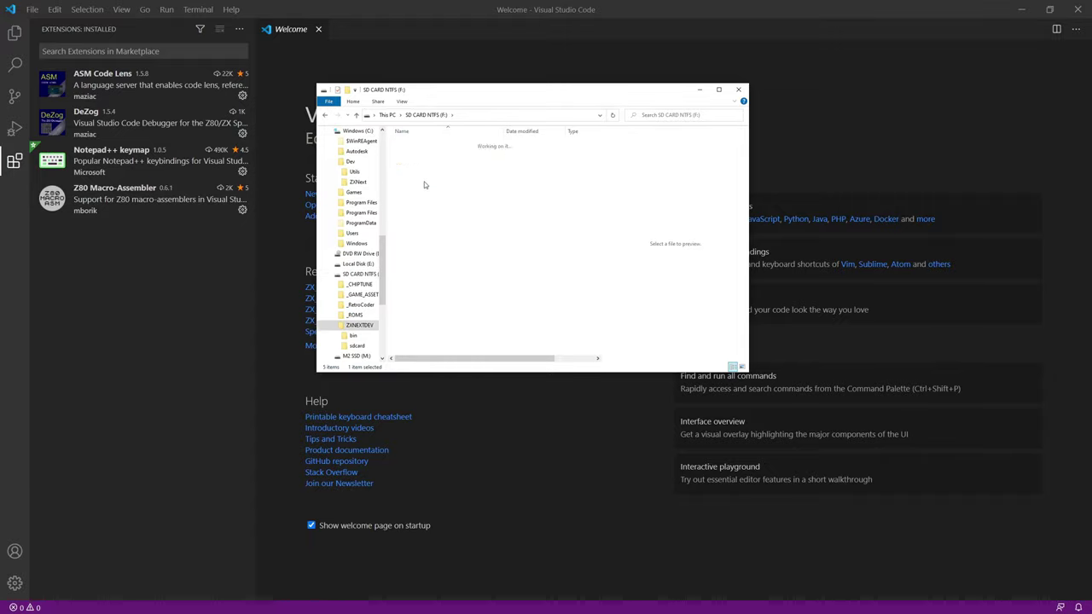
left_click(411, 154)
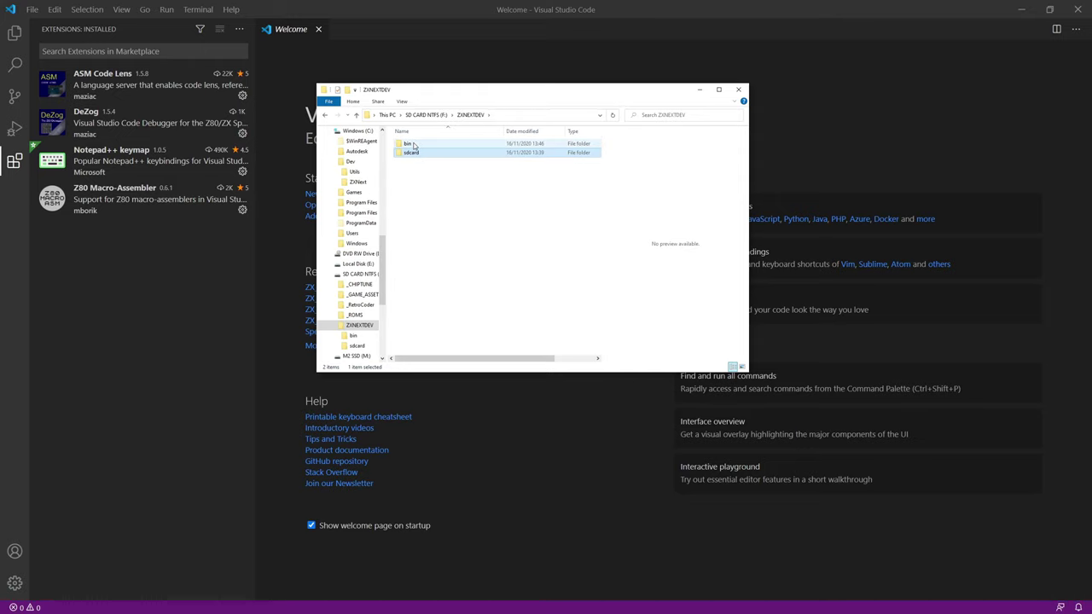
double_click(413, 145)
scroll(447, 275, "down", 3)
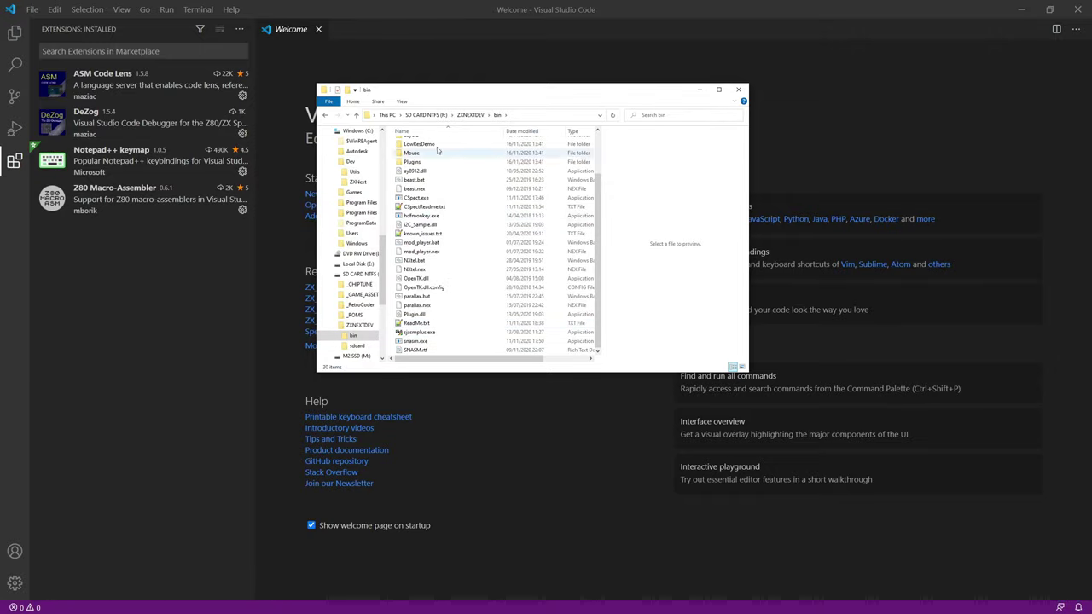
- Create a folder named ZXNEXT_PROJECTS in the root of drive F: and open it
left_click(469, 116)
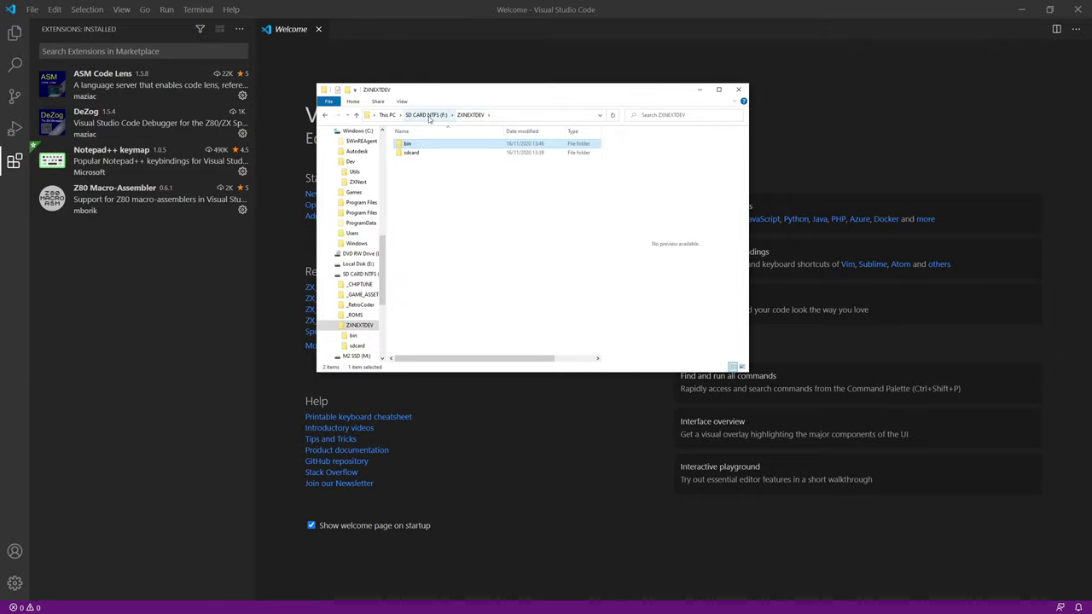
left_click(425, 114)
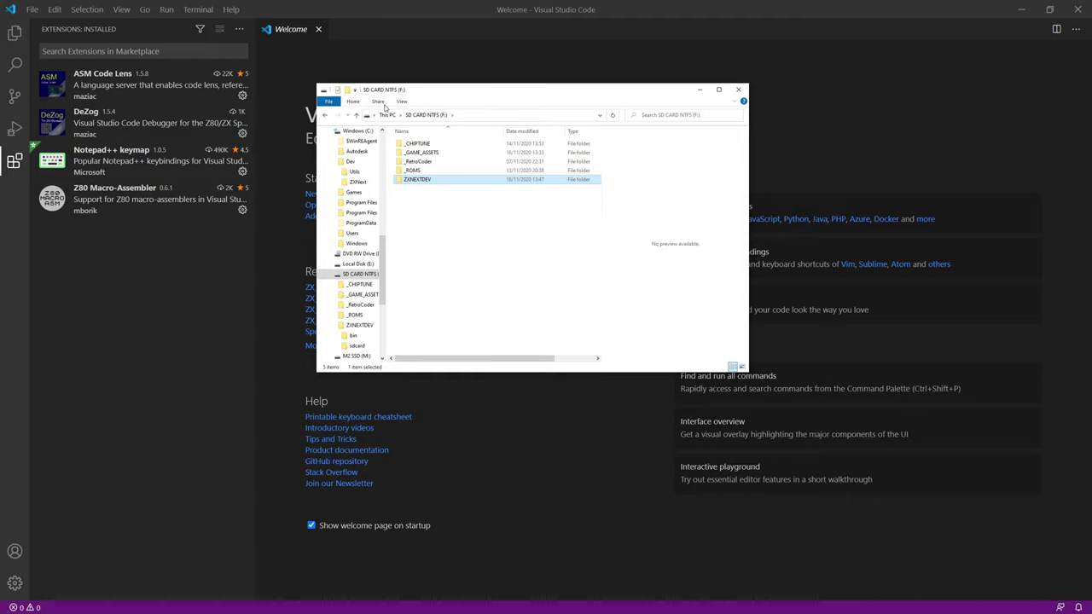
left_click(345, 91)
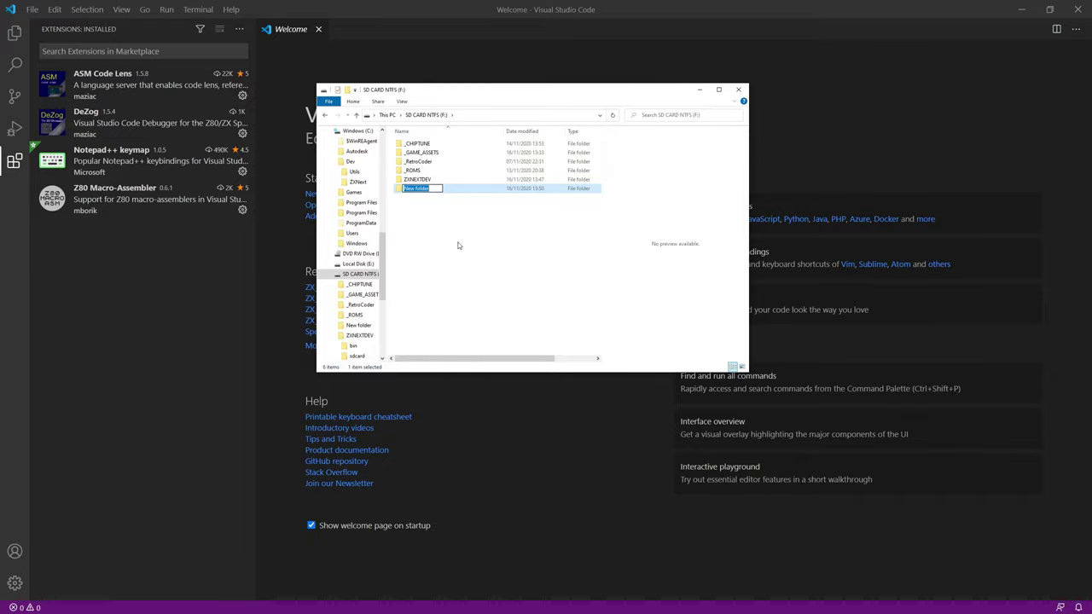
type("ZX_NEXTPROJECT")
key("Left")
key("Left")
key("Left")
key("Left")
key("Left")
key("Left")
key("Left")
key("Left")
type("_")
key("Return")
double_click(424, 189)
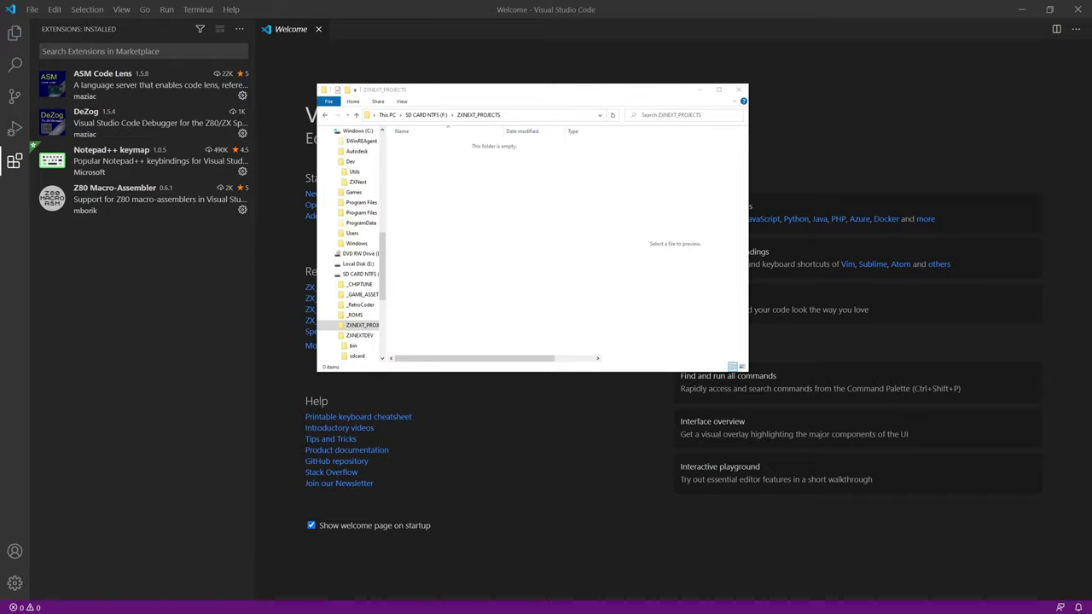
- Bring the downloaded tbbluemmc-128mb.zip into ZXNEXT_PROJECTS and extract its files directly into that folder with 7-Zip
left_click_drag(852, 178, 488, 224)
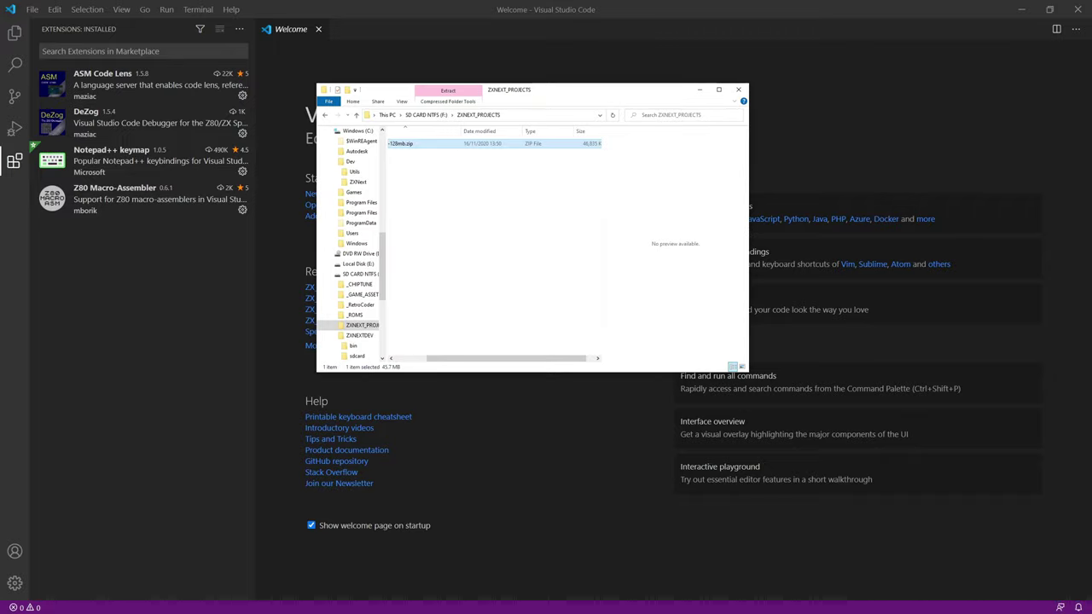
left_click_drag(510, 358, 478, 357)
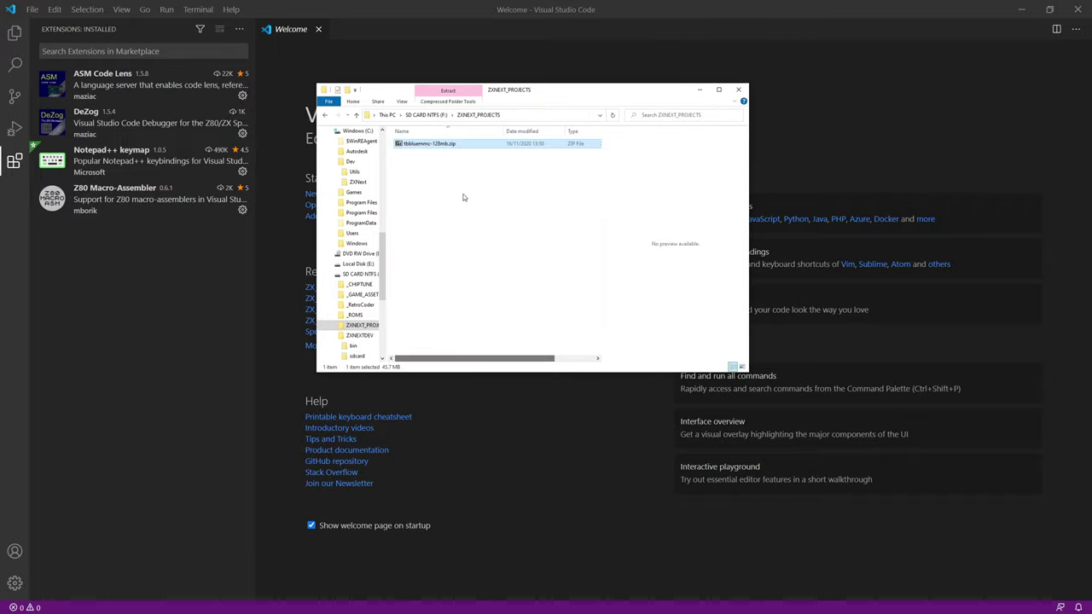
right_click(429, 147)
mouse_move(477, 175)
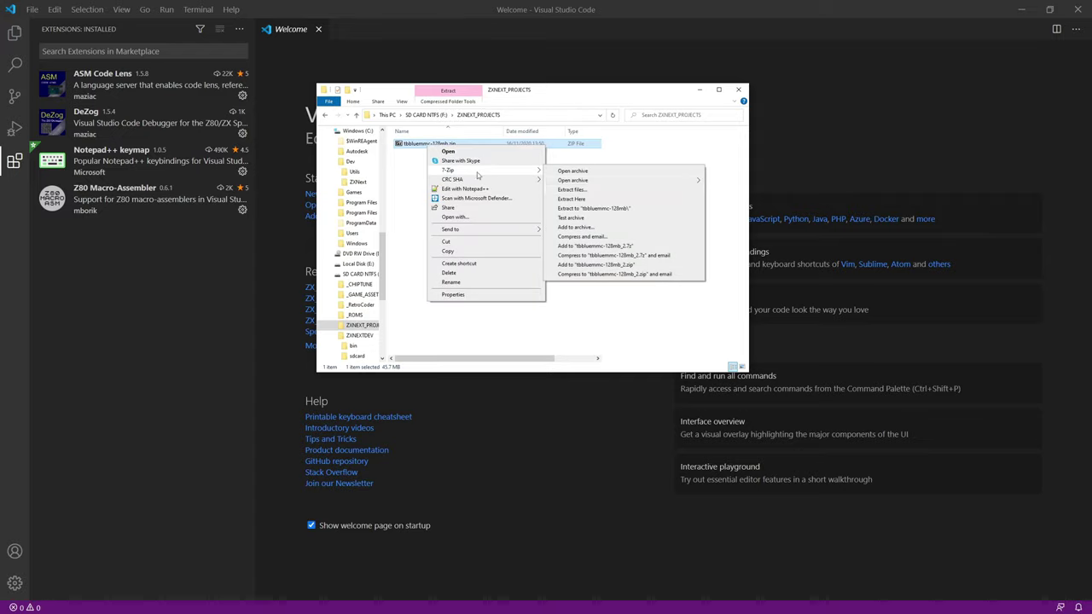
left_click(638, 209)
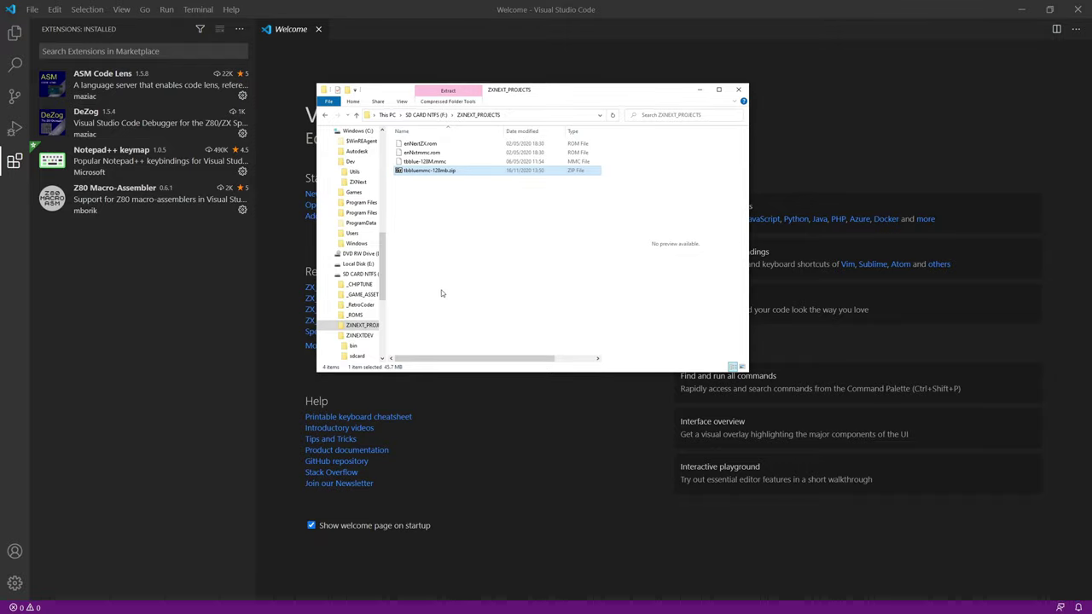
- Permanently delete tbbluemmc-128mb.zip from ZXNEXT_PROJECTS
right_click(435, 173)
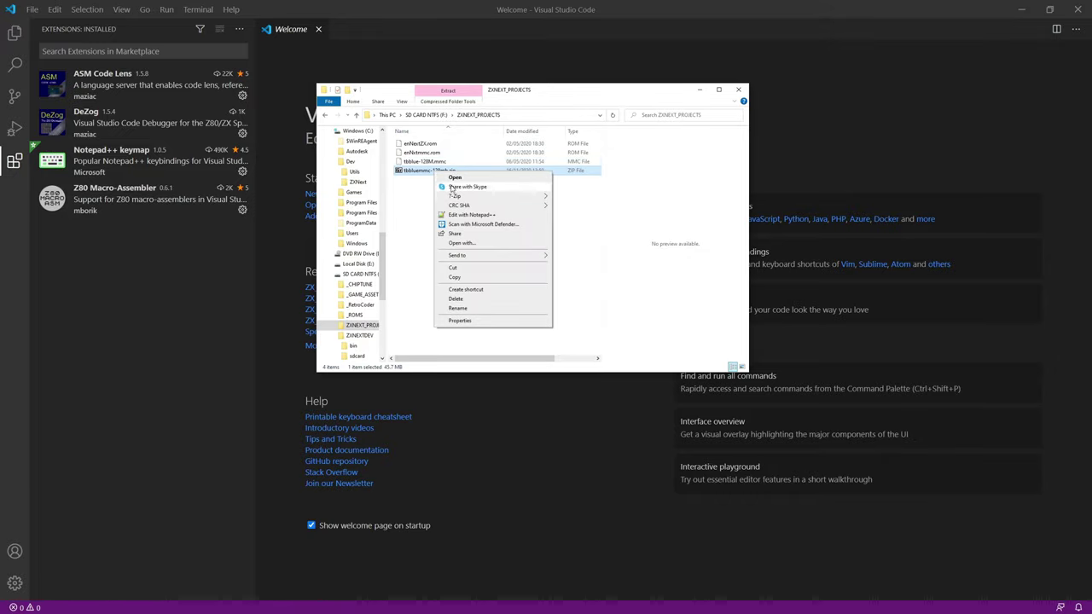
left_click(471, 302)
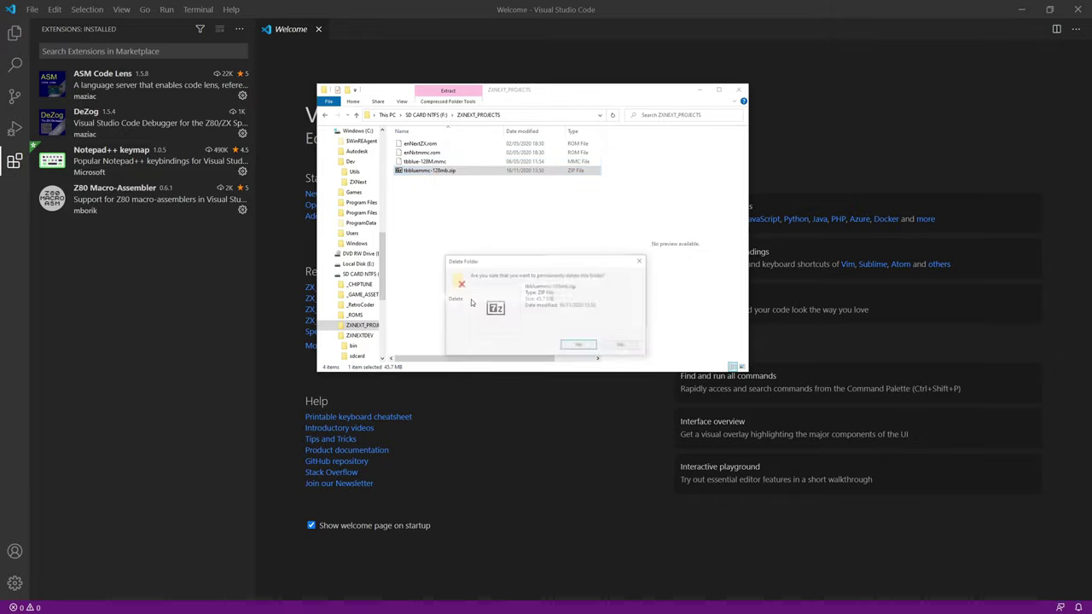
left_click(567, 348)
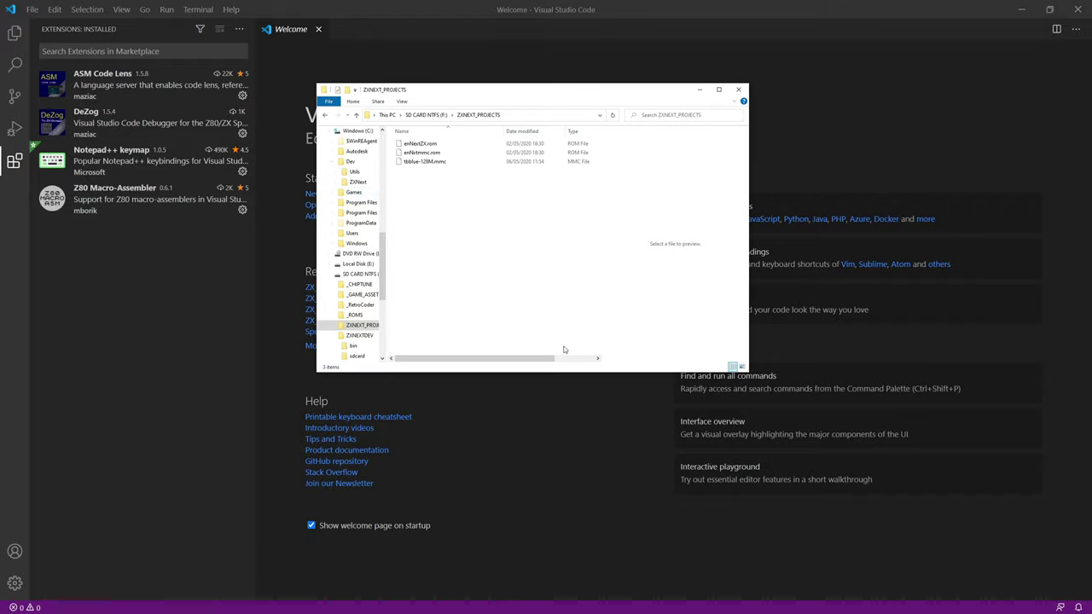
left_click(452, 153)
left_click(443, 144, "shift")
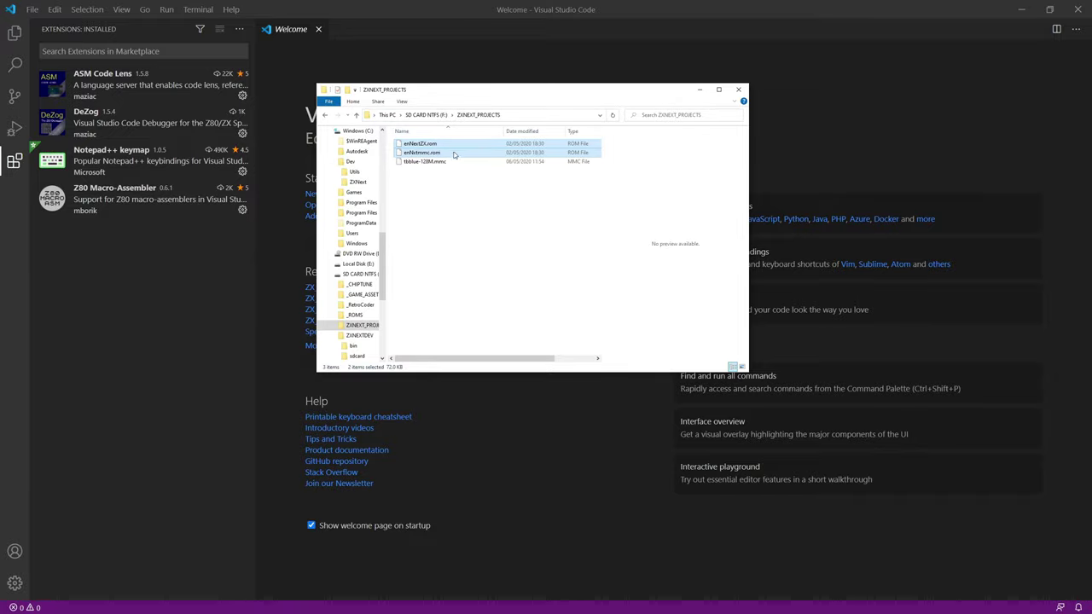
left_click(446, 177)
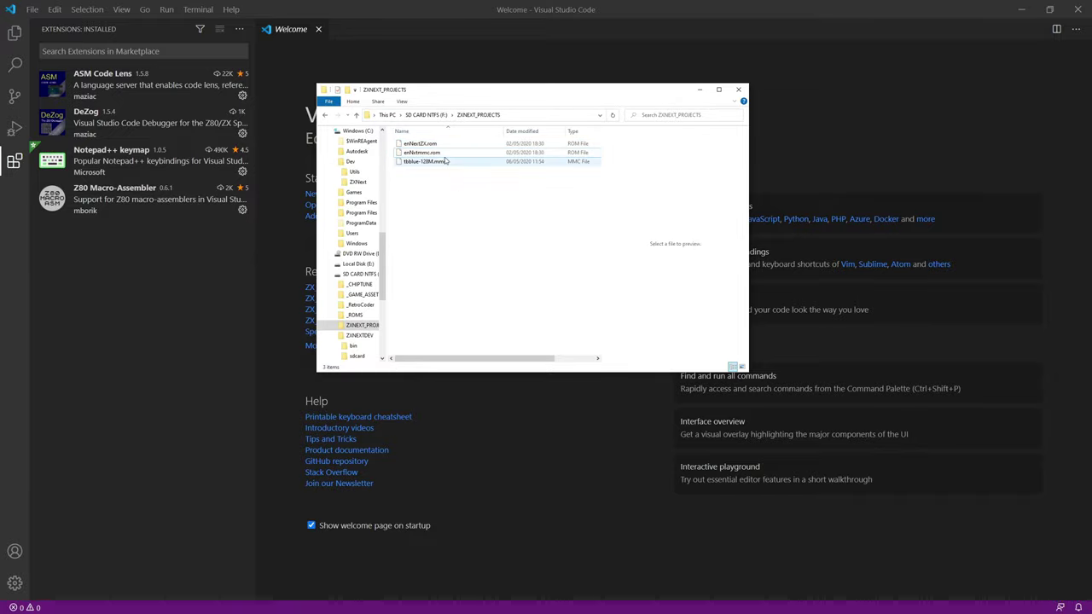
- Open tbblue-128M.mmc as an archive in 7-Zip, go to its machines\next folder and show the files as a list
left_click(432, 164)
right_click(435, 164)
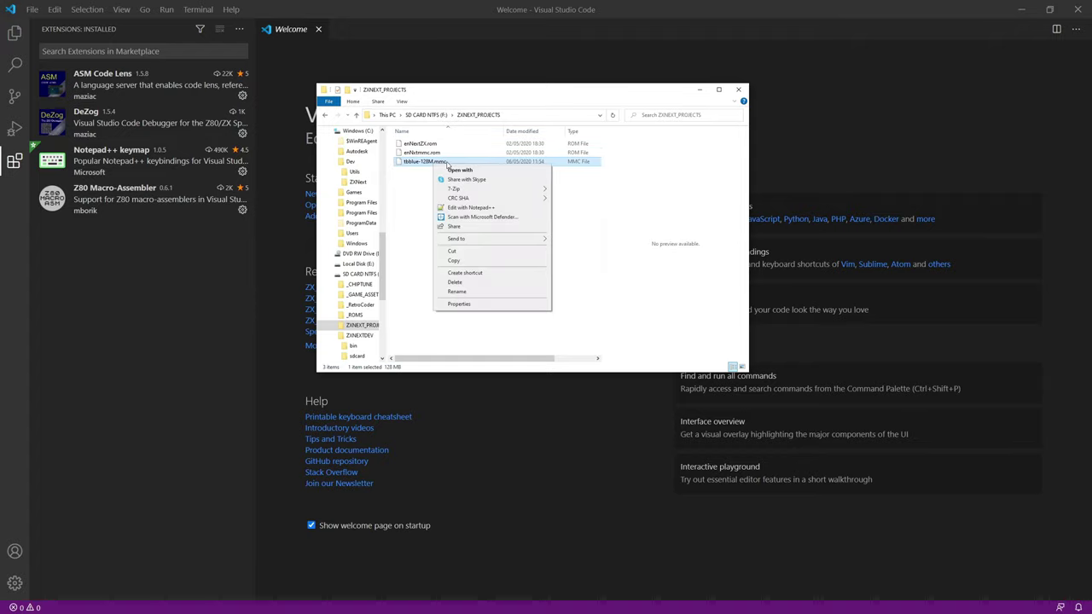
mouse_move(492, 190)
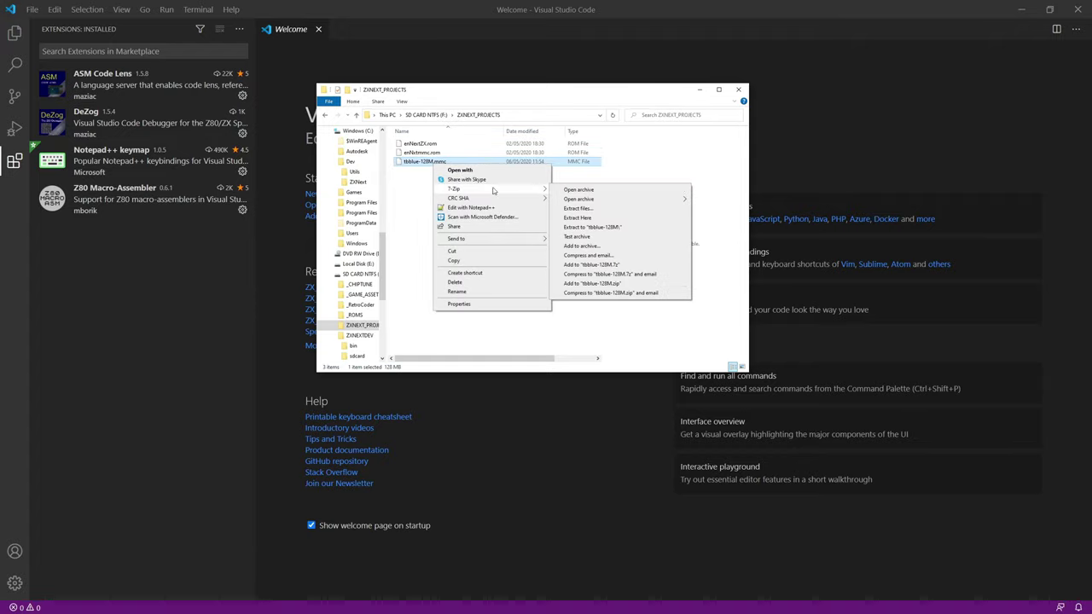
left_click(568, 190)
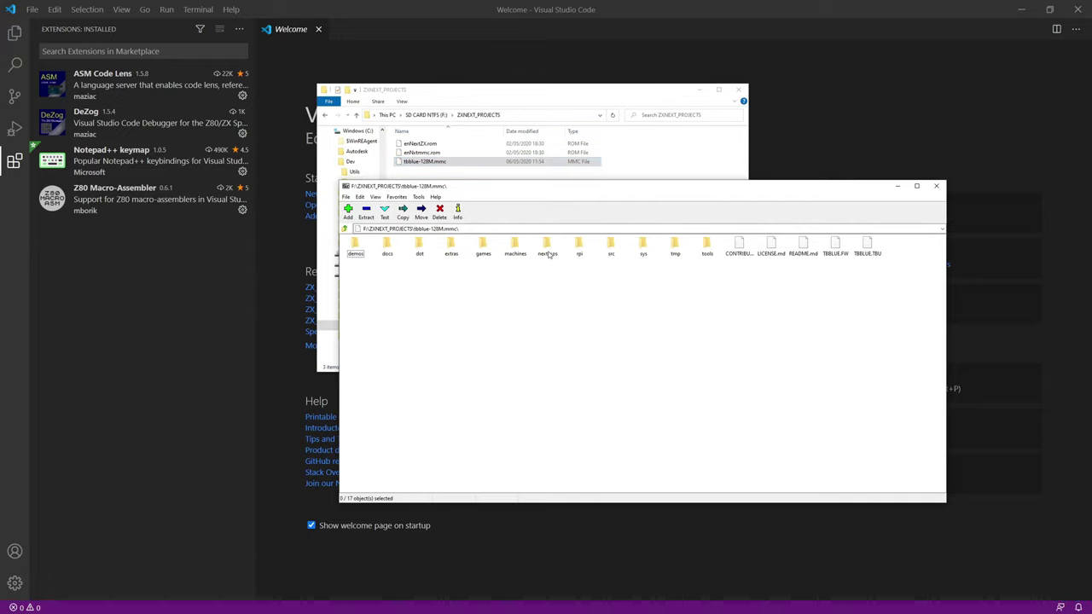
double_click(515, 247)
double_click(355, 249)
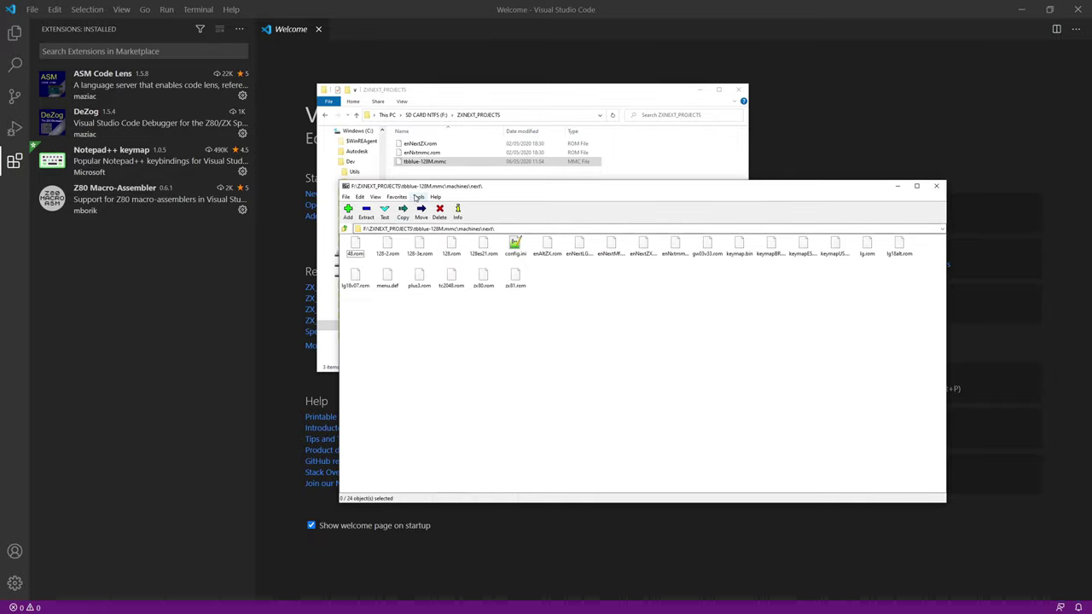
left_click(375, 197)
left_click(386, 226)
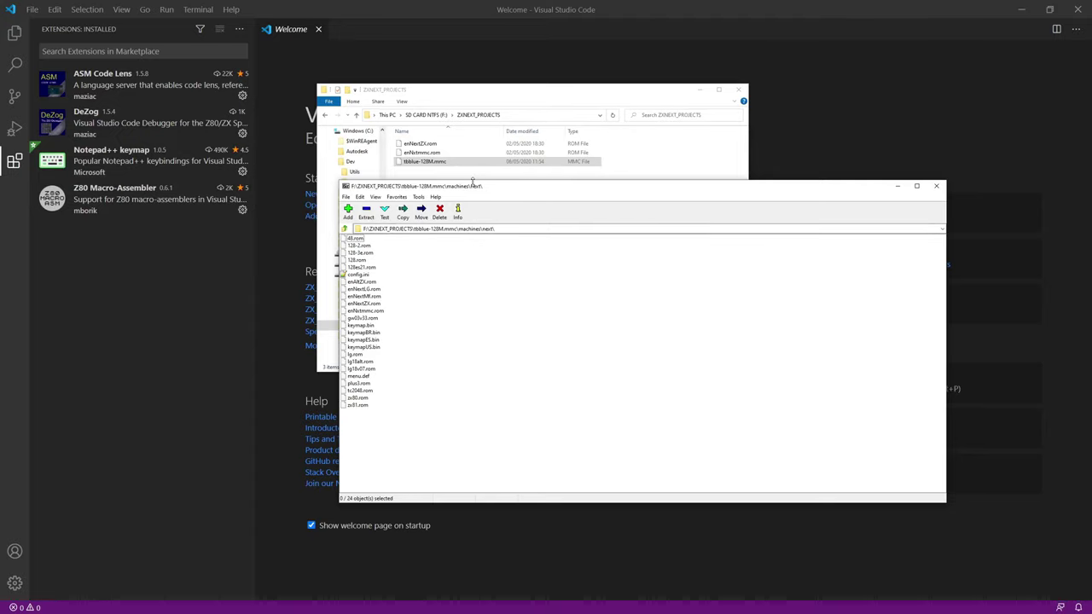
- Copy enNextMf.rom from the archive's machines\next folder into ZXNEXT_PROJECTS and close the archive
left_click_drag(488, 186, 659, 245)
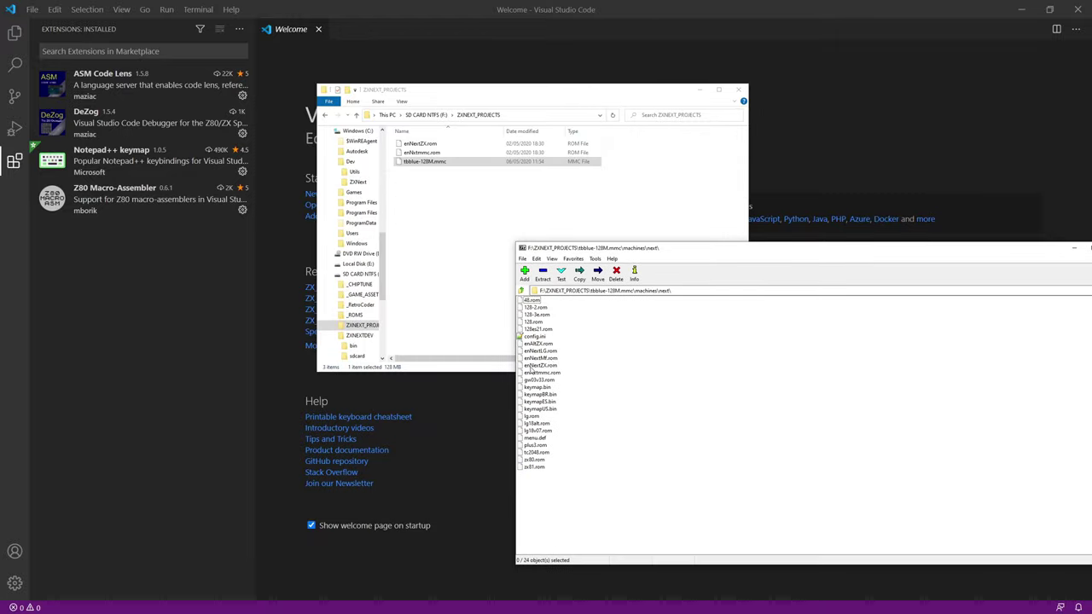
left_click_drag(548, 360, 431, 216)
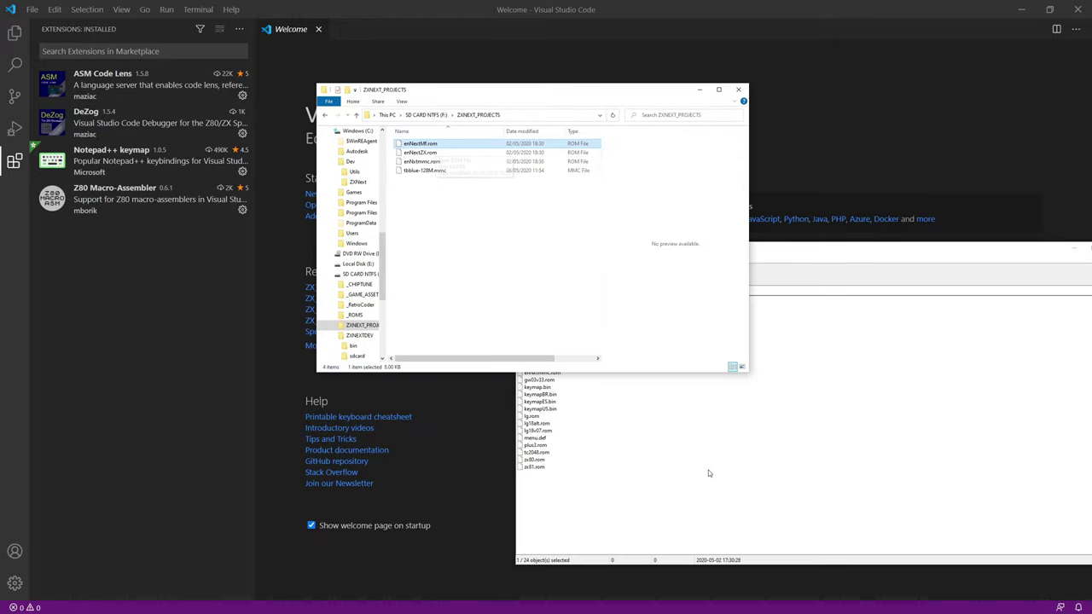
left_click(814, 435)
left_click(814, 436)
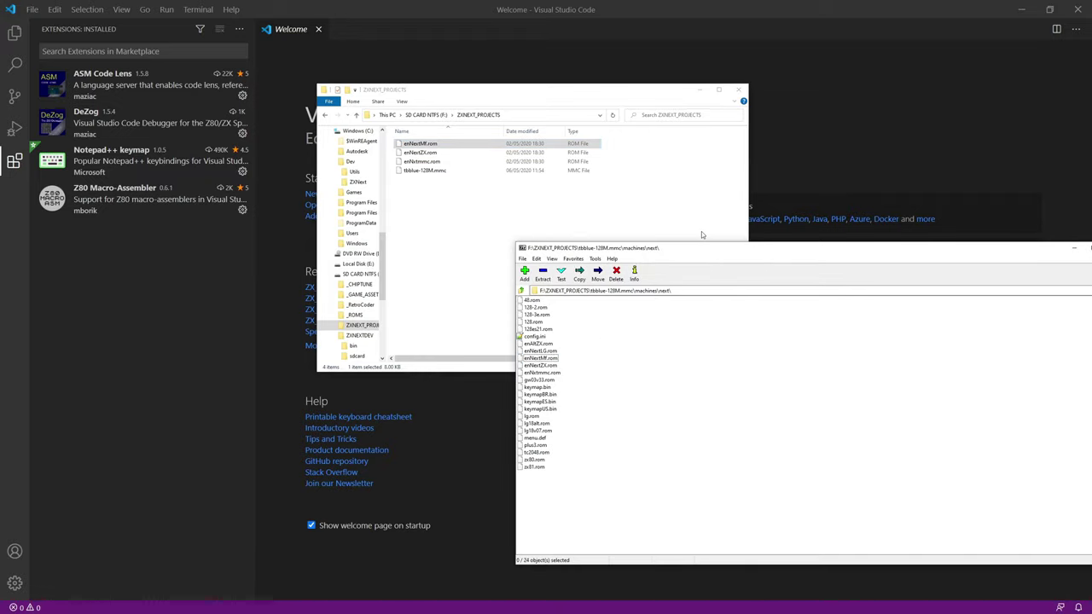
left_click_drag(732, 255, 432, 244)
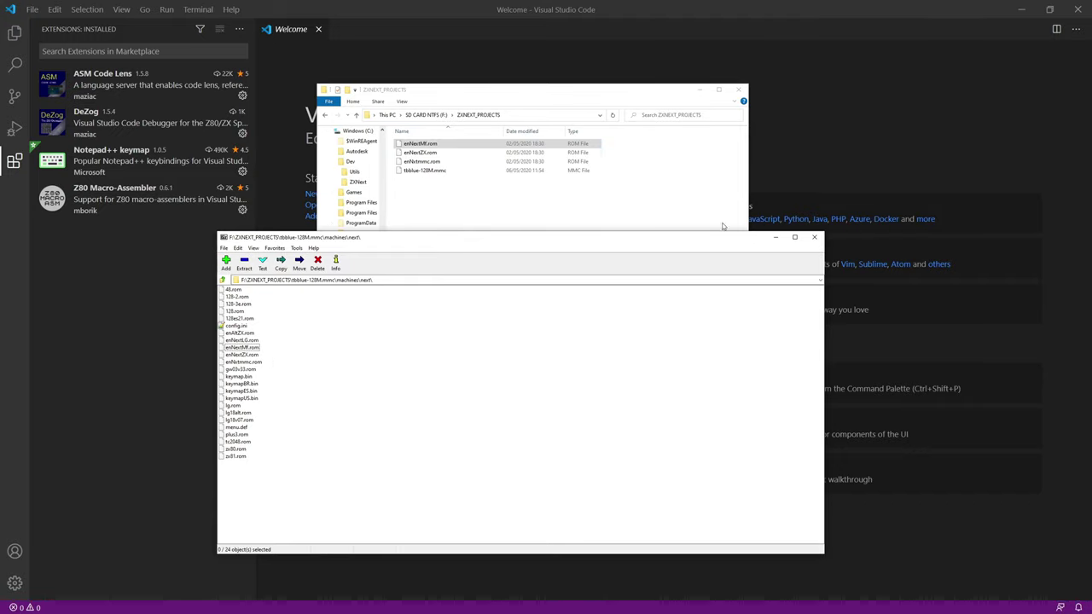
left_click(814, 236)
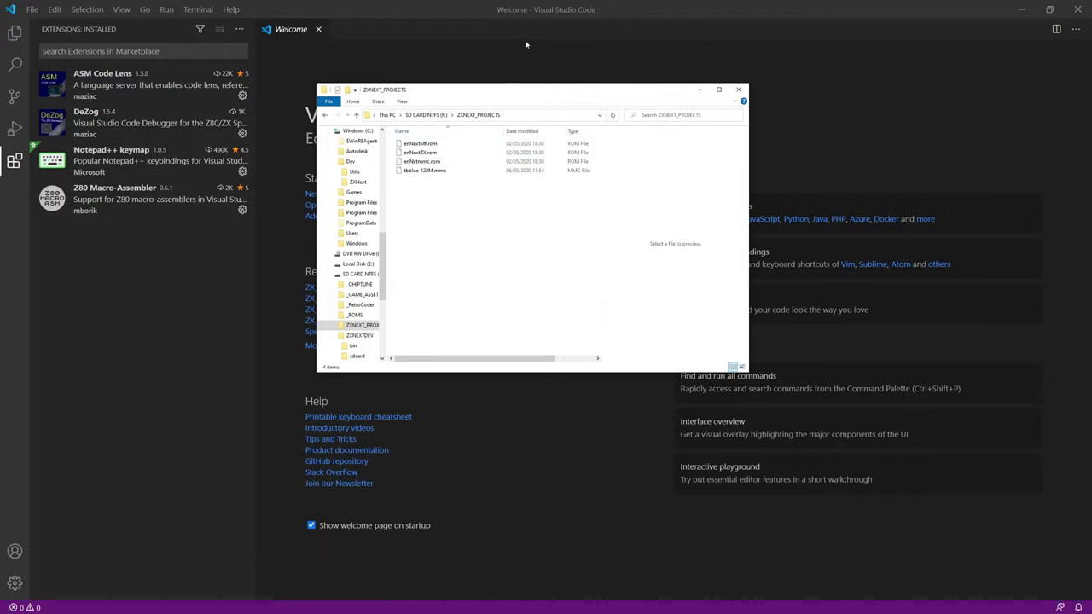
- Move the three ROM files and tbblue-128M.mmc from ZXNEXT_PROJECTS into the ZXNEXTDEV\sdcard folder
left_click(651, 80)
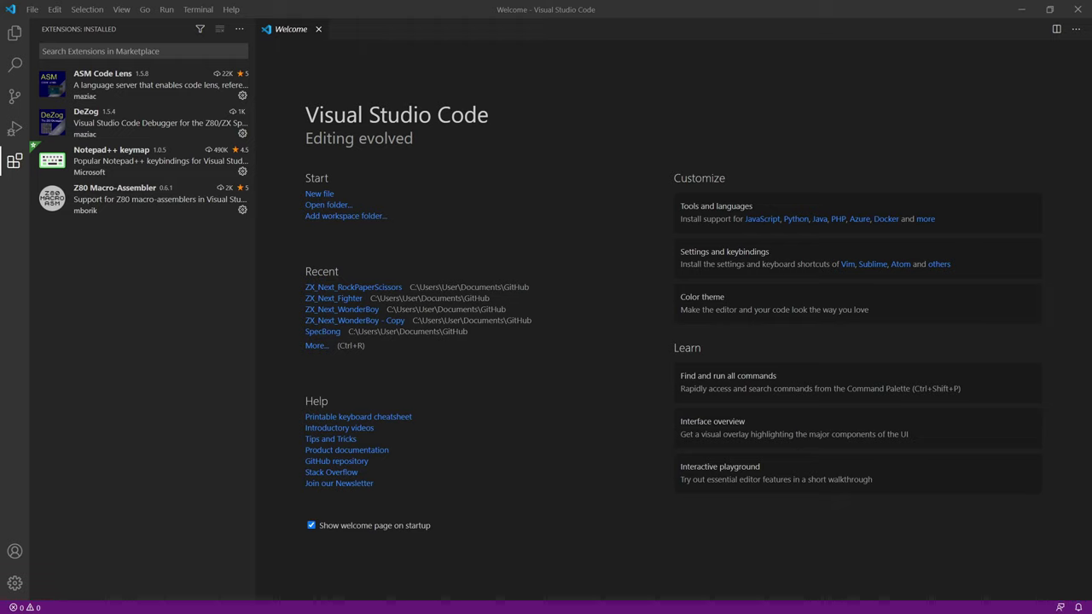
left_click_drag(1091, 186, 350, 140)
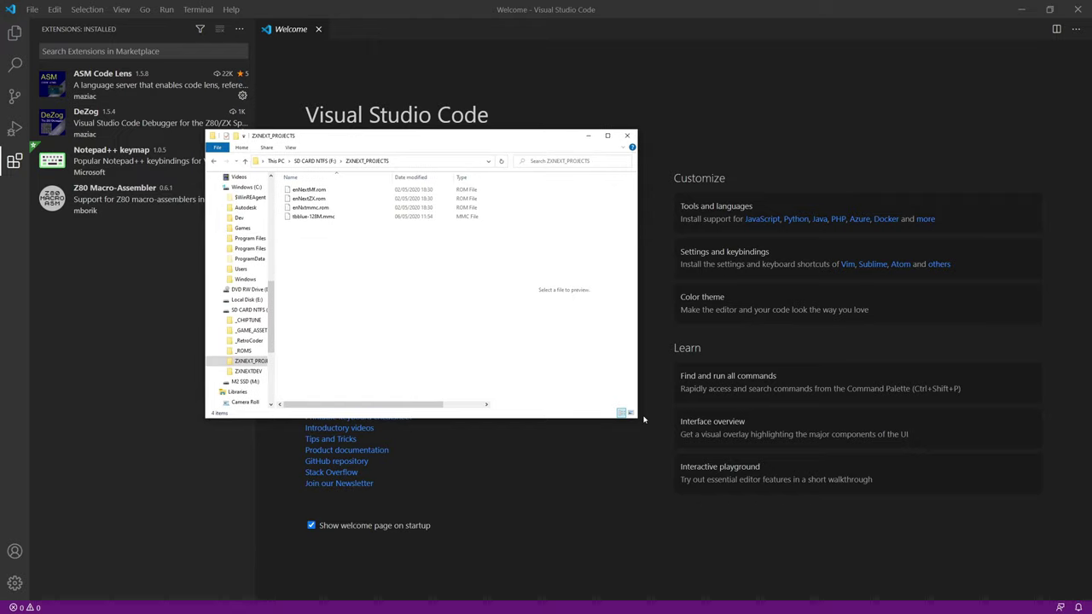
left_click_drag(638, 418, 839, 519)
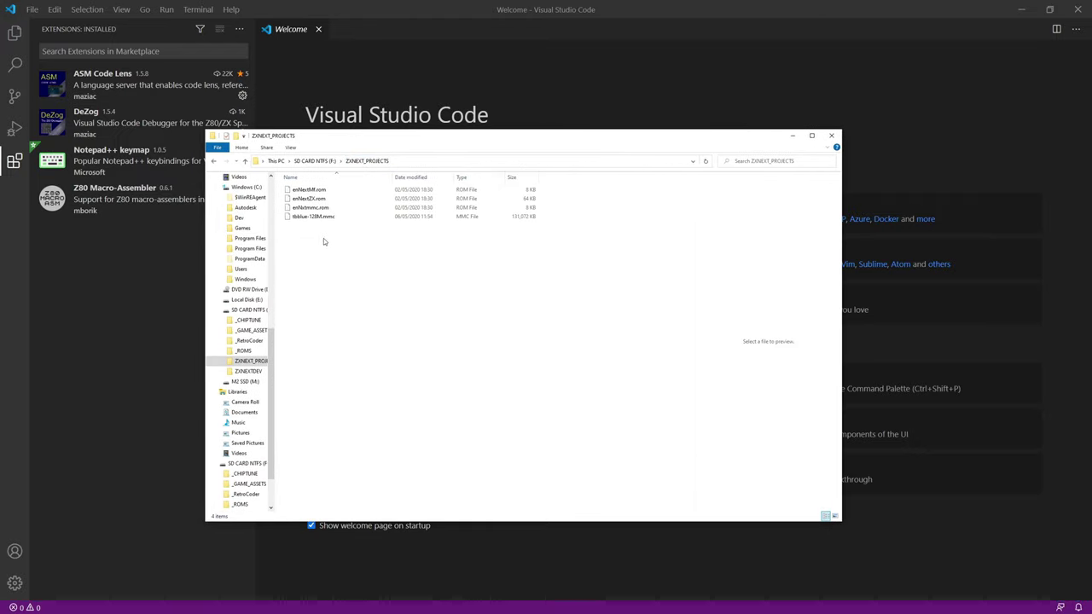
left_click_drag(323, 242, 303, 186)
right_click(314, 192)
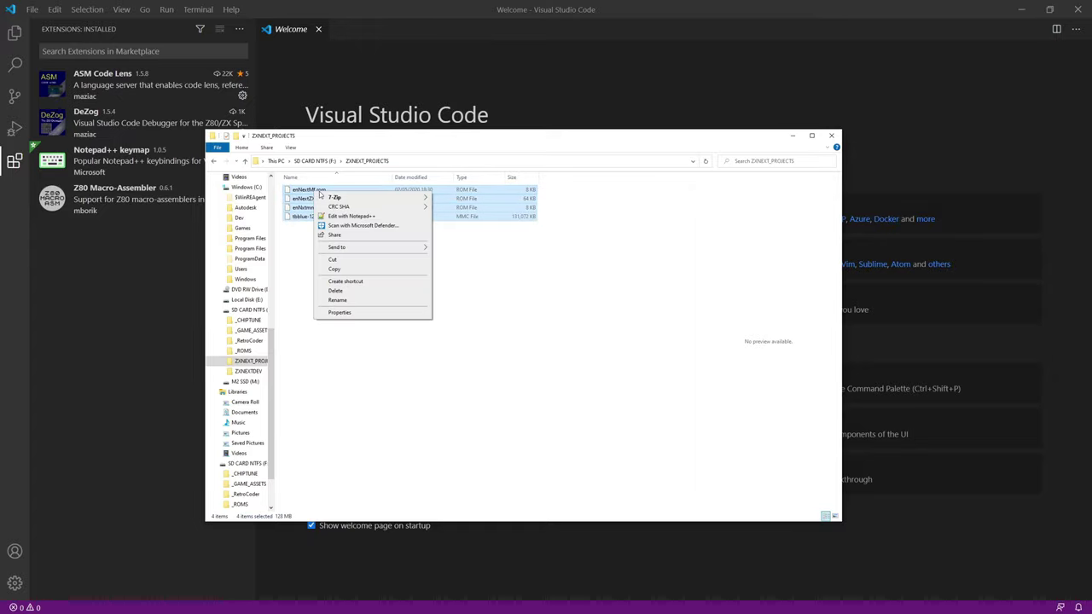
left_click(341, 261)
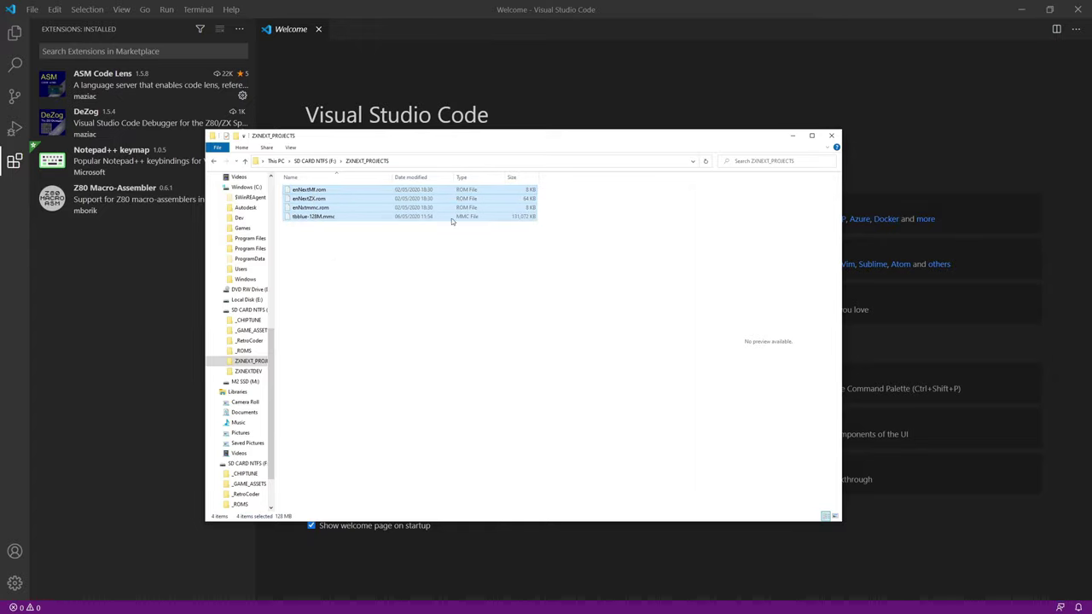
left_click(341, 164)
double_click(312, 236)
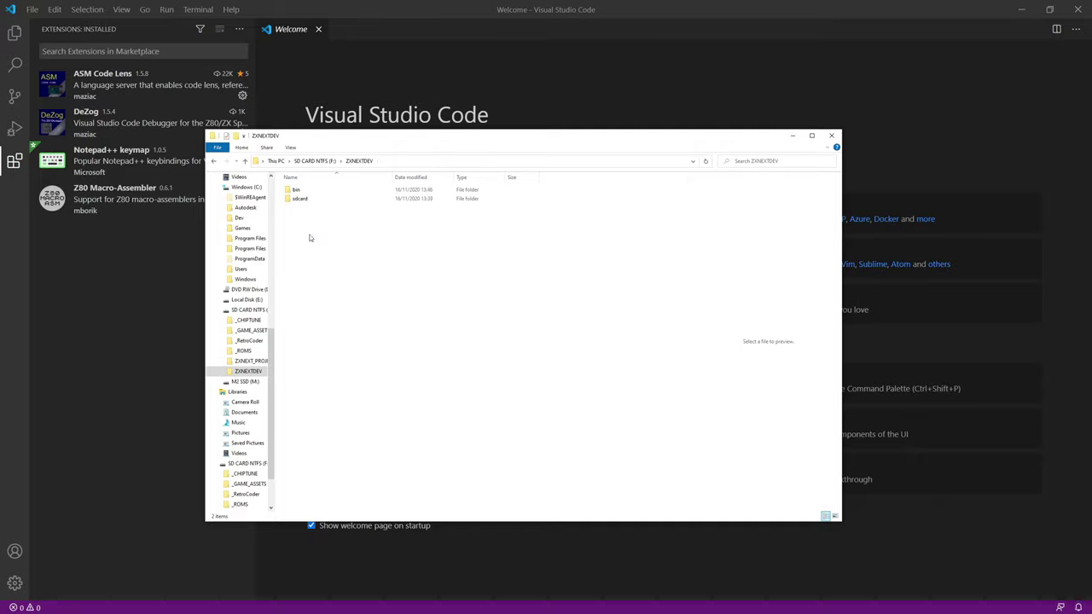
double_click(304, 202)
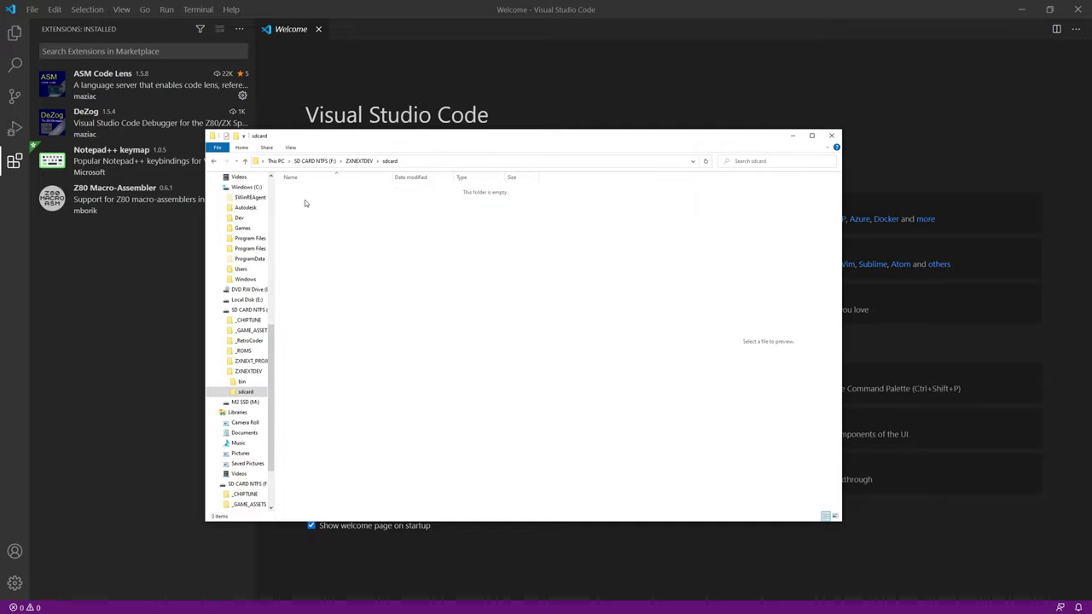
right_click(336, 216)
left_click(357, 271)
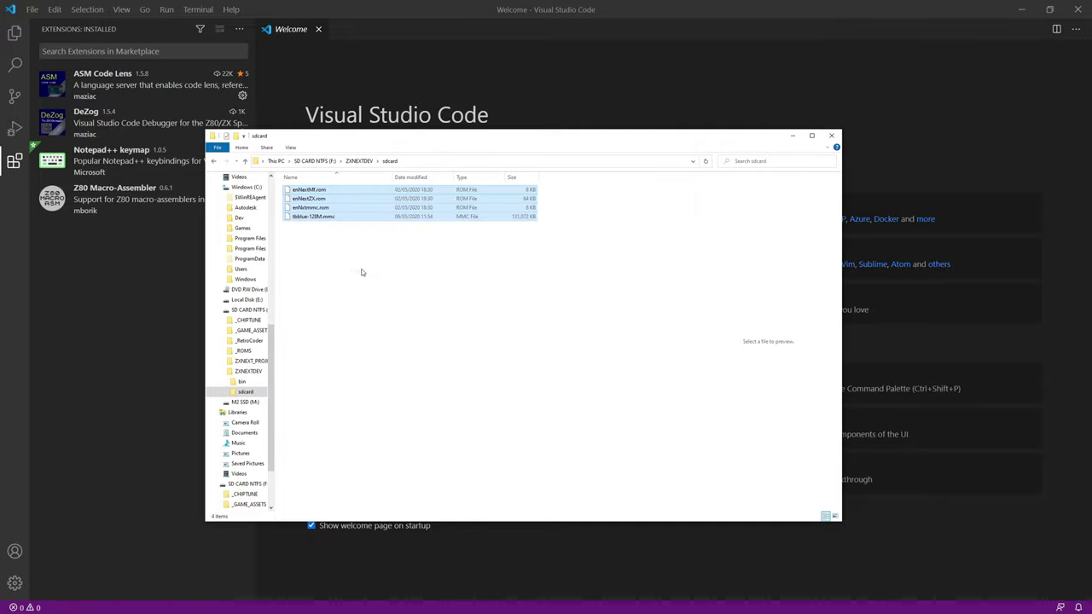
left_click(380, 277)
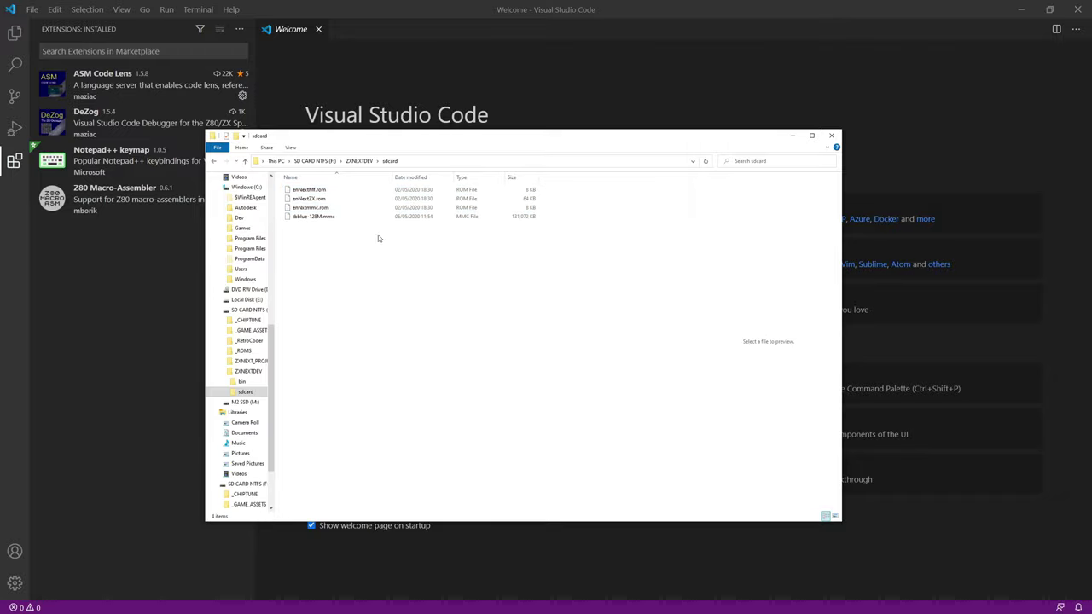
- Create a new folder named Sprites101 inside the ZXNEXT_PROJECTS folder
left_click(330, 162)
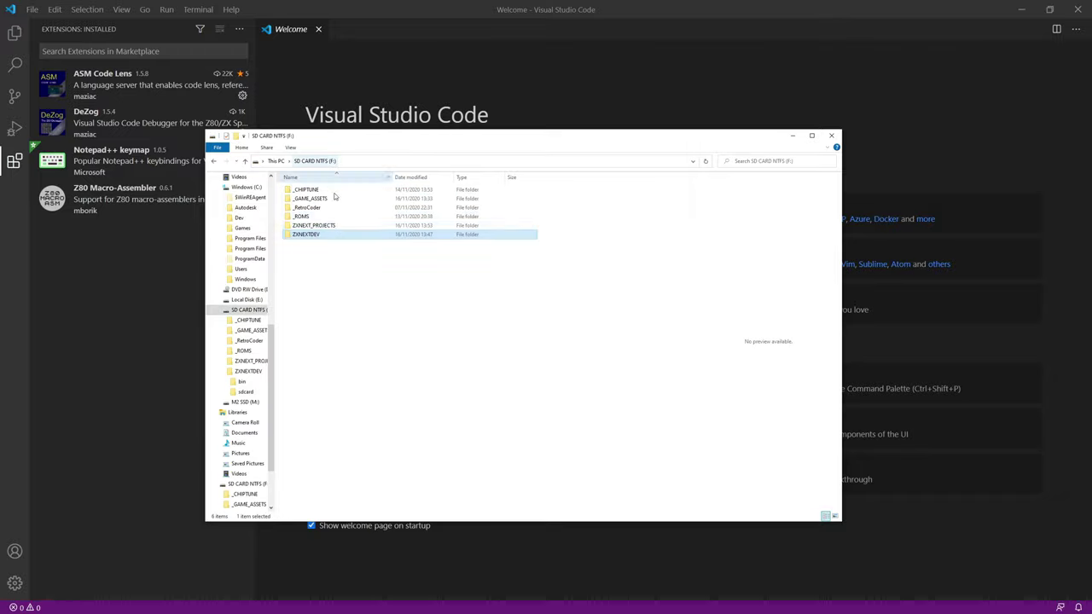
double_click(316, 226)
right_click(313, 220)
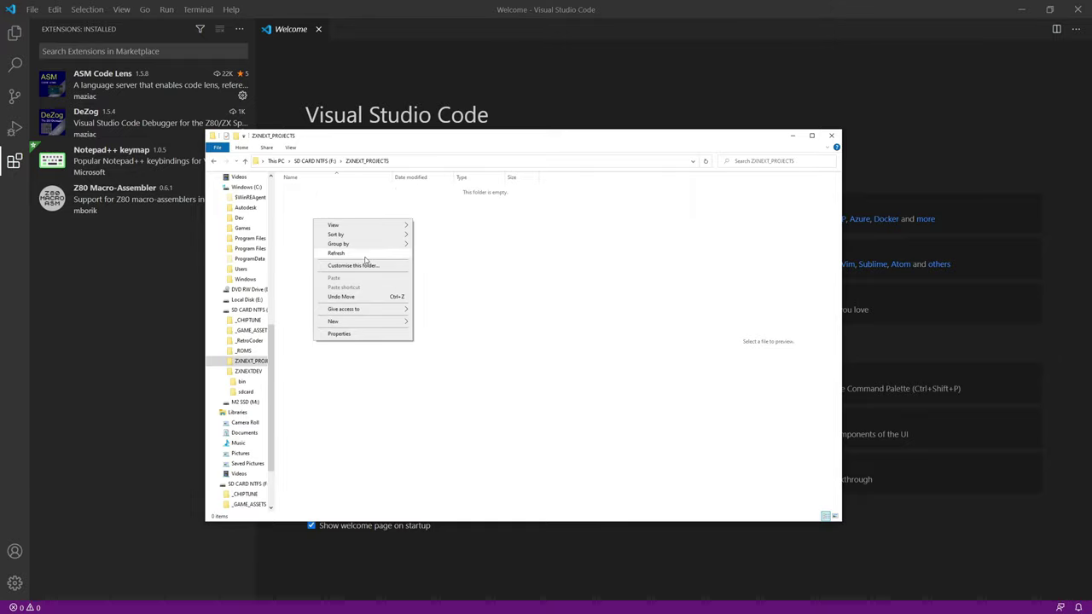
mouse_move(387, 325)
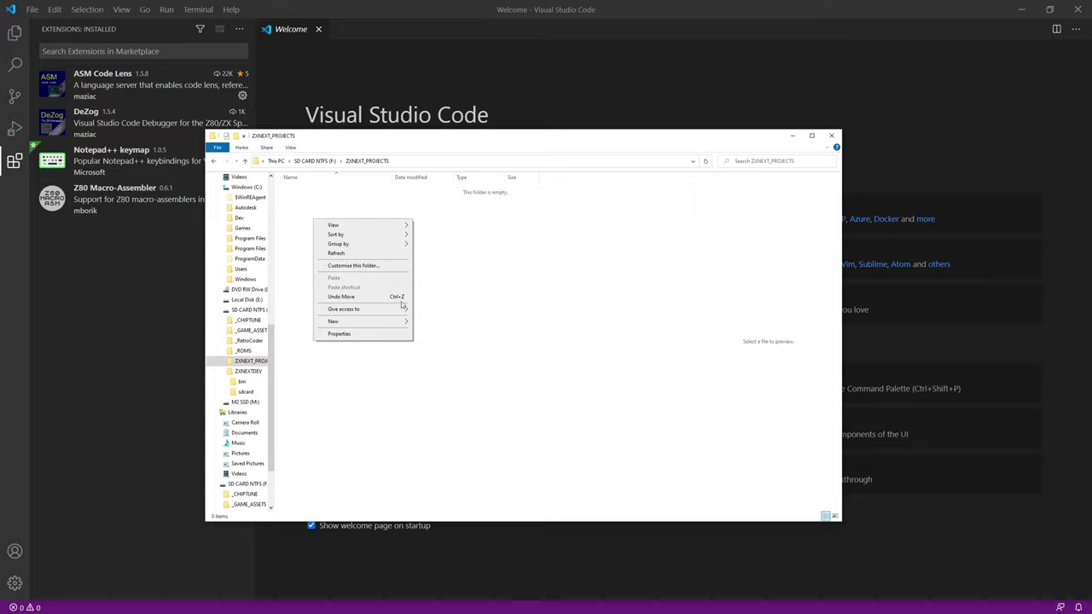
left_click(431, 323)
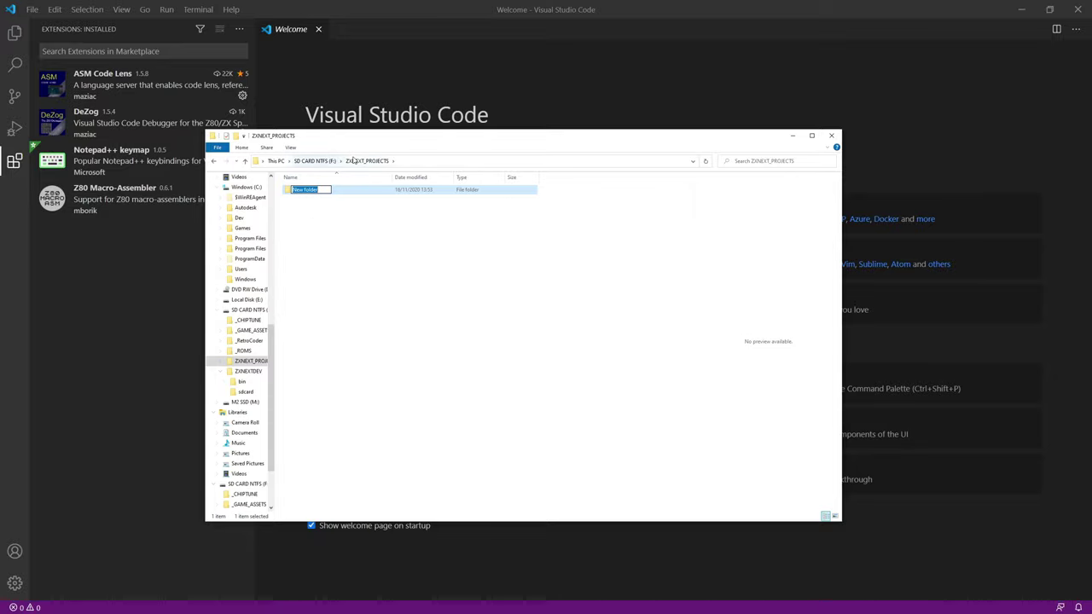
type("ZXN")
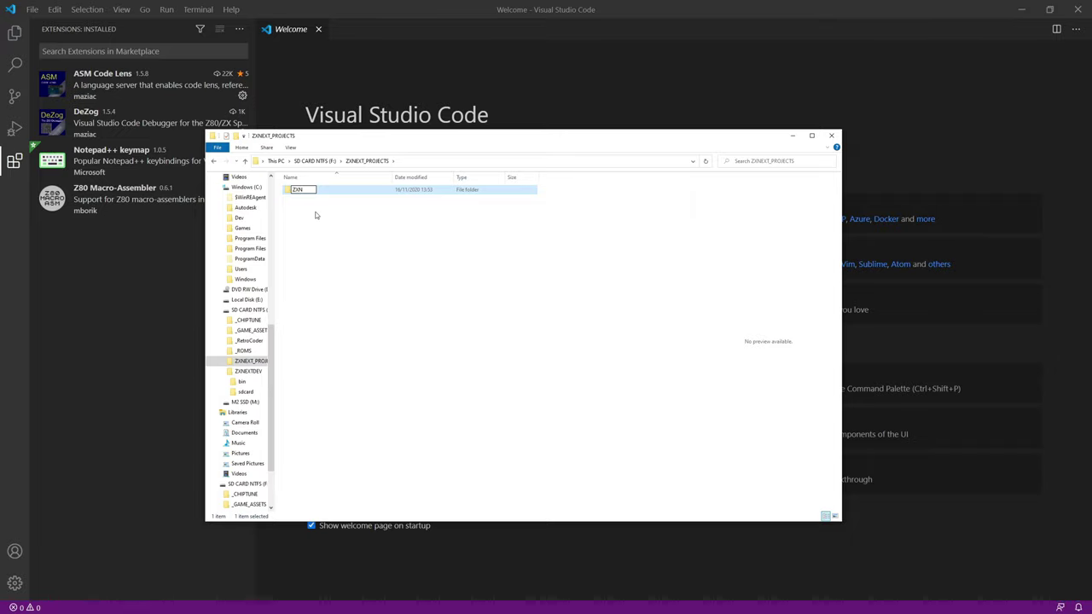
key("BackSpace")
key("BackSpace")
key("BackSpace")
type("Sprites101")
- Create a folder named src inside Sprites101, look into it and return to Sprites101
double_click(319, 192)
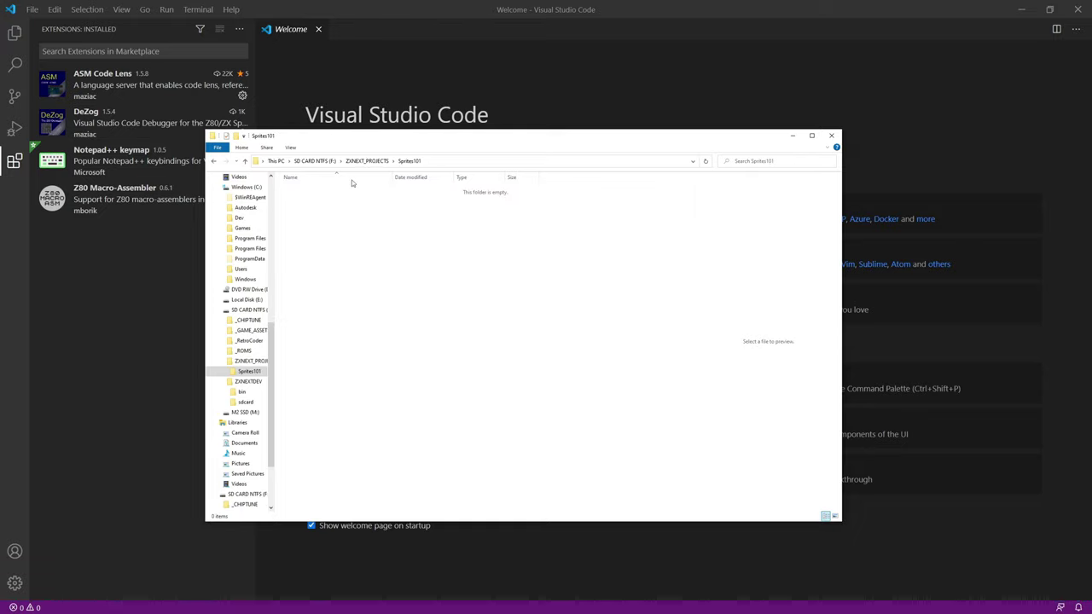
right_click(325, 220)
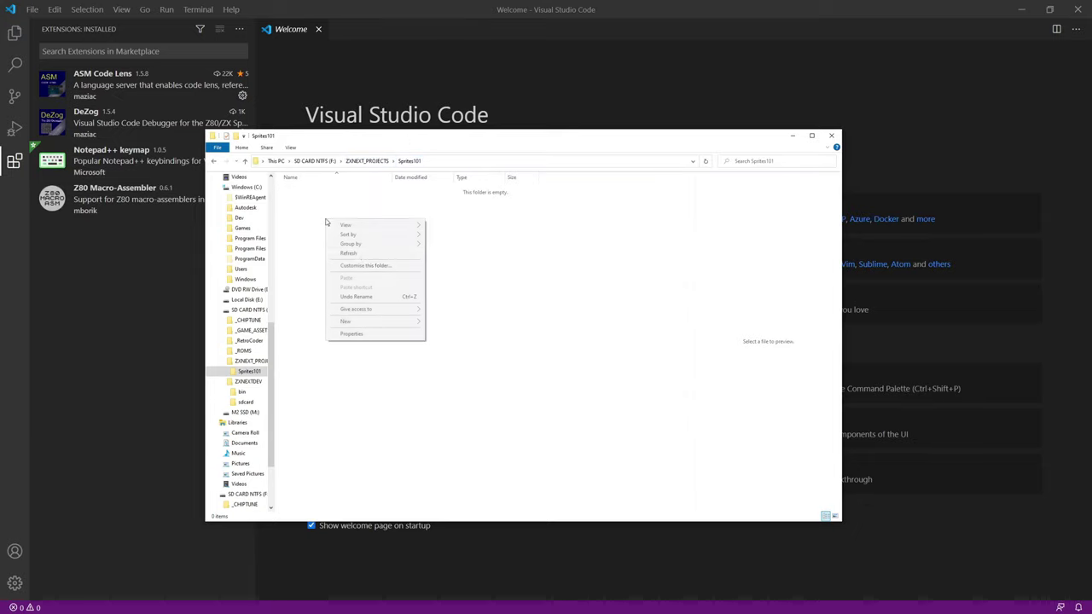
left_click(460, 205)
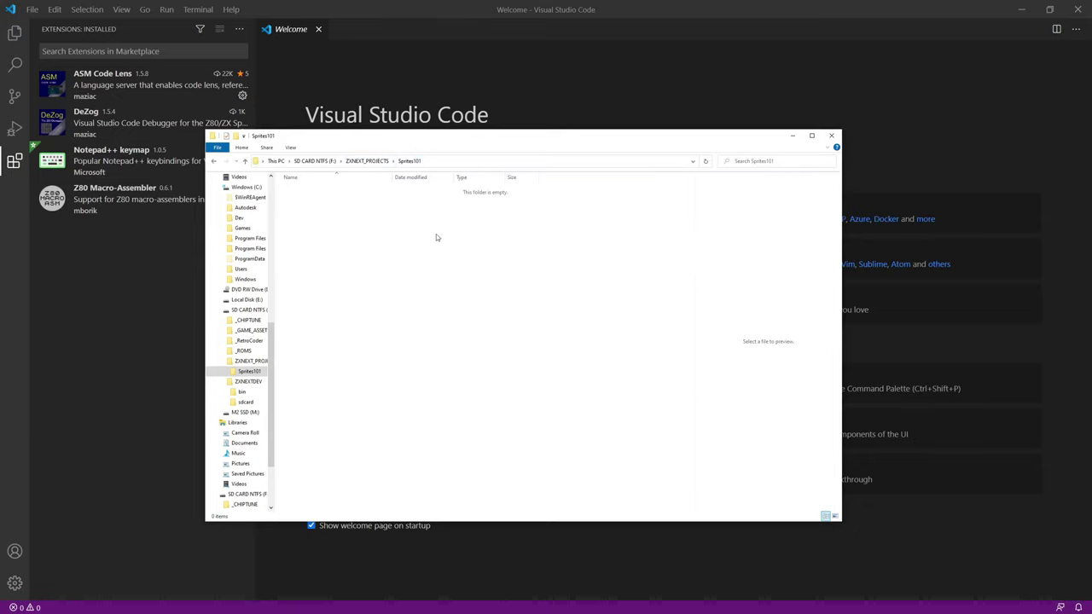
right_click(322, 229)
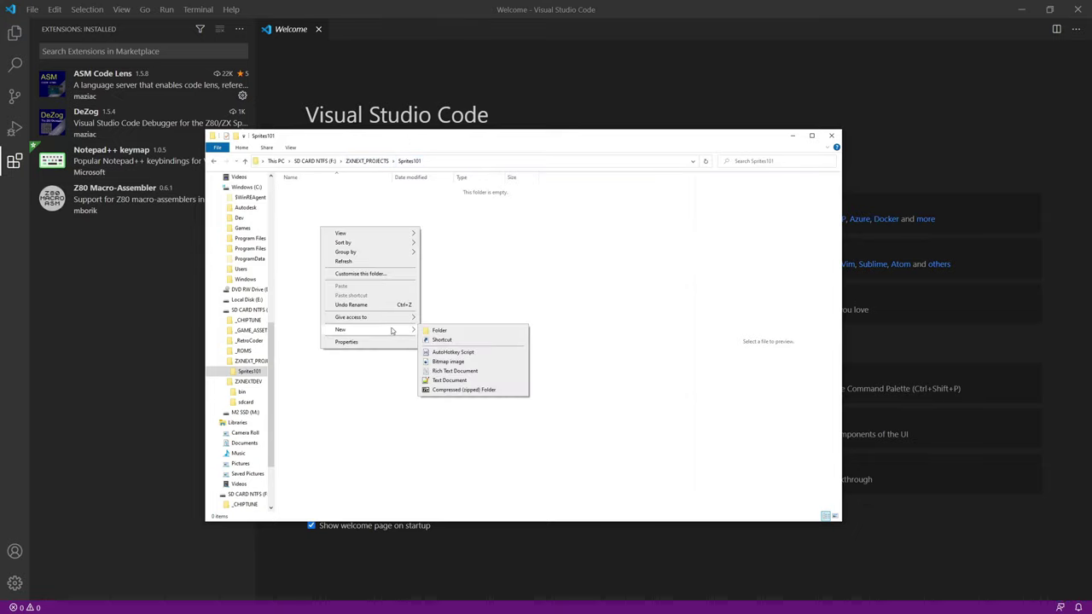
left_click(436, 330)
type("src")
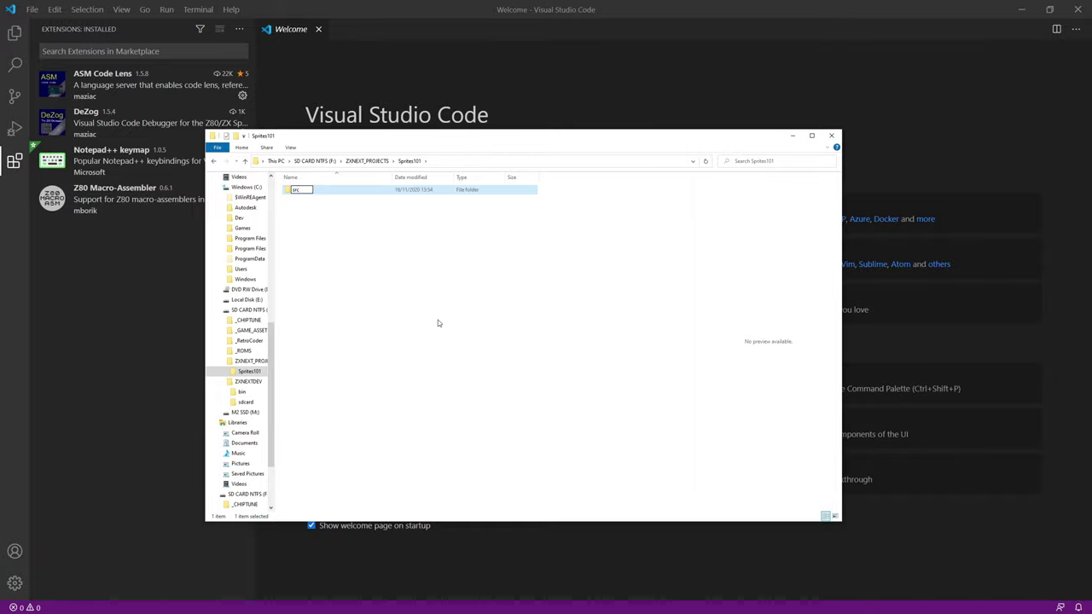
key("Return")
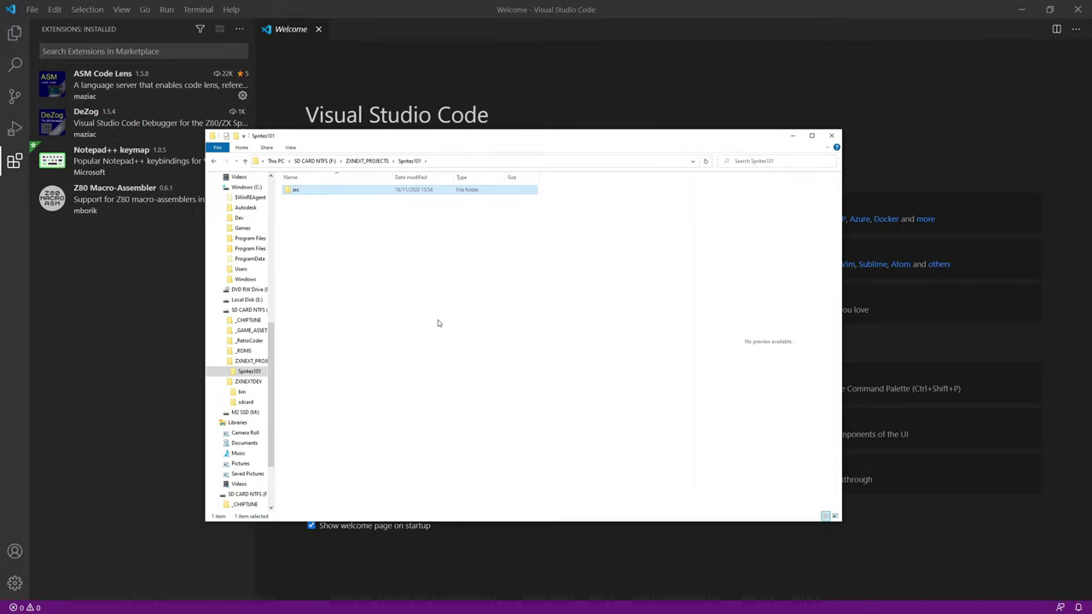
double_click(299, 195)
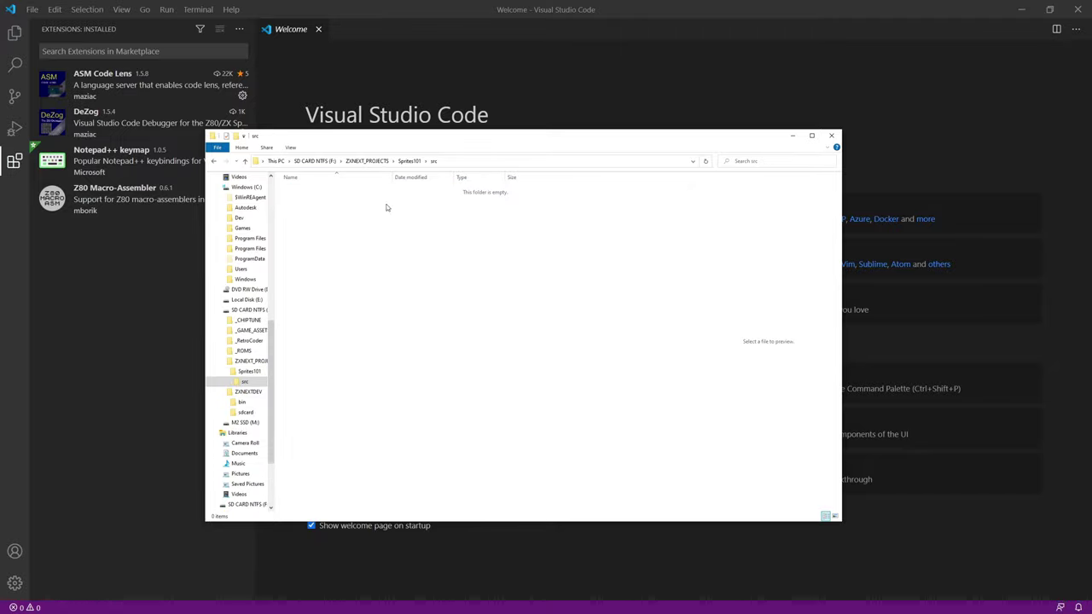
left_click(408, 162)
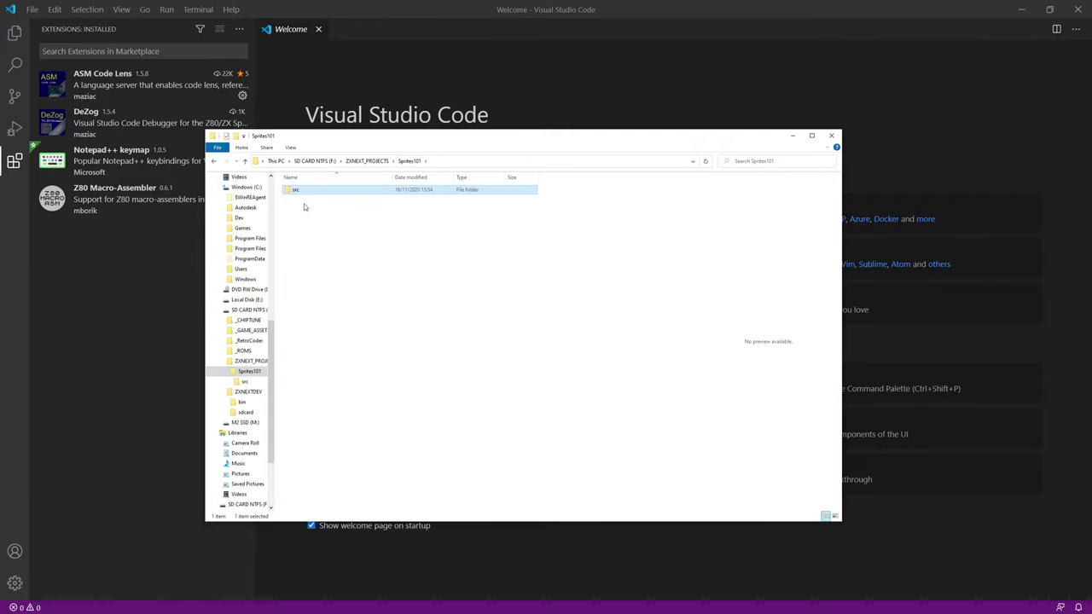
- Create a new text document in Sprites101, name it run.bat and accept the changed file extension
right_click(308, 231)
mouse_move(380, 335)
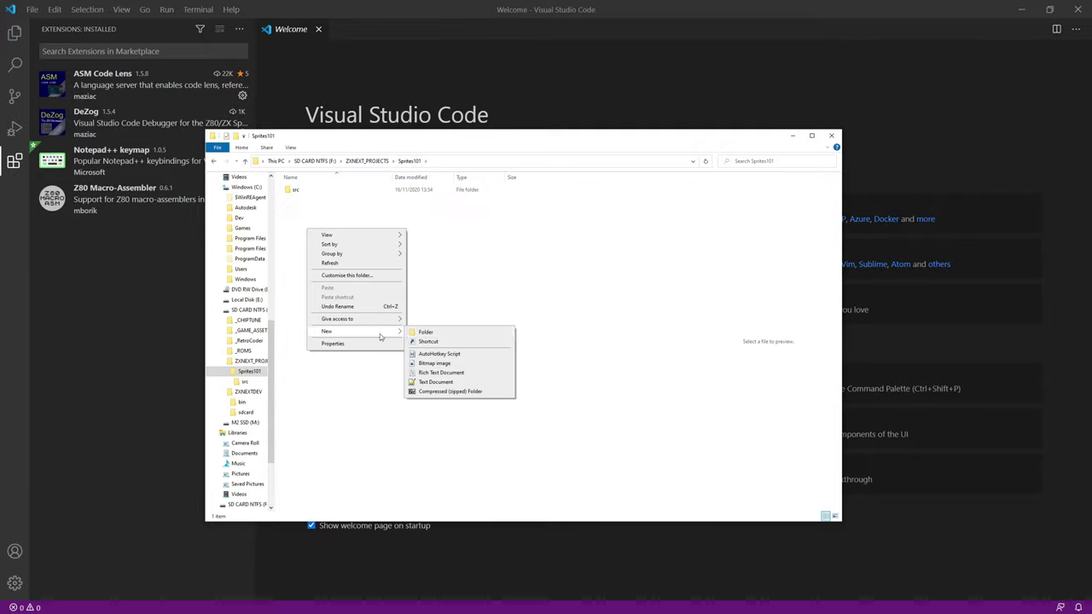
left_click(467, 256)
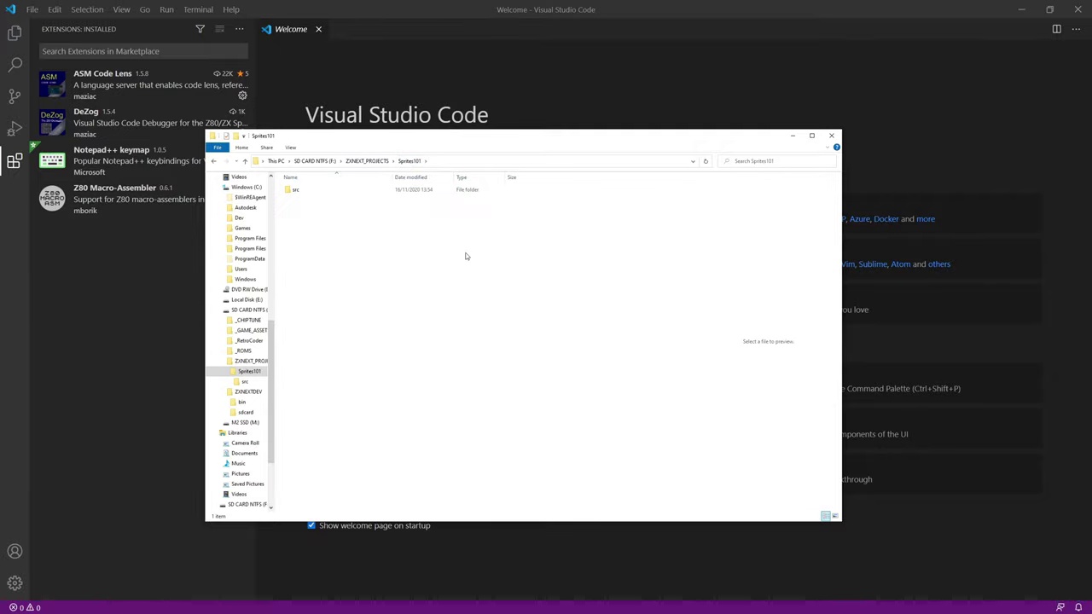
right_click(296, 200)
mouse_move(345, 302)
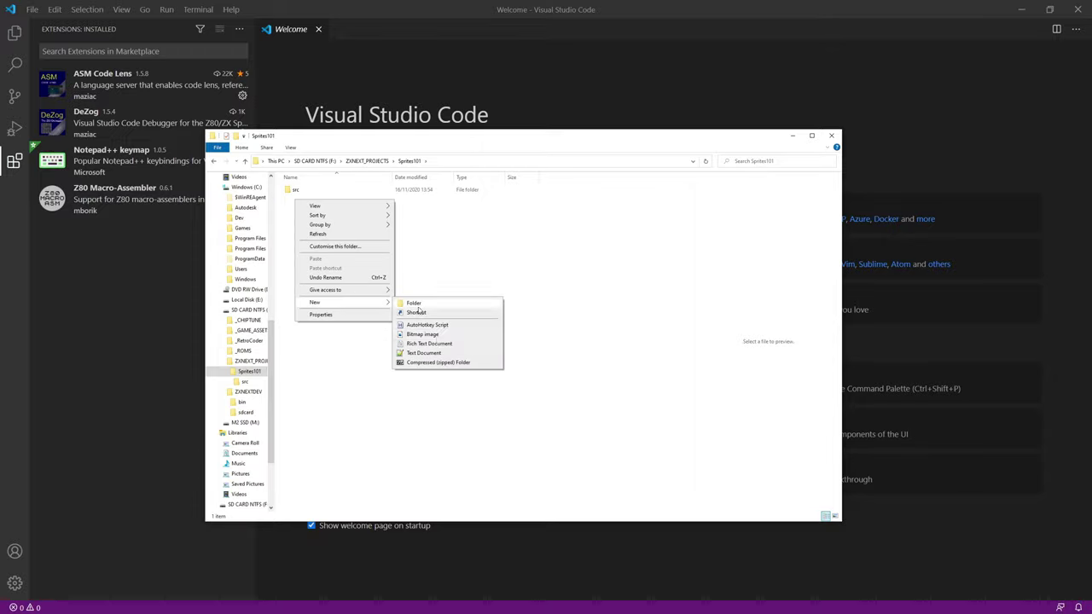
left_click(432, 351)
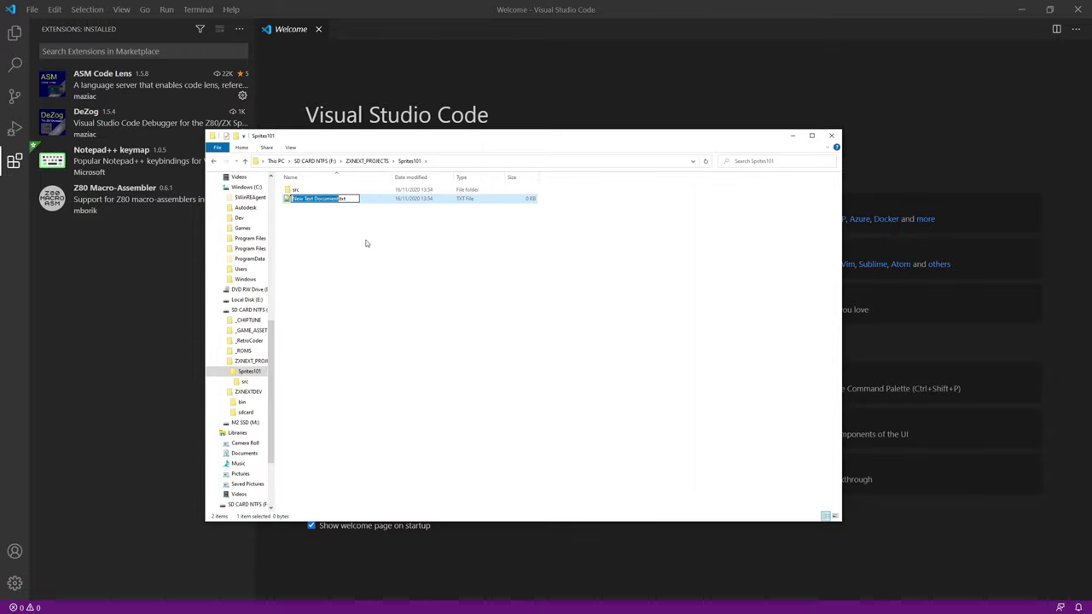
type("run")
key("Delete")
key("Delete")
key("Delete")
key("Delete")
type(".bat")
key("Return")
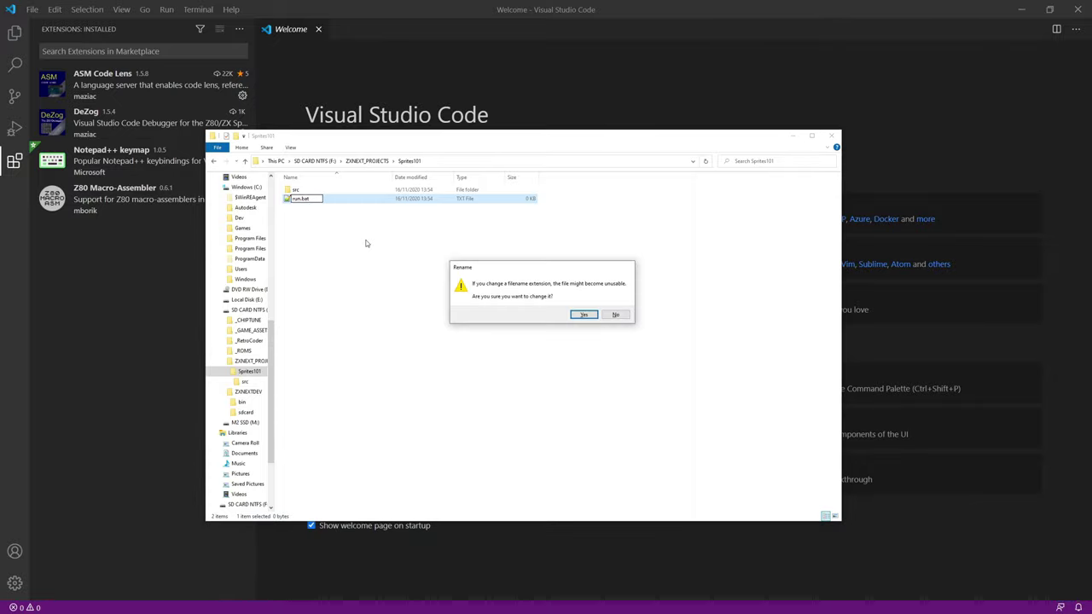
left_click(578, 315)
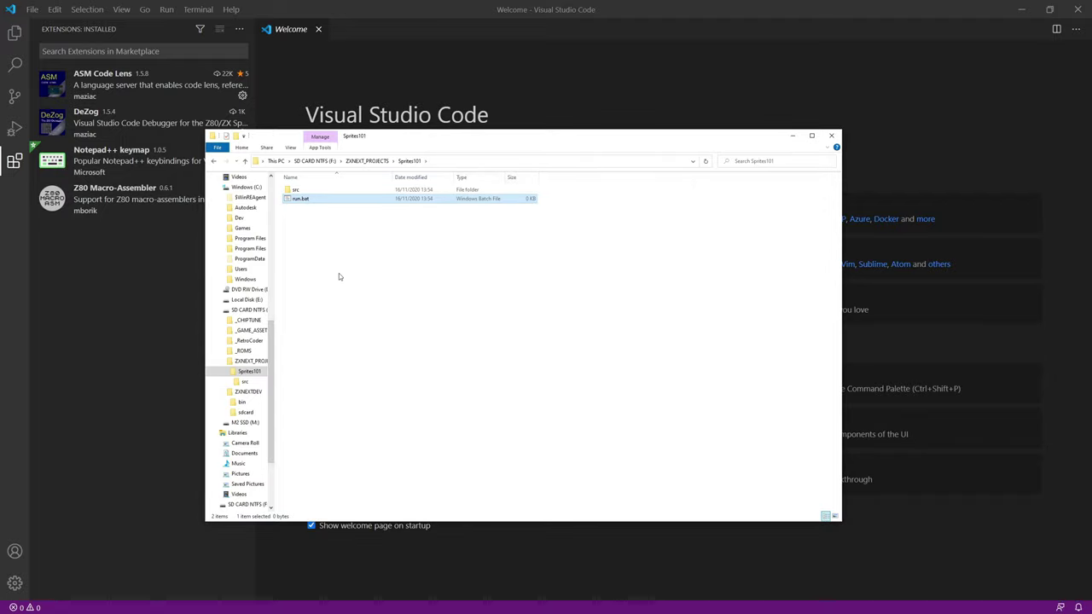
- Add another text document to Sprites101 named build.bat, replacing its .txt extension
right_click(298, 228)
mouse_move(365, 329)
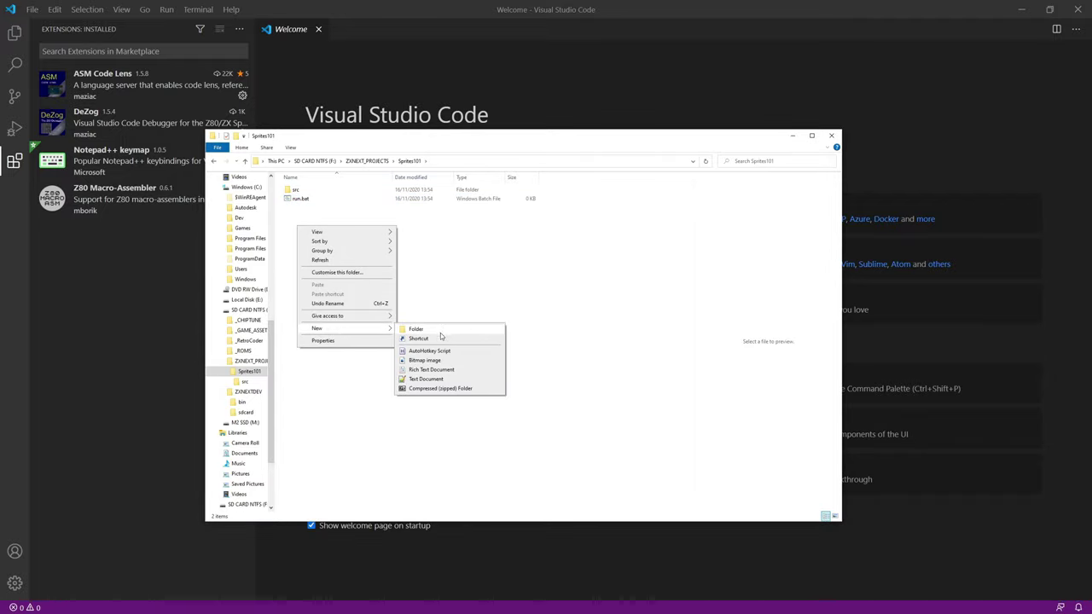
left_click(433, 378)
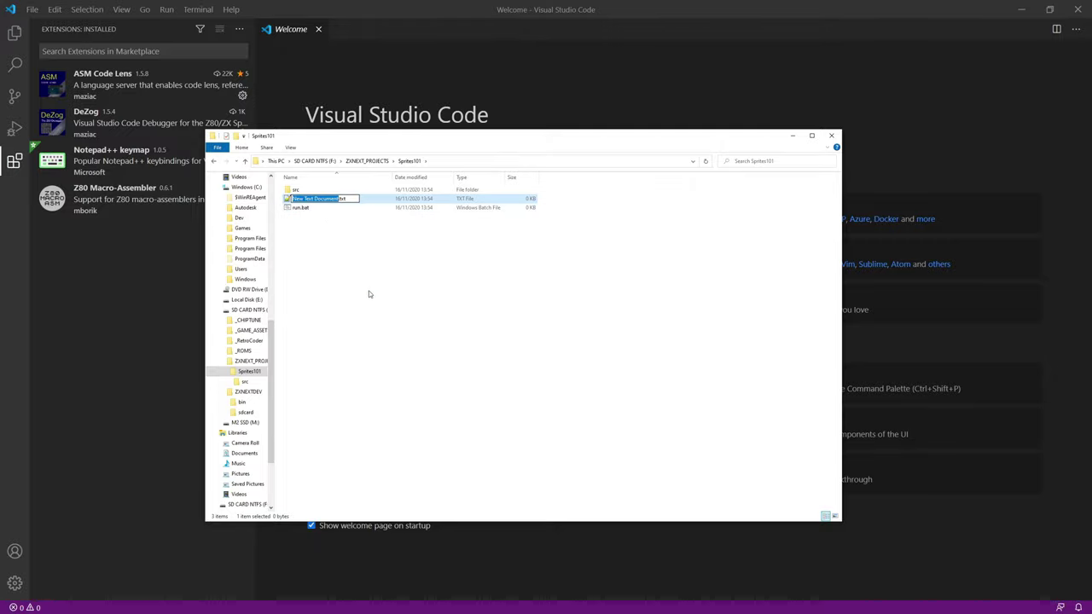
type("build.bat")
key("Delete")
key("Delete")
key("Delete")
key("Delete")
key("Return")
key("Return")
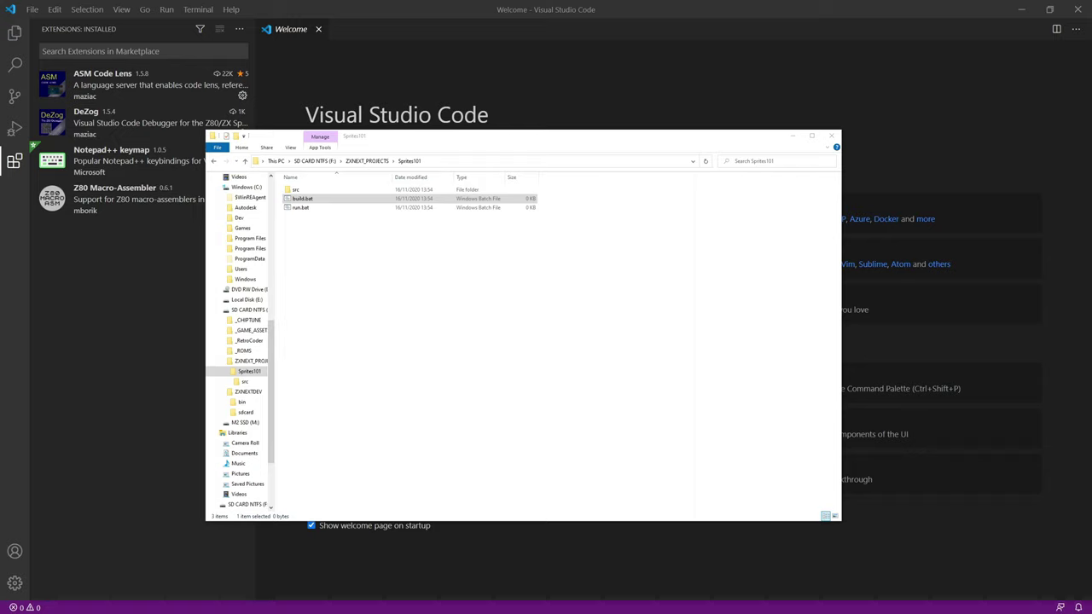
- Open build.bat for editing in Notepad, then shrink its window and place it over the lower part of the file list
left_click(303, 198)
right_click(303, 199)
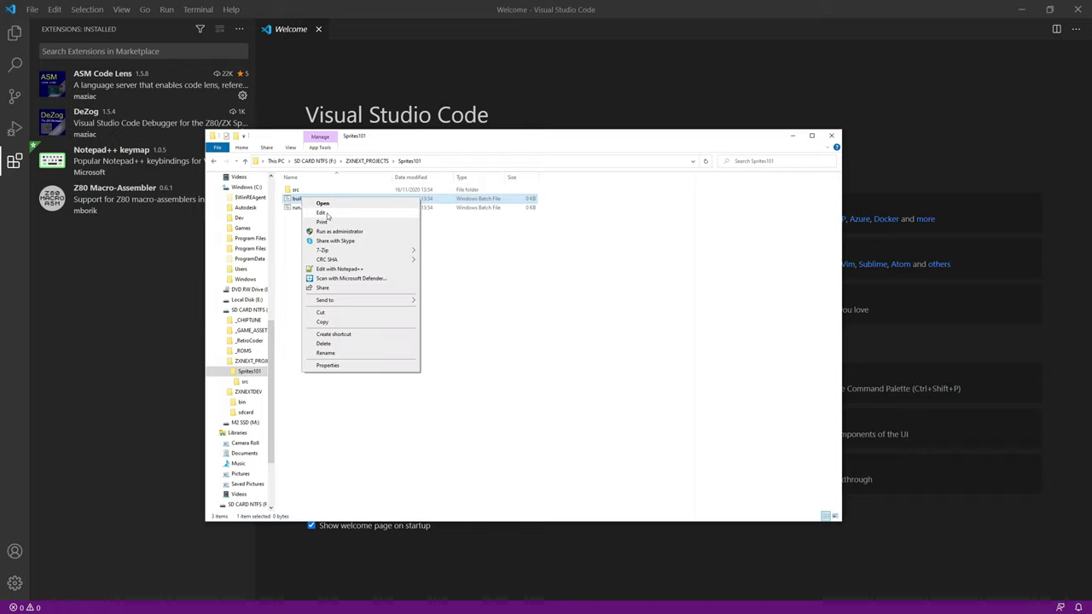
left_click(322, 214)
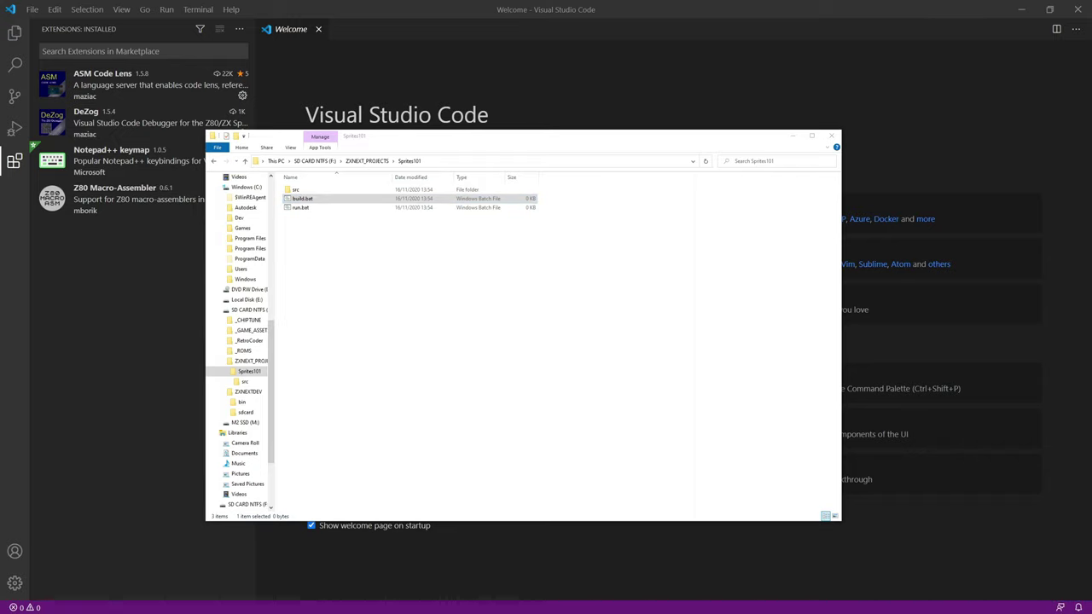
left_click_drag(952, 146, 518, 151)
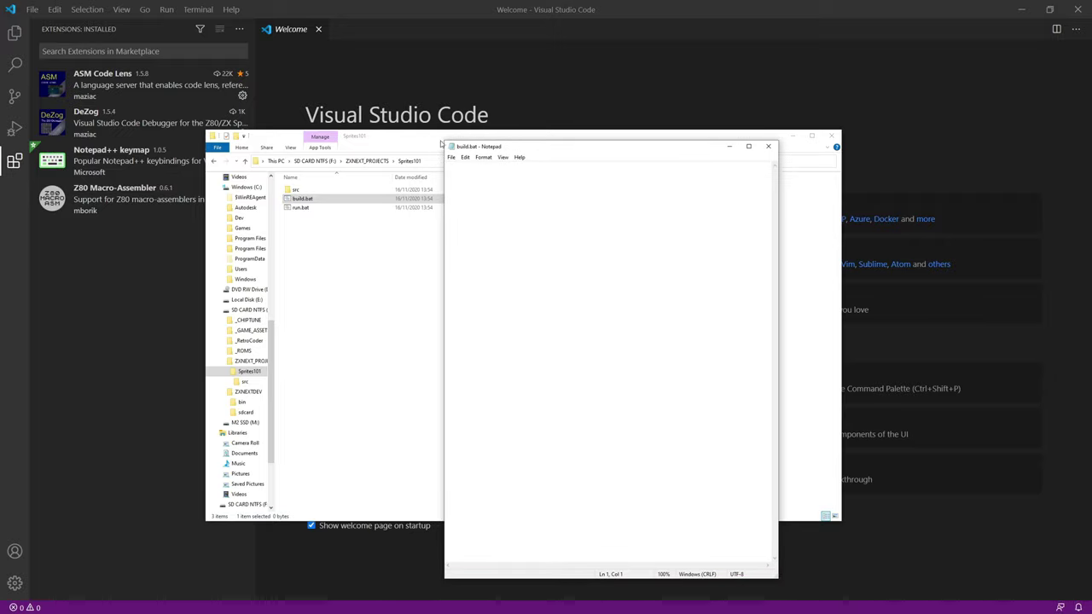
left_click_drag(441, 143, 308, 312)
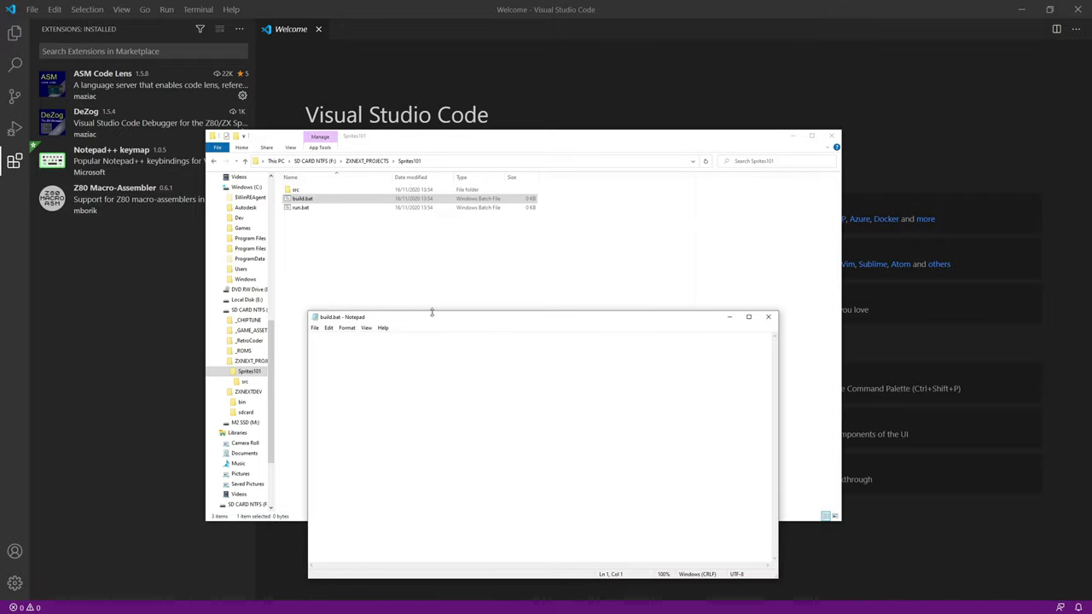
left_click_drag(433, 320, 453, 244)
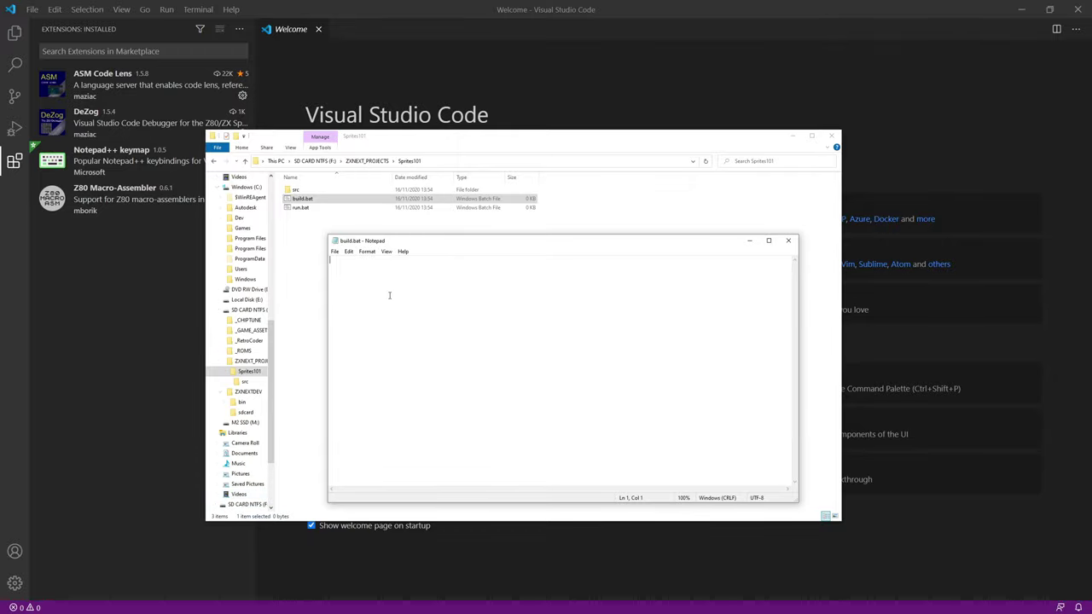
- Copy the full path of the ZXNEXTDEV\bin folder and move the folder window clear of the Notepad window
left_click(244, 412)
left_click(241, 401)
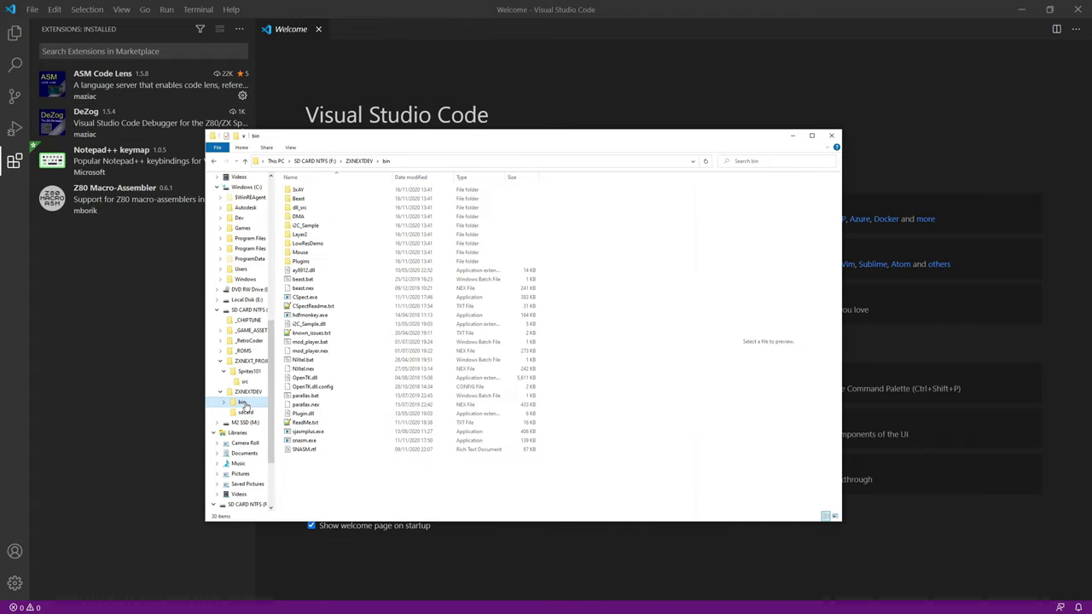
left_click(411, 163)
key("ctrl+c")
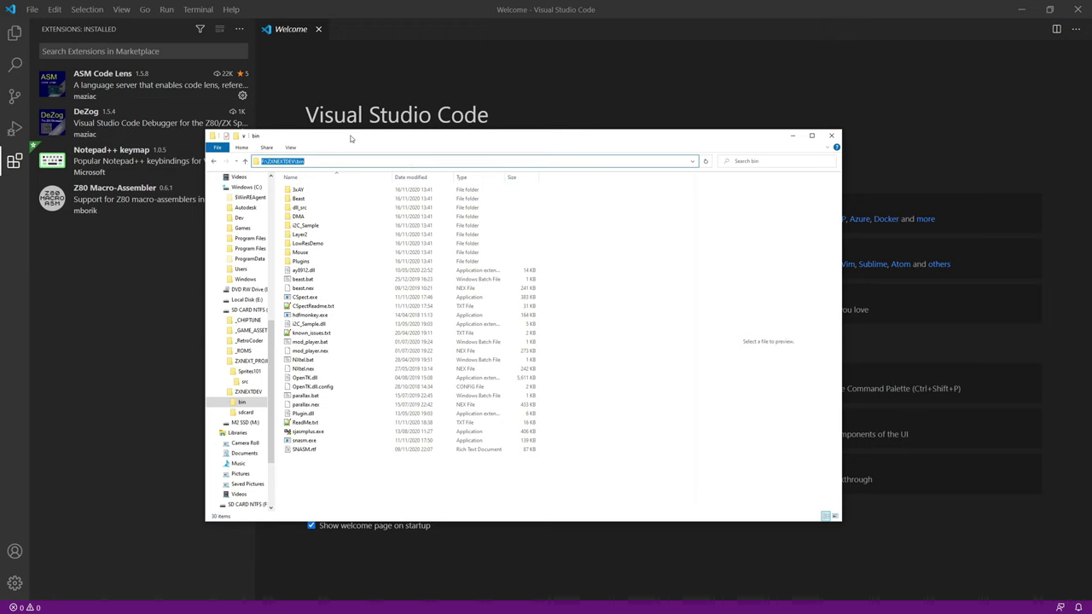
left_click_drag(349, 138, 236, 57)
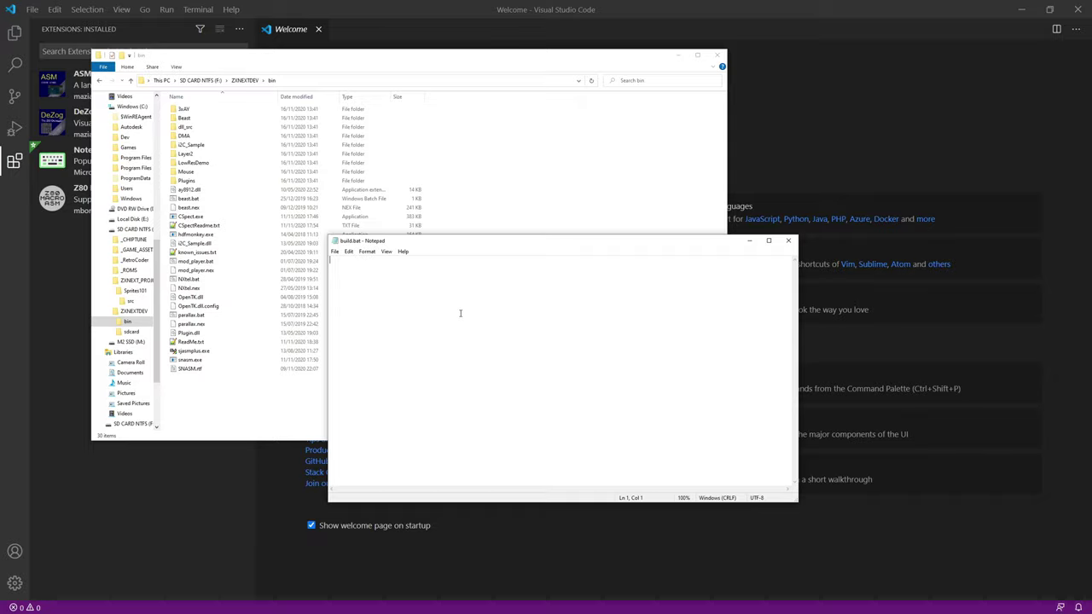
- Enter the command F:\ZXNEXTDEV\bin\sjasmplus in build.bat, using the copied path and leaving off the .exe extension
key("ctrl+v")
type("\\sjasmplus.exe")
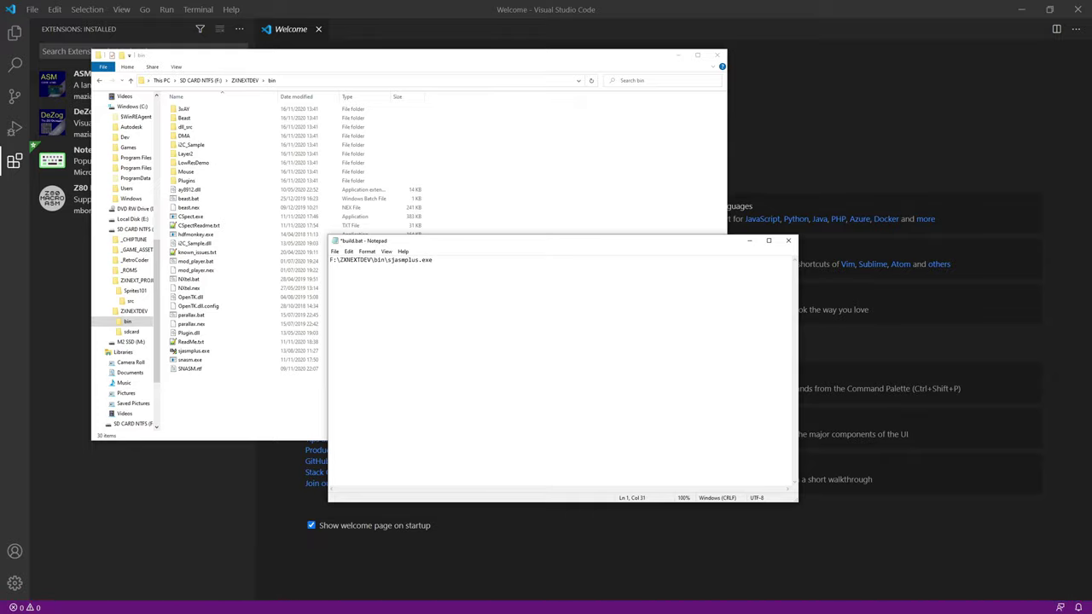
key("BackSpace")
key("BackSpace")
key("BackSpace")
key("BackSpace")
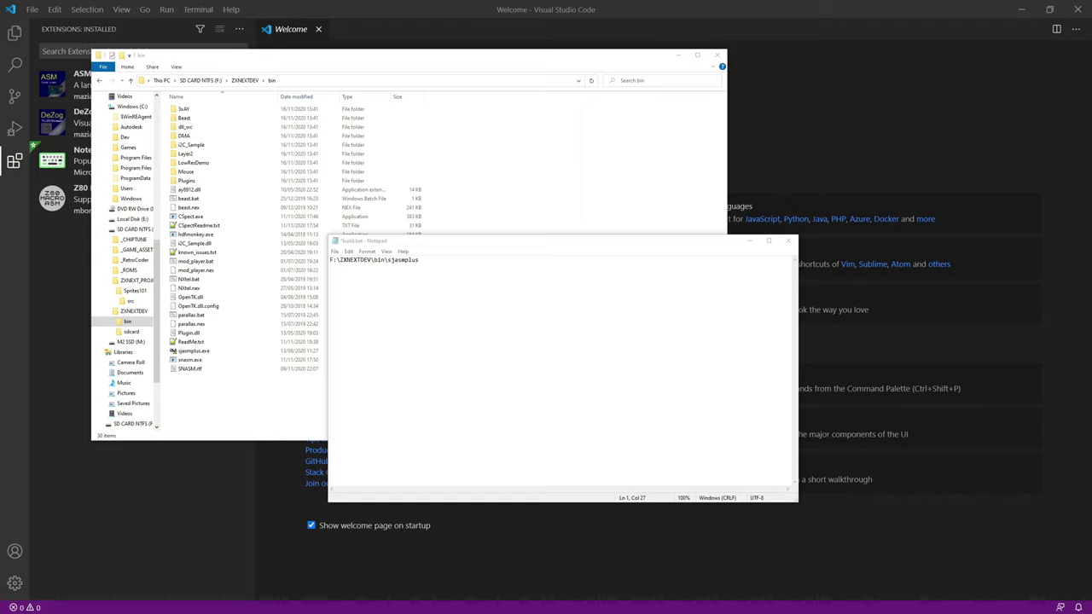
- Examine the entries of the user's Path environment variable in the system properties, then close the dialogs
left_click_drag(1073, 90, 506, 267)
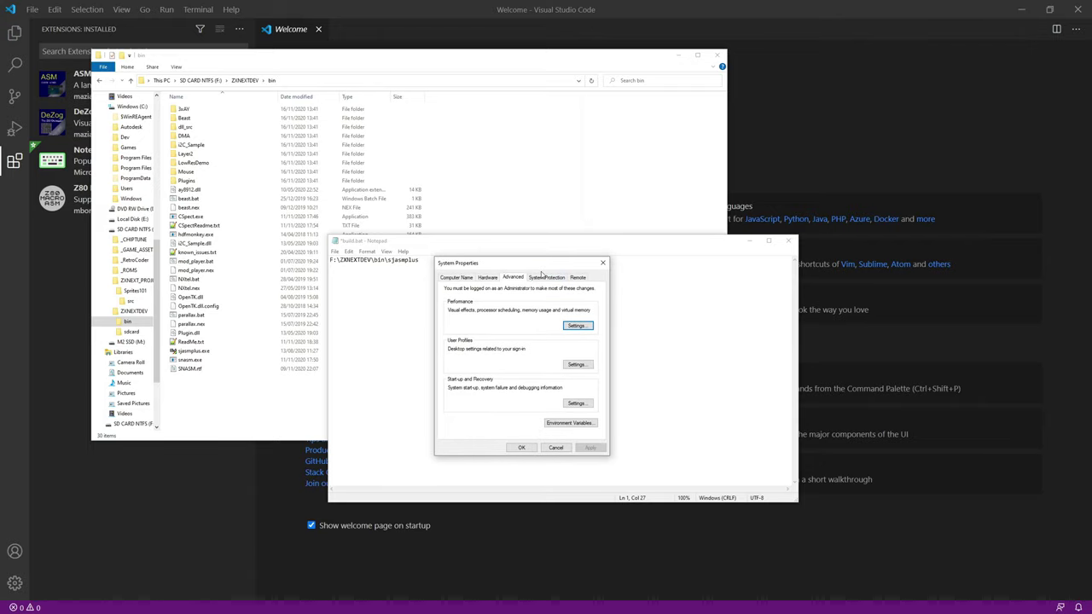
left_click(579, 425)
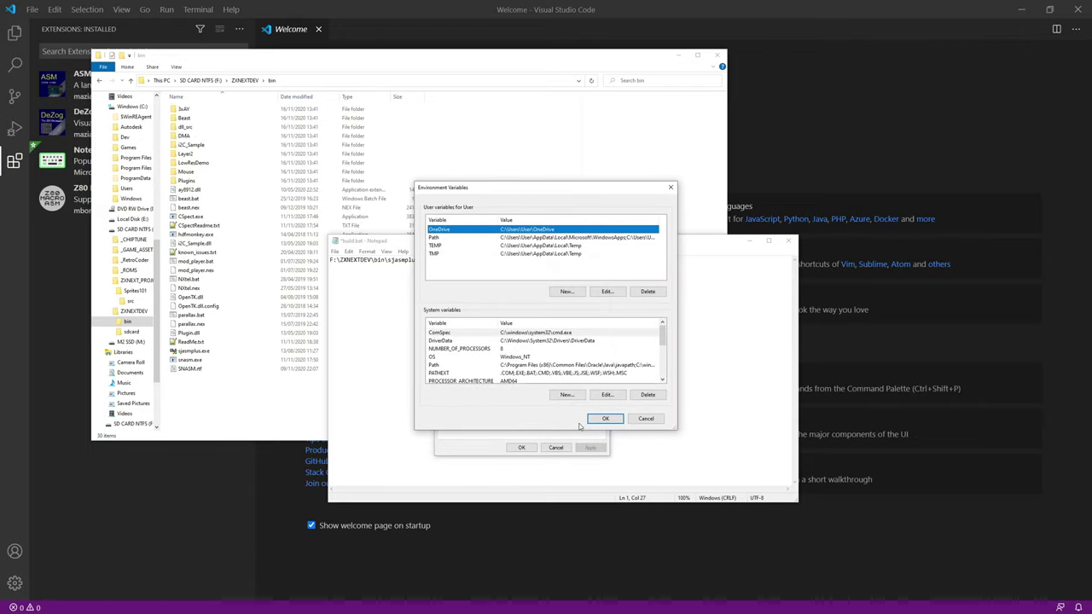
left_click(436, 238)
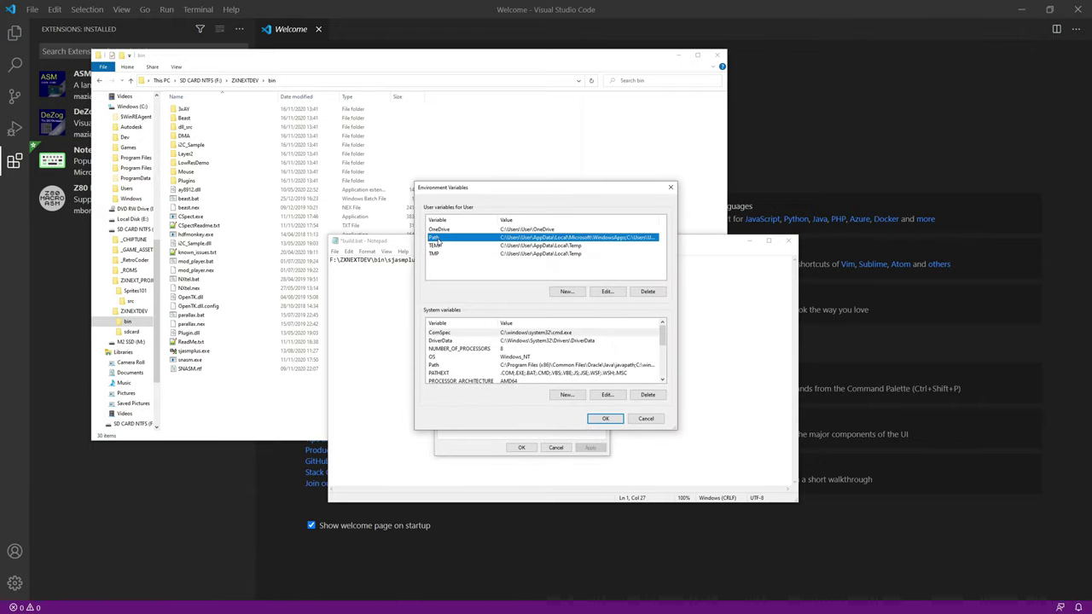
double_click(438, 240)
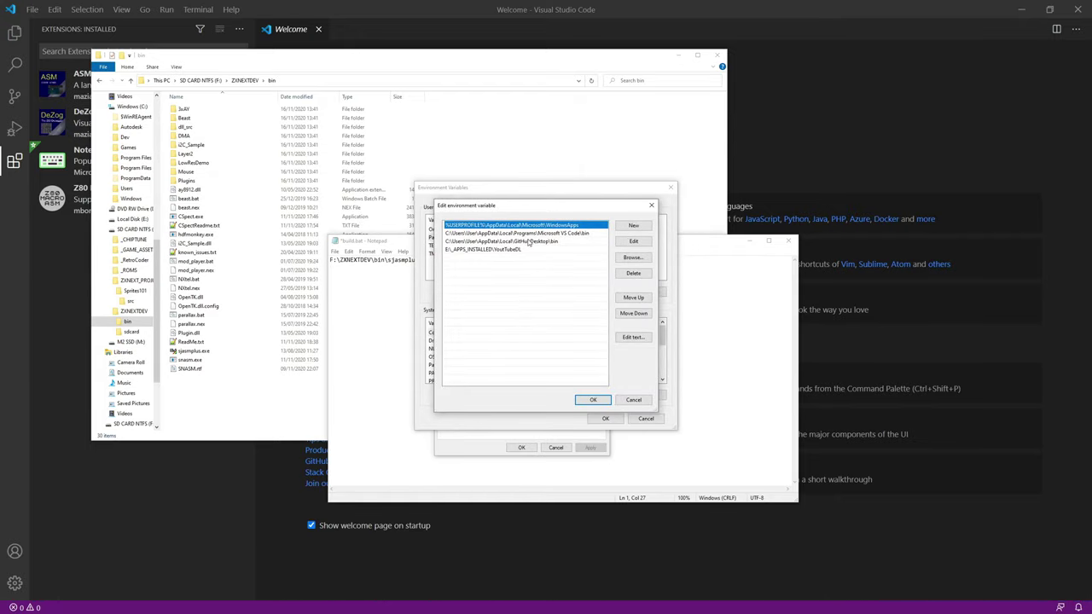
left_click(565, 241)
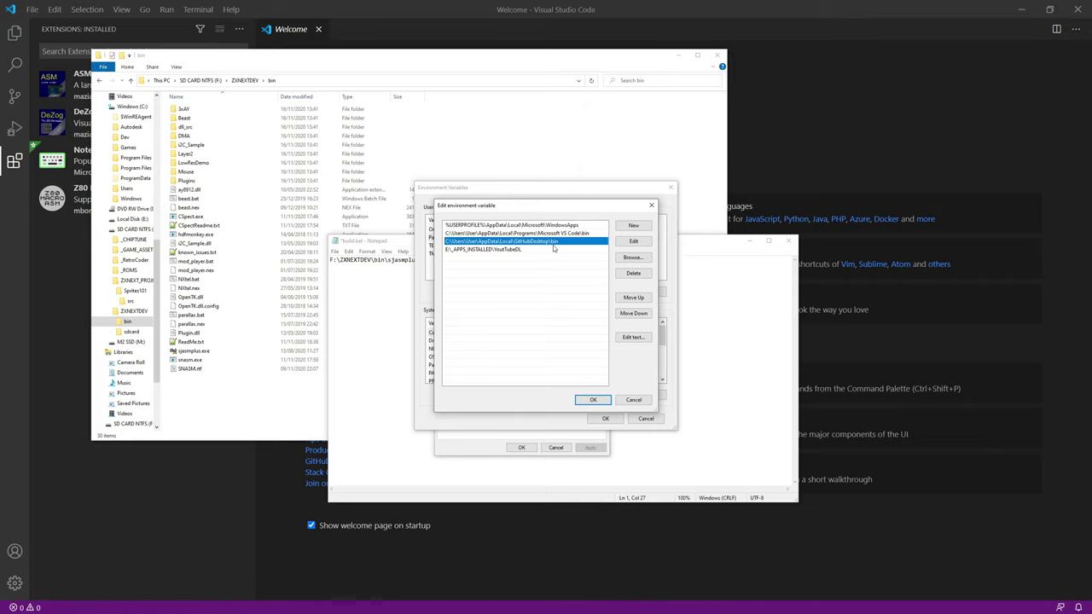
left_click(555, 233)
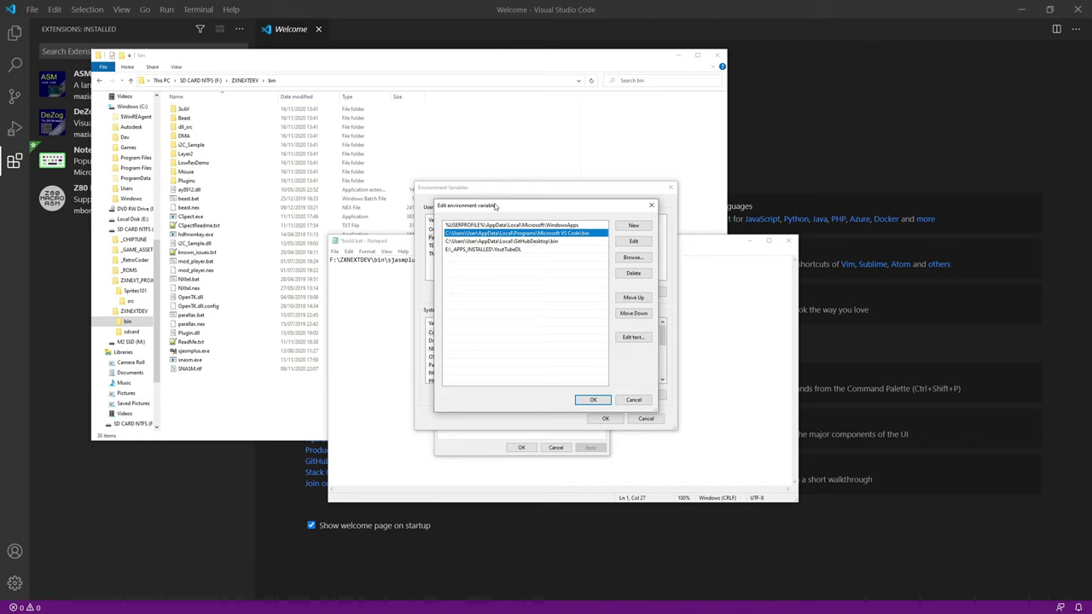
left_click_drag(495, 205, 558, 269)
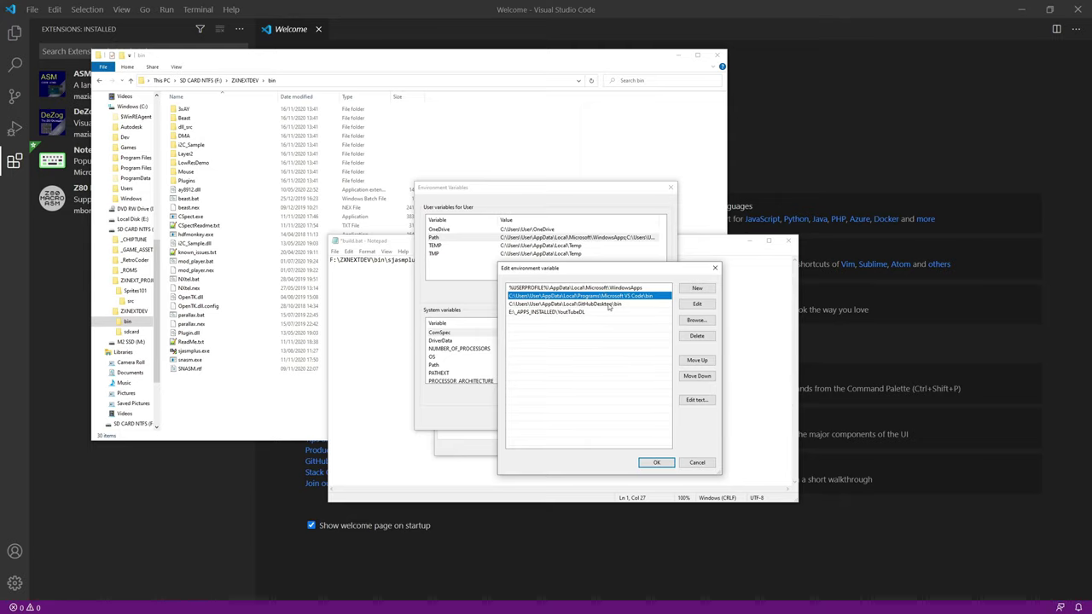
left_click(653, 465)
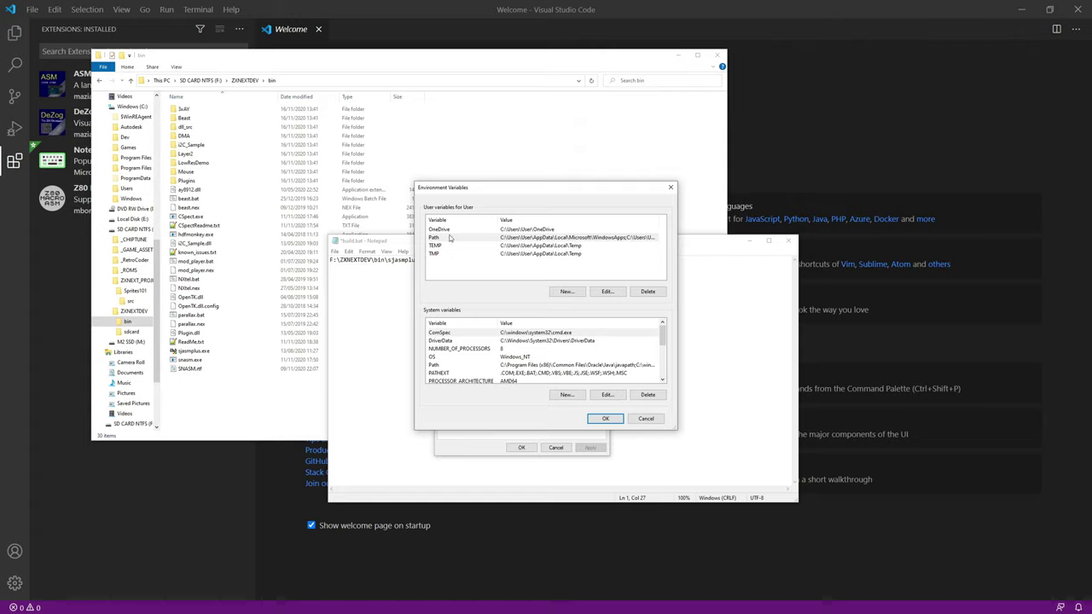
double_click(505, 240)
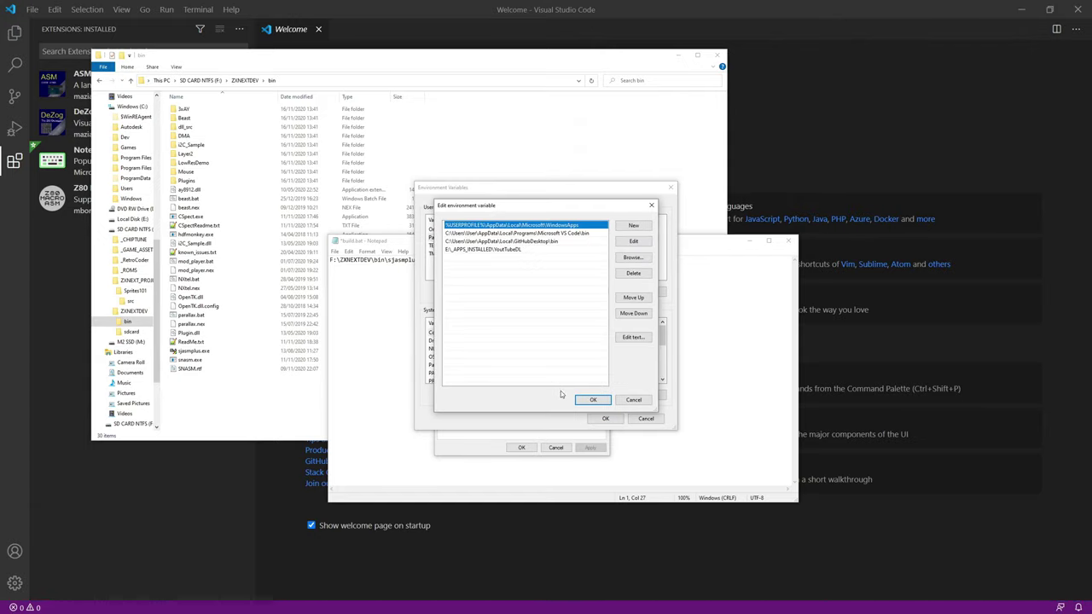
left_click(589, 401)
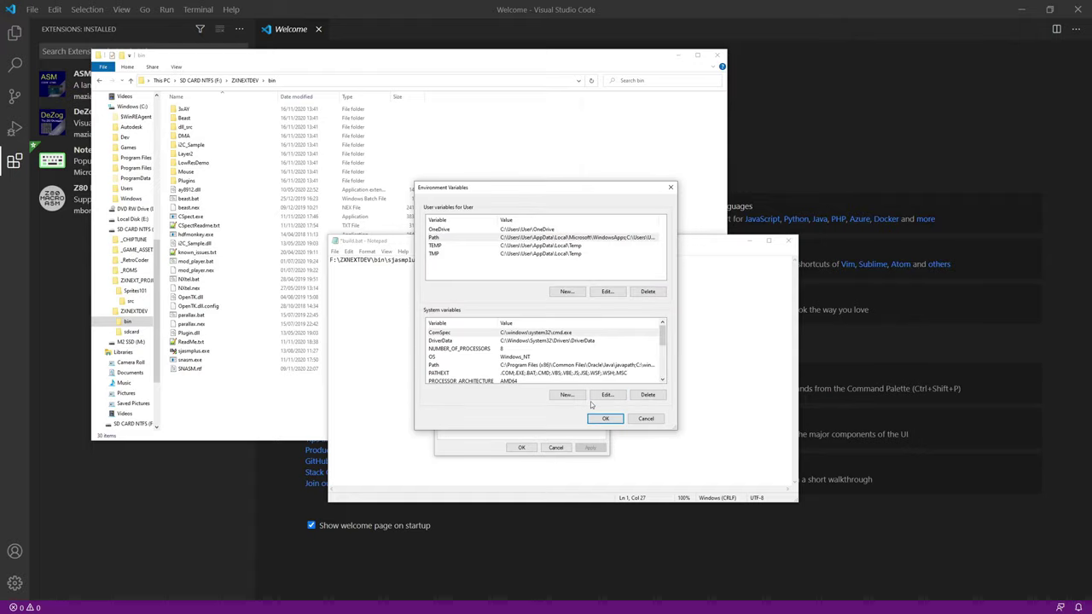
left_click(605, 418)
left_click(523, 448)
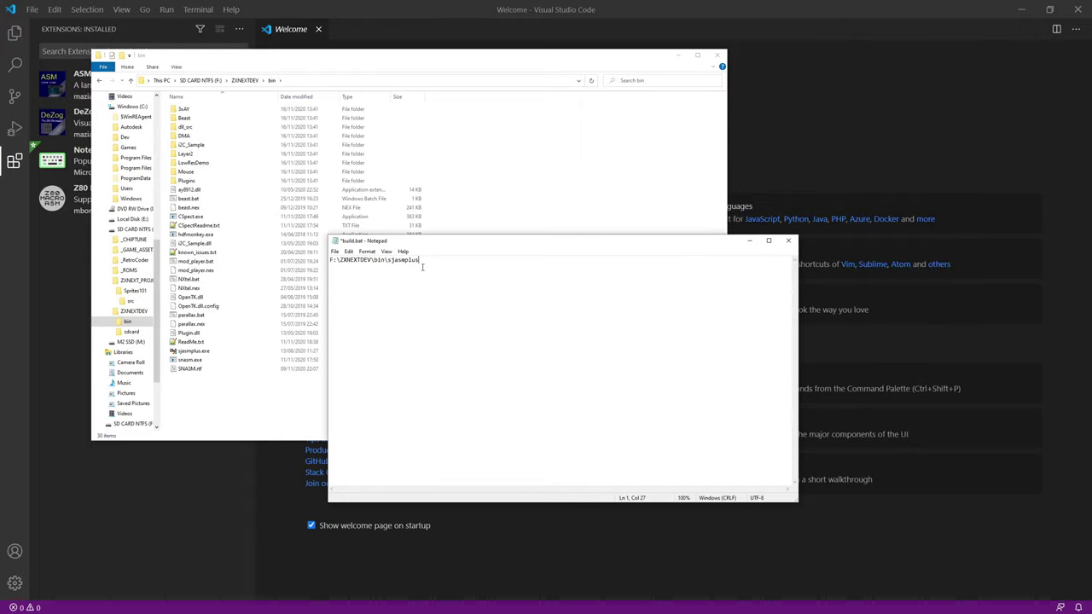
- Extend the sjasmplus command in build.bat with src/main.asm --zxnext=cspect --list=main.list and save the file
key("shift+Home")
left_click(458, 263)
type("src/main.asm")
type("--zxnext=cspect")
type("--list=main.list")
left_click_drag(576, 260, 520, 261)
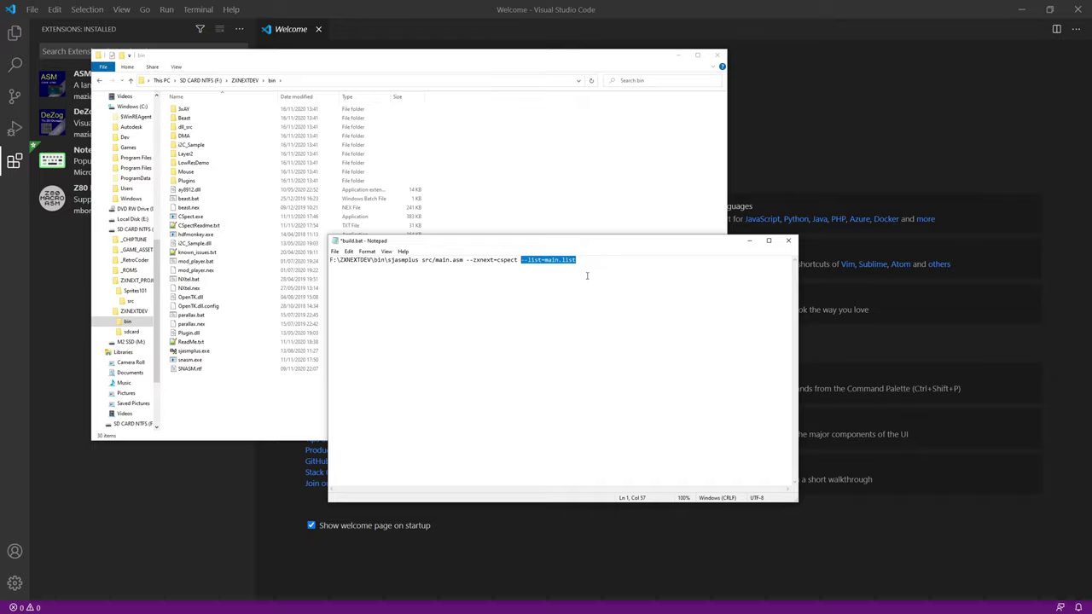
left_click(563, 272)
left_click_drag(580, 260, 520, 259)
left_click(597, 260)
key("ctrl+s")
- Zoom the build.bat text to 180%, resize the Notepad window to fit the whole command, and close it
scroll(581, 262, "up", 7)
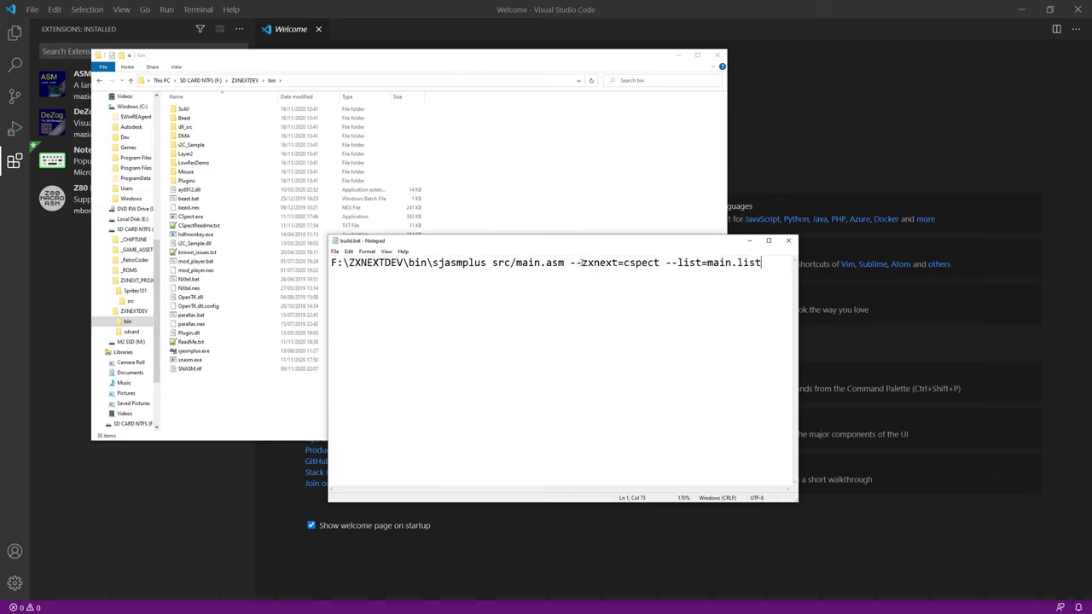
scroll(582, 263, "up", 1)
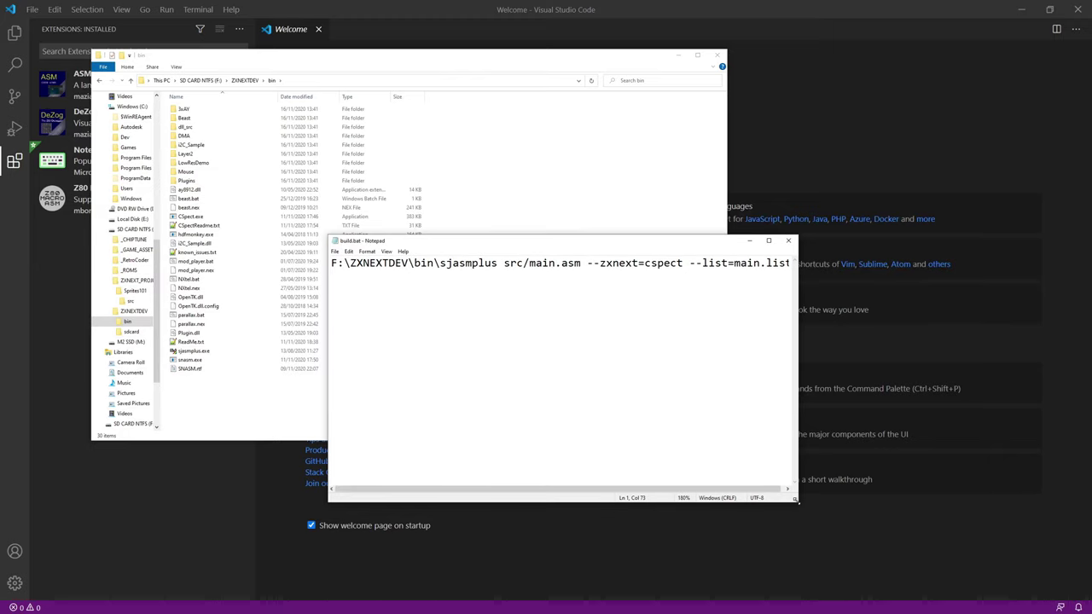
left_click_drag(797, 501, 840, 382)
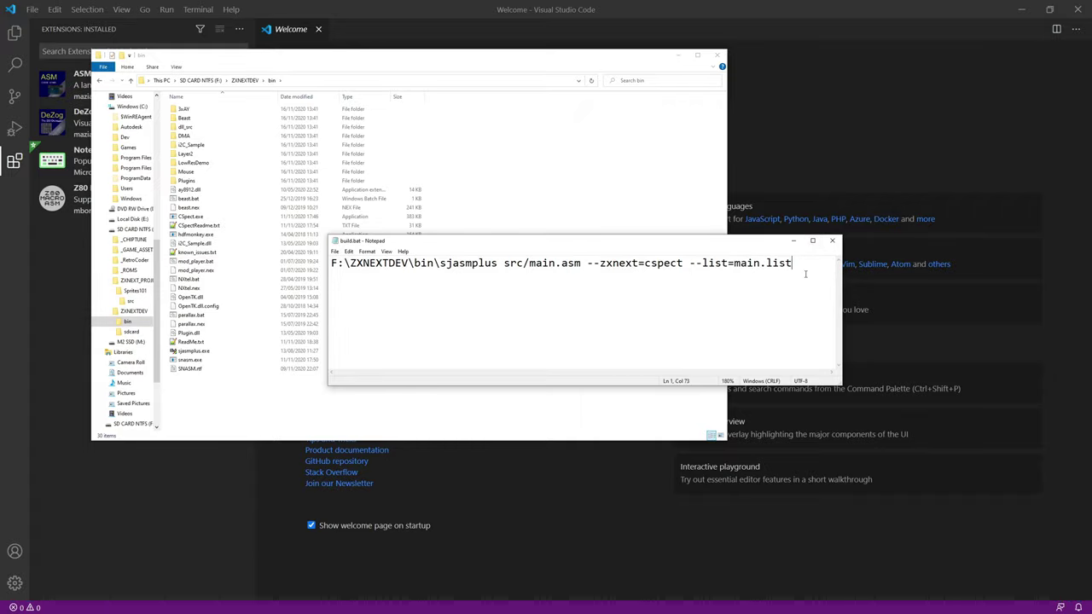
left_click(832, 241)
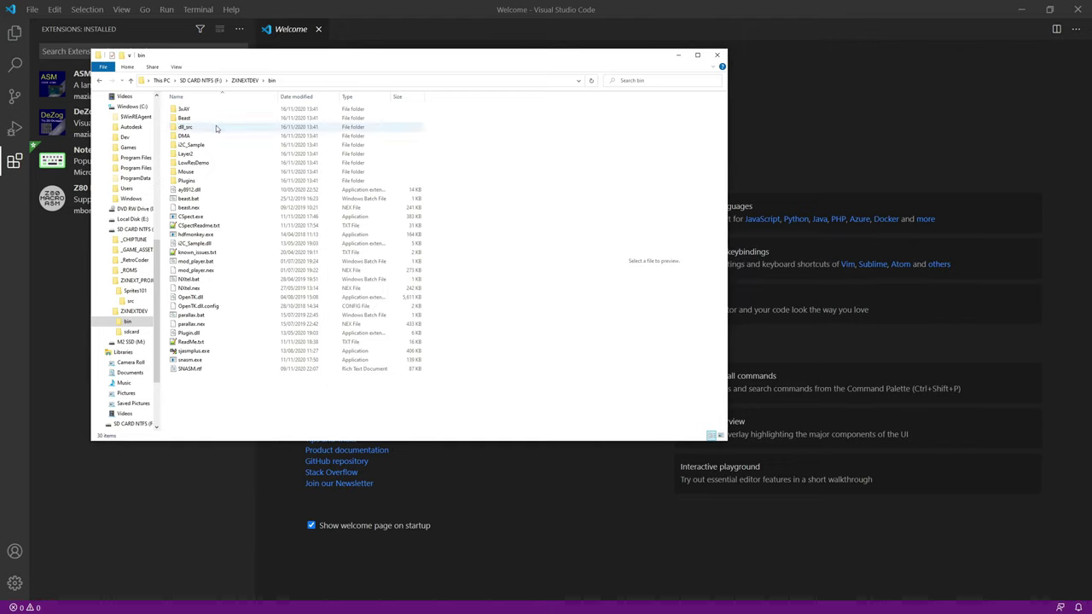
- Go to the Sprites101 folder in ZXNEXT_PROJECTS and open run.bat for editing in Notepad
left_click(200, 80)
double_click(199, 145)
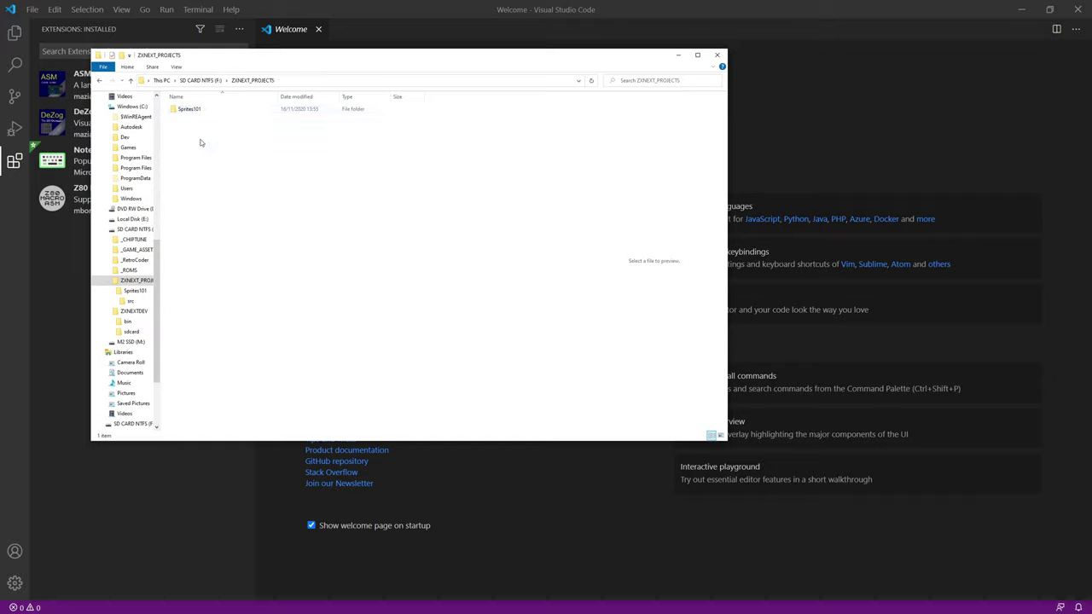
double_click(198, 110)
left_click(197, 119)
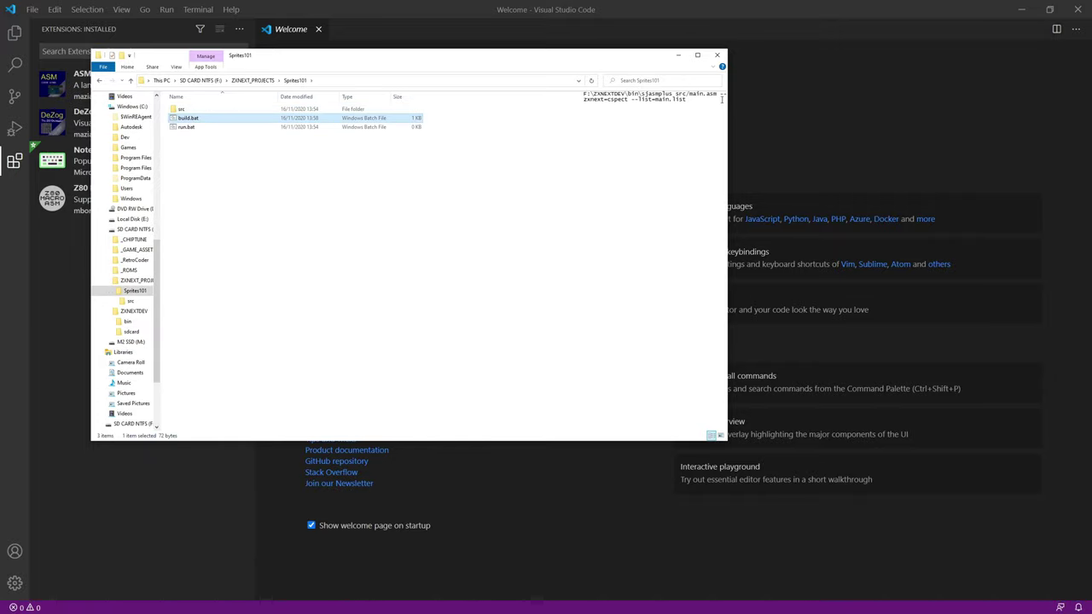
left_click(186, 127)
right_click(183, 127)
left_click(208, 143)
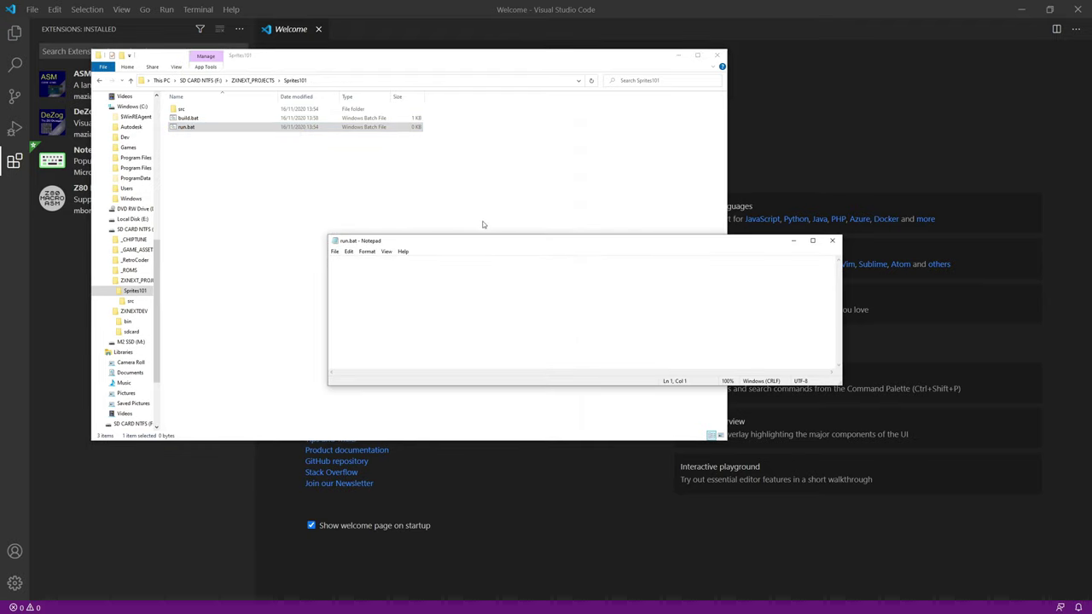
- Enter call build.bat in run.bat, followed after a blank line by an if not errorlevel 1 block in parentheses
left_click(490, 276)
type("call build")
type(".bat")
type("if not error")
type("level")
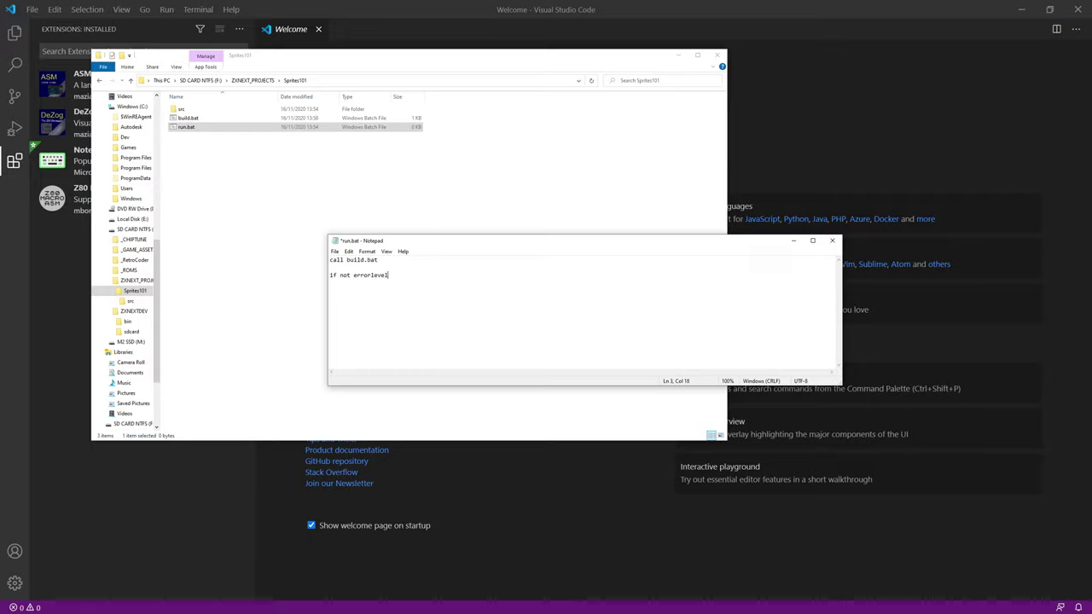
type(" 1 ")
type("(   ")
type(")")
left_click_drag(331, 259, 379, 259)
left_click(402, 276)
- Add the indented command F:\ZXNEXTDEV\bin\hdfmonkey put inside the errorlevel block of run.bat
key("Down")
key("Delete")
key("Tab")
type("F:\\ZXNEXTDEV\\bin")
type("\\hdfmnkey")
key("BackSpace")
key("BackSpace")
key("BackSpace")
key("BackSpace")
type("onkey.exe")
key("BackSpace")
key("BackSpace")
key("BackSpace")
type("put")
- Move the Notepad window aside and copy the full path of the ZXNEXTDEV\sdcard folder
left_click_drag(505, 245, 777, 253)
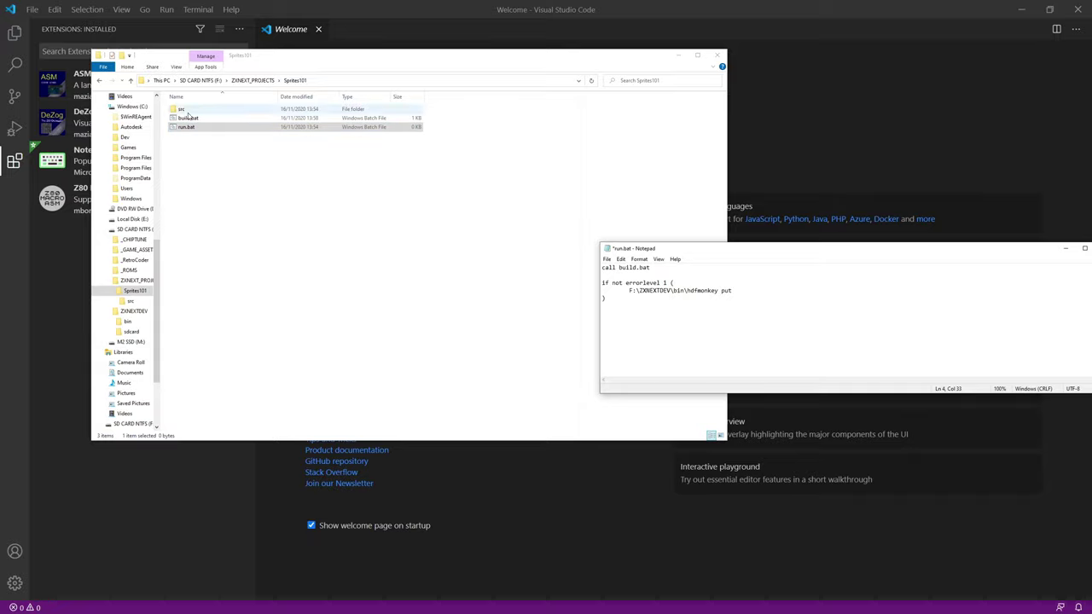
left_click(211, 80)
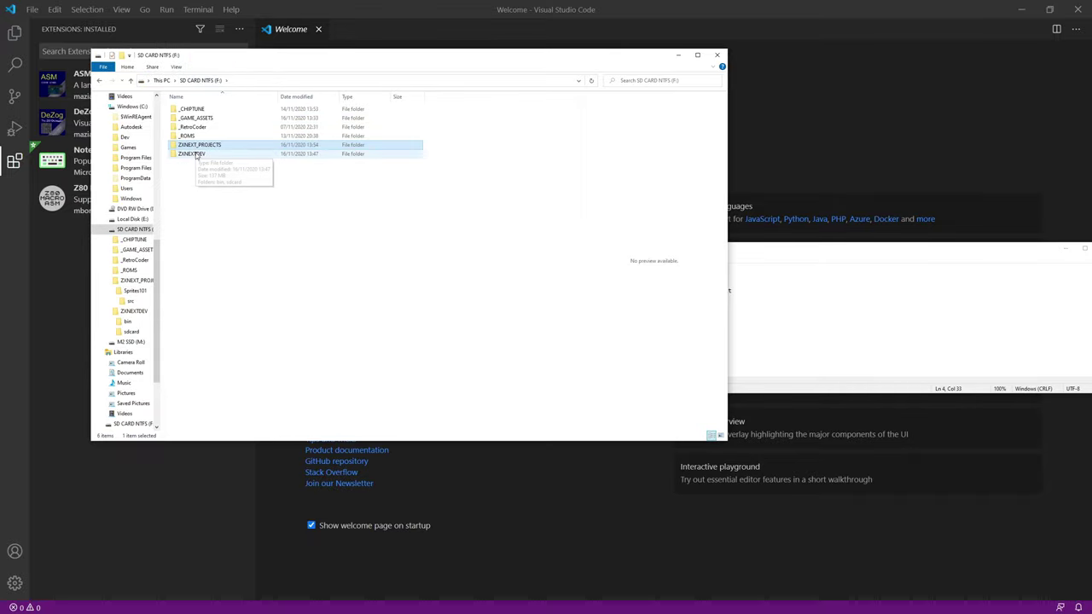
double_click(190, 156)
double_click(187, 119)
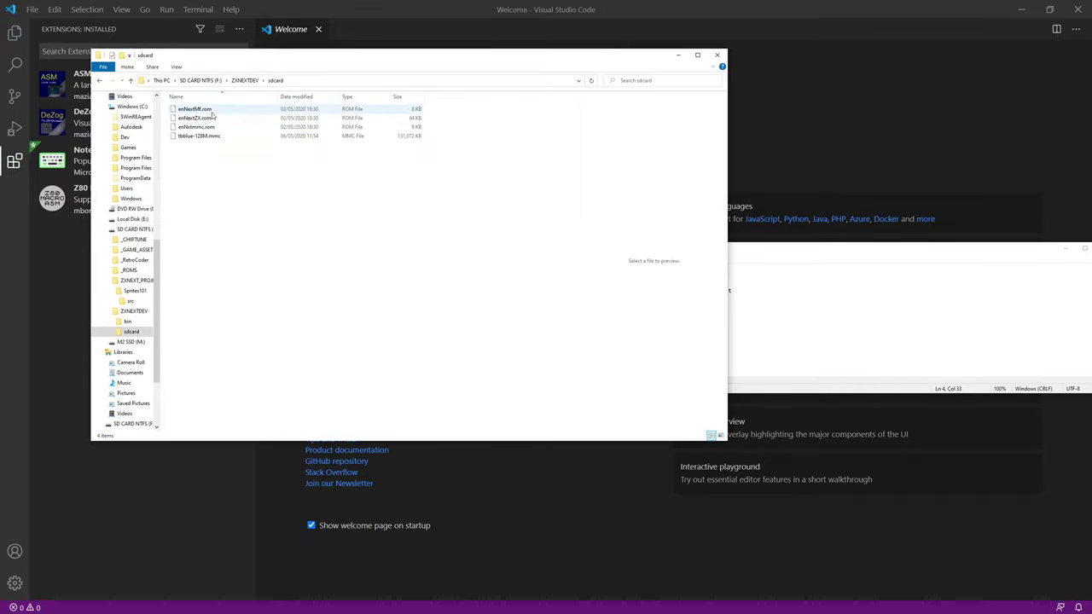
left_click(201, 138)
left_click(305, 82)
key("ctrl+c")
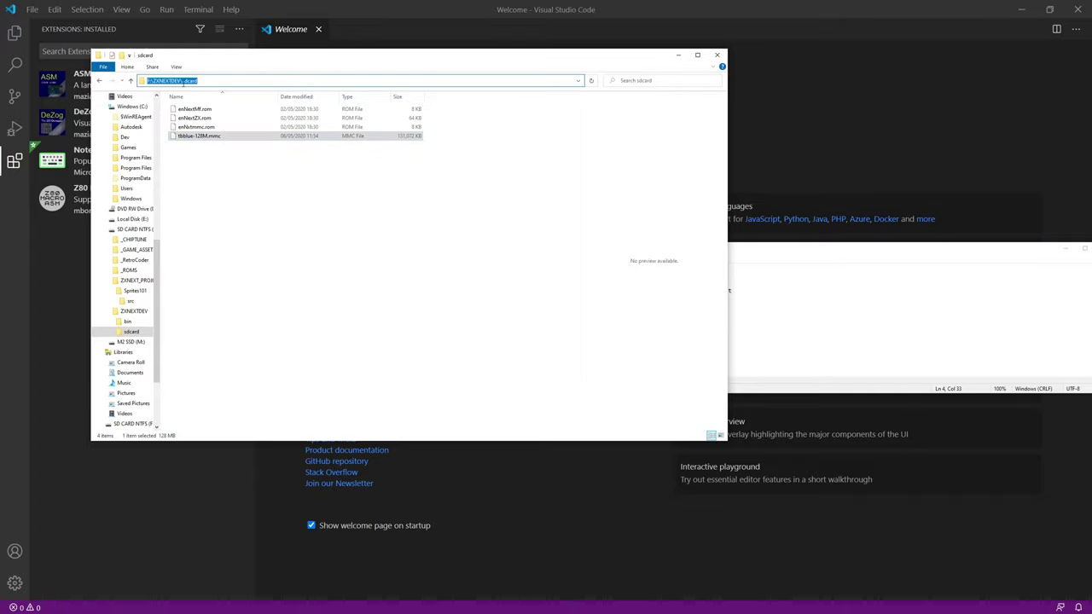
- Append the copied path F:\ZXNEXTDEV\sdcard to the hdfmonkey put command in run.bat
left_click(608, 321)
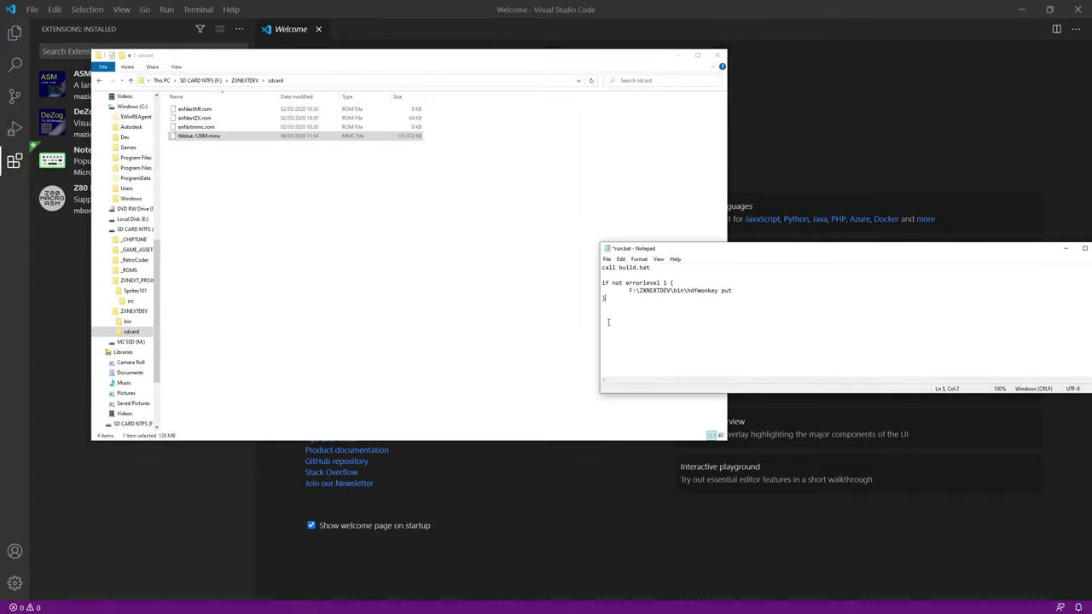
left_click(750, 295)
key("ctrl+v")
- Check the name of tbblue-128M.mmc and whether the folder's view options show file name extensions
left_click(203, 138)
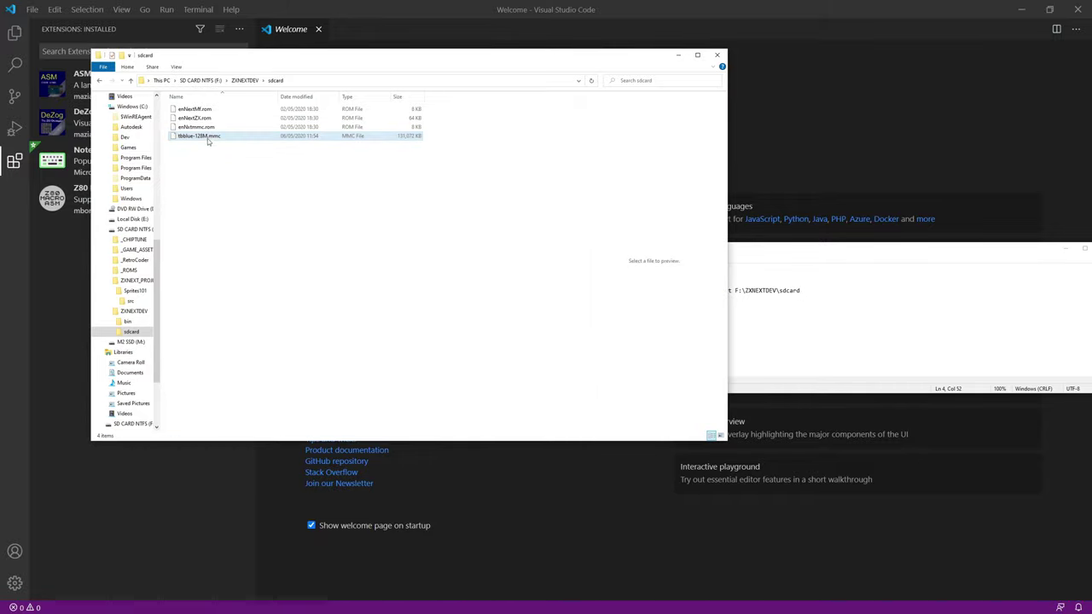
right_click(210, 138)
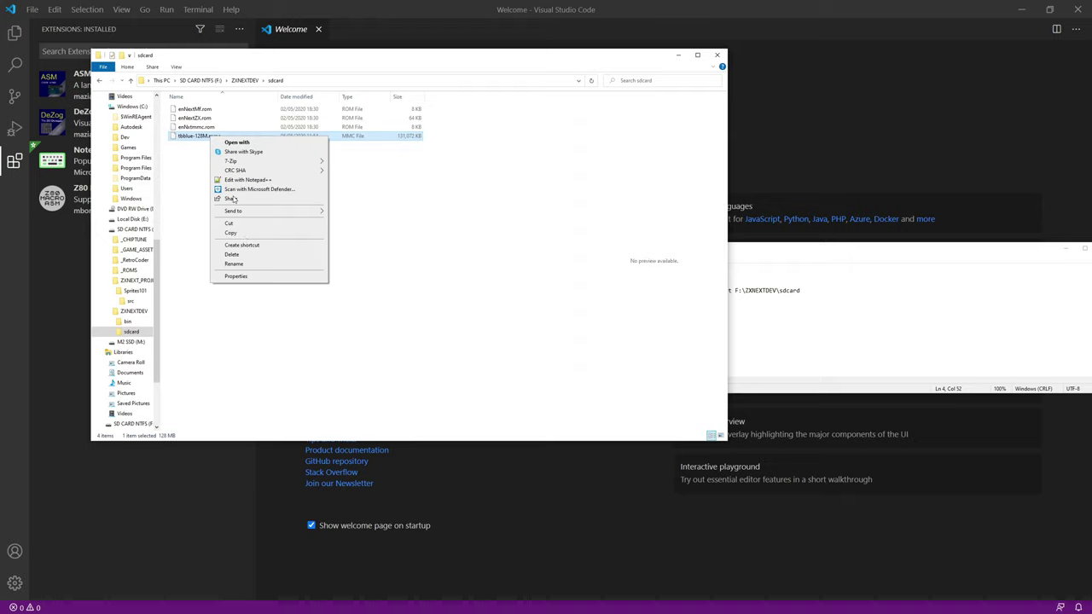
left_click(247, 264)
left_click(242, 175)
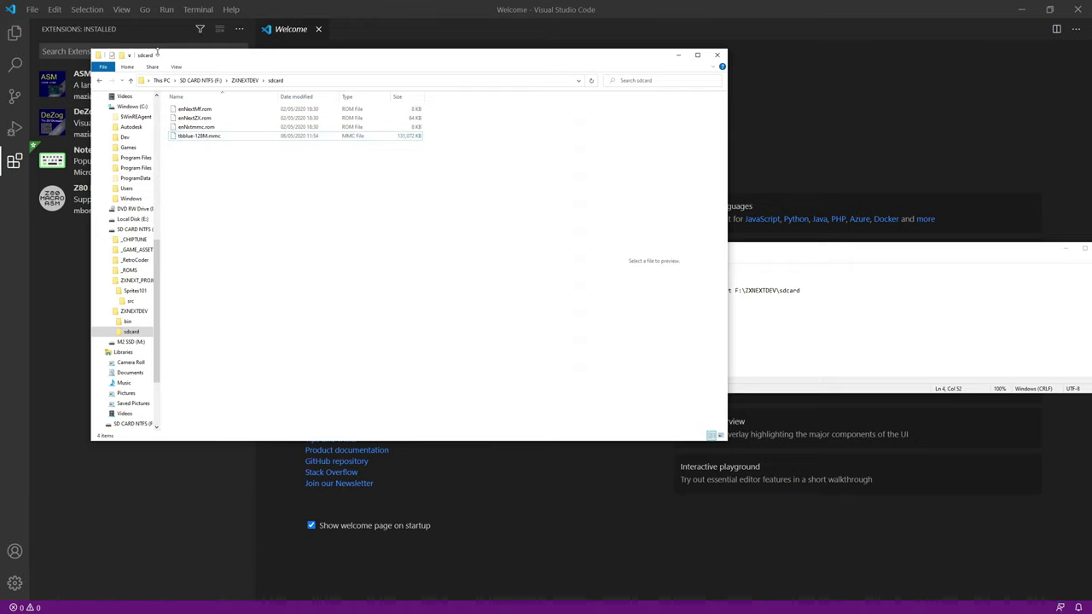
left_click(175, 67)
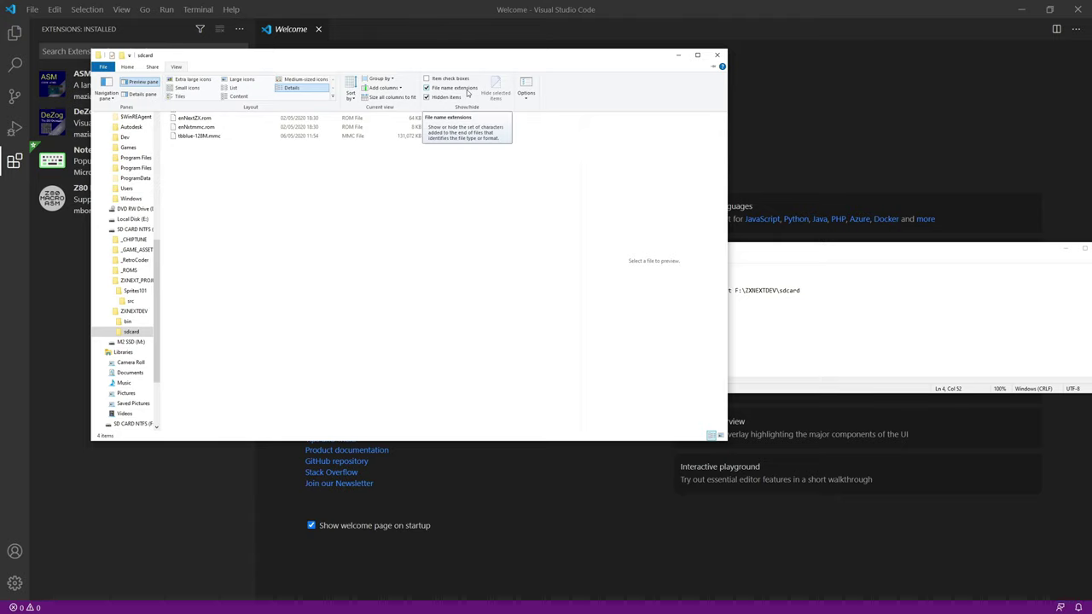
left_click(215, 136)
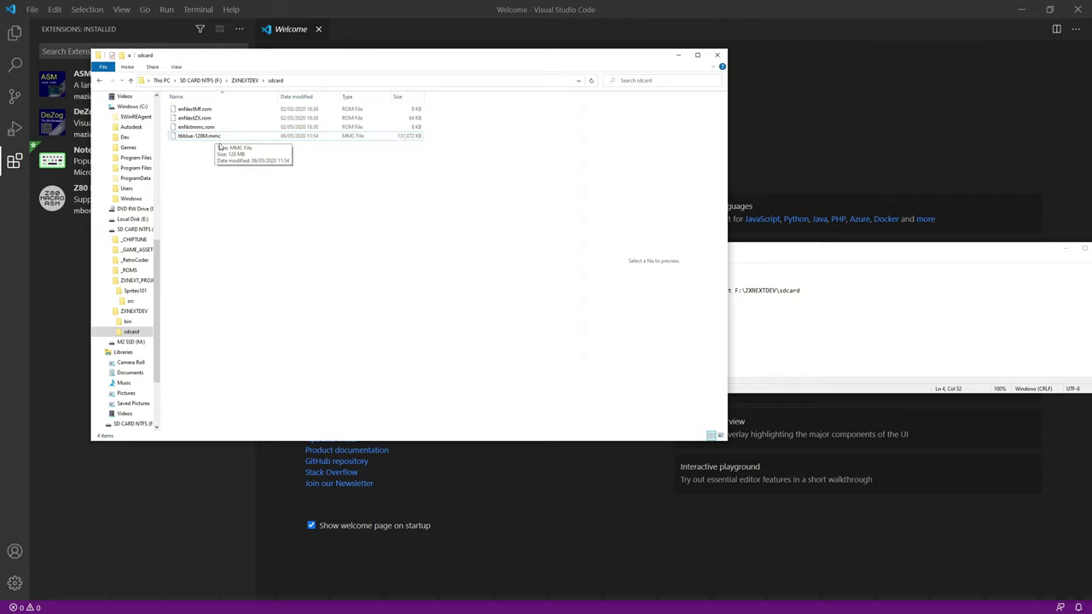
- Try to change the extension of the card image tbblue-128M.mmc to .img
left_click(215, 136)
left_click(212, 136)
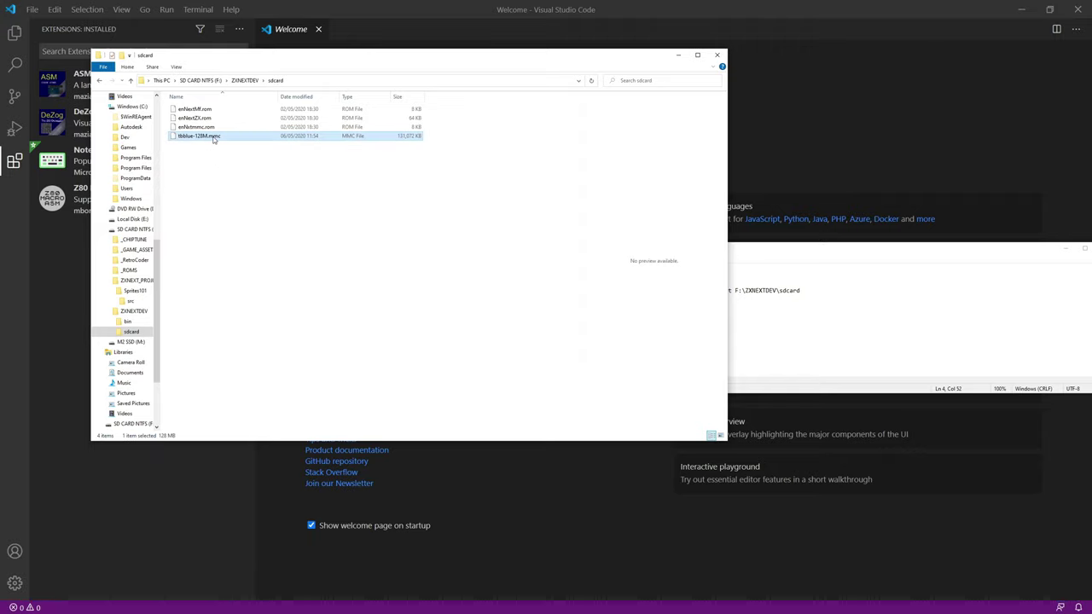
left_click(210, 136)
left_click_drag(212, 136, 223, 137)
type("img")
key("Return")
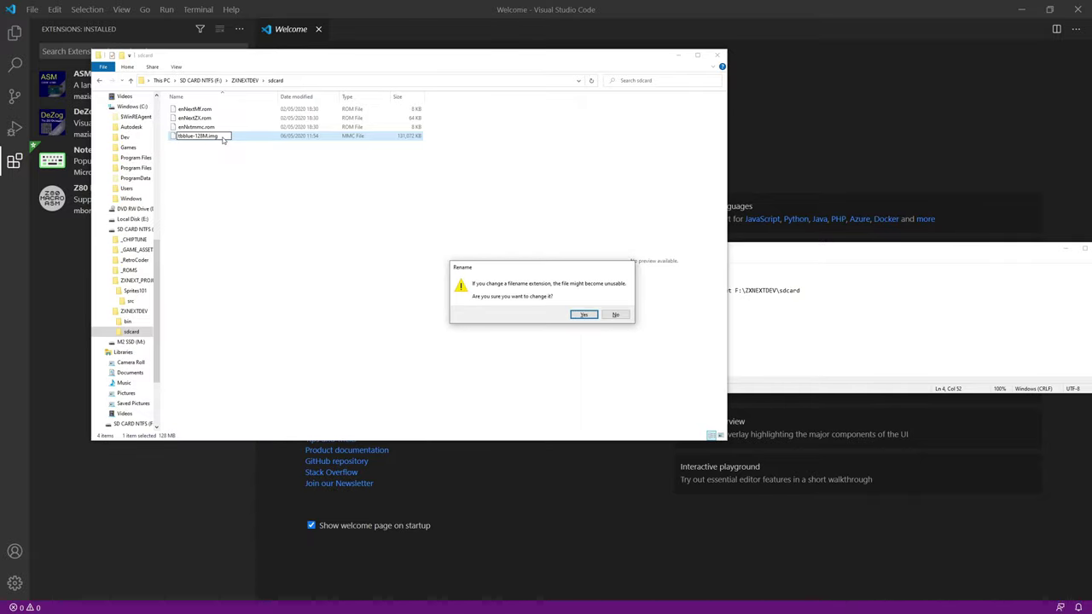
key("Return")
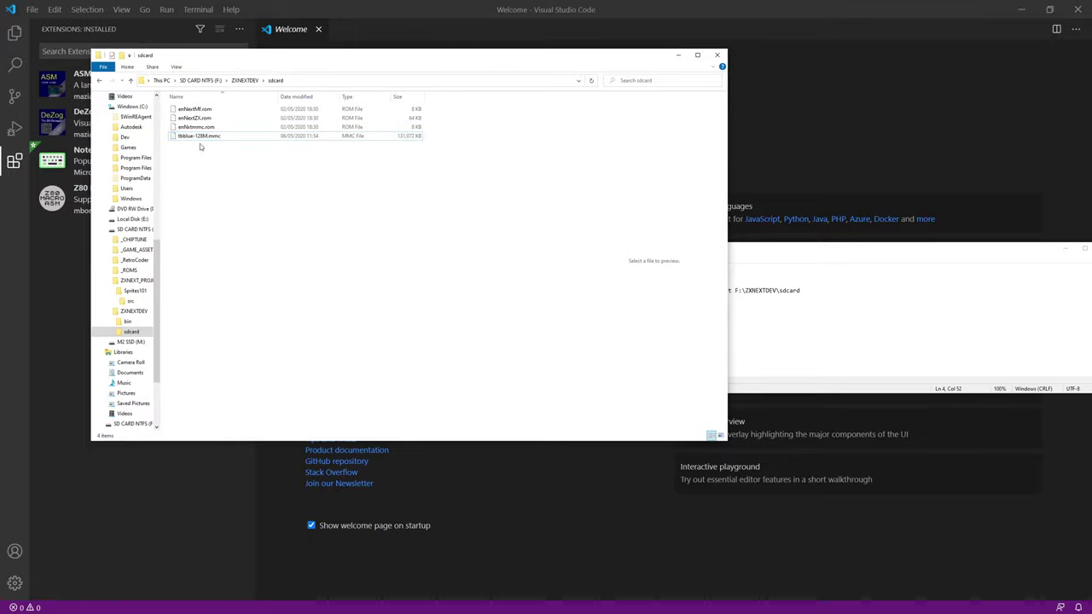
- Copy the file name of the card image tbblue-128M.mmc in the sdcard folder
left_click(826, 316)
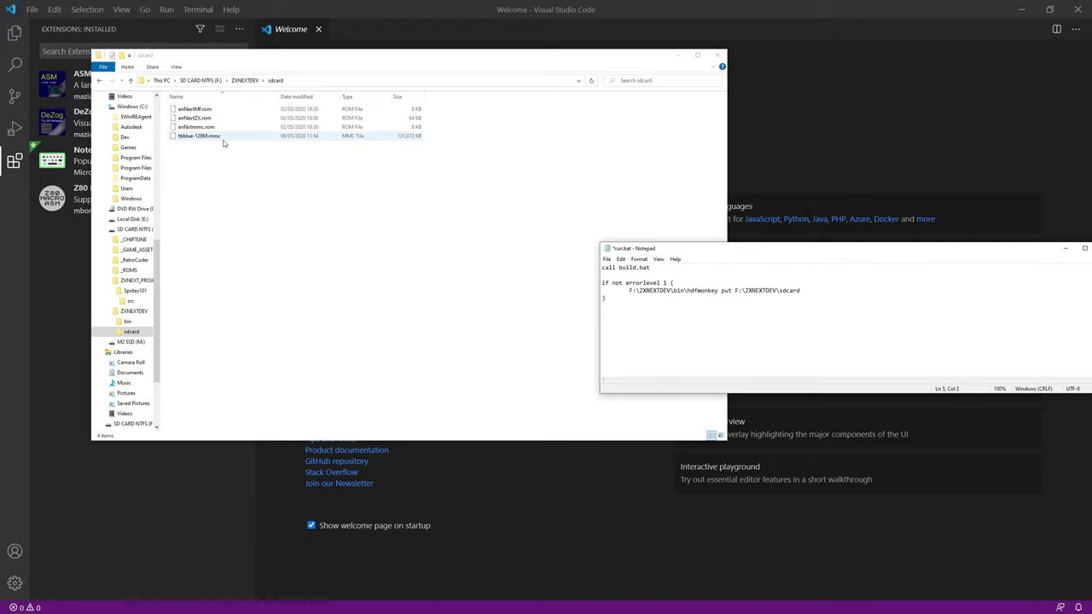
left_click(813, 291)
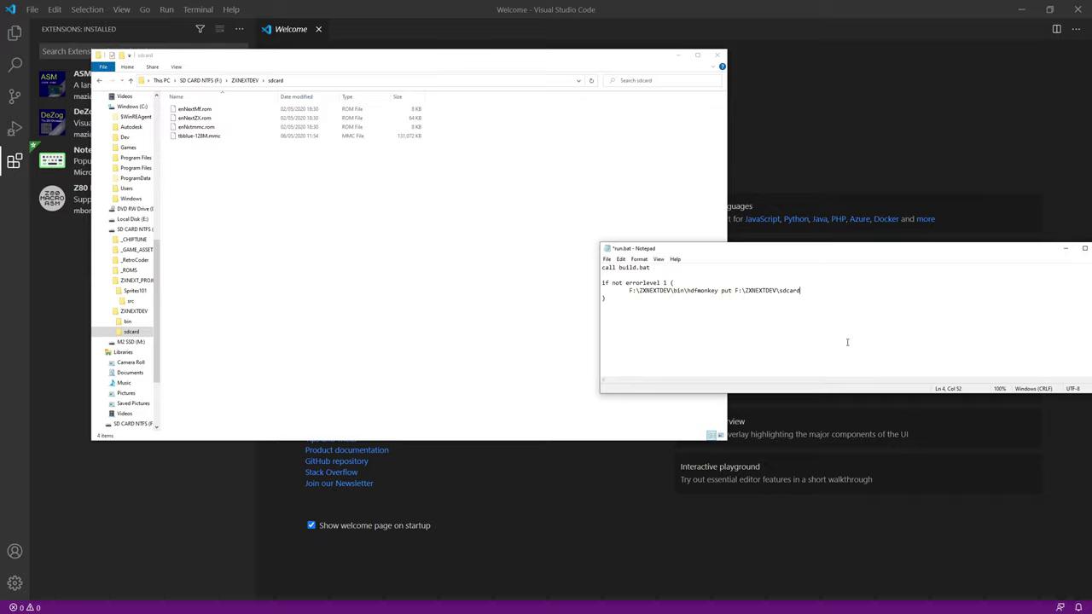
left_click(198, 138)
right_click(202, 137)
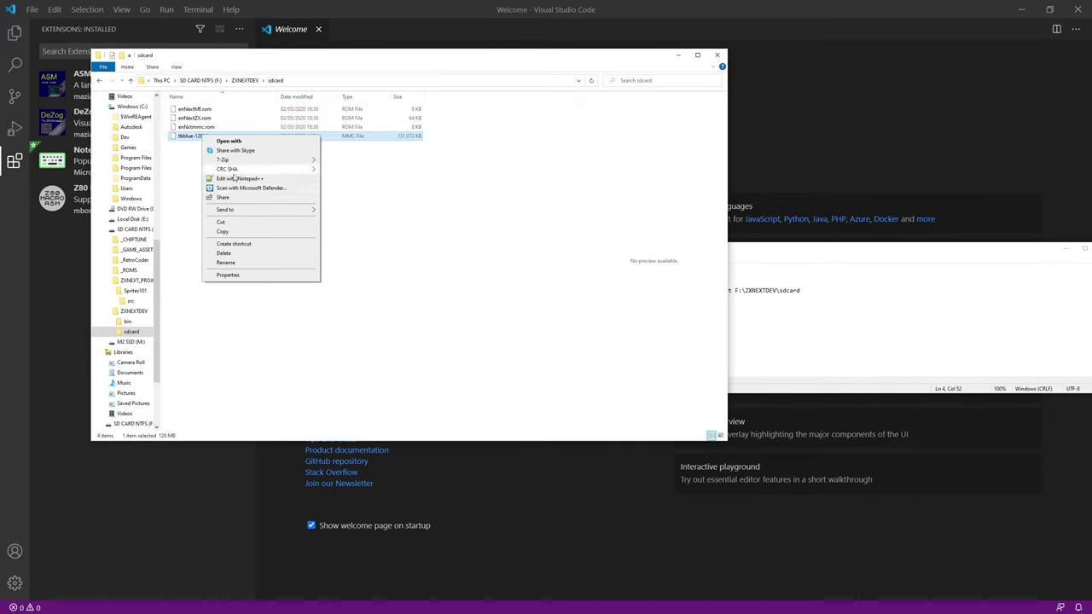
left_click(226, 262)
key("ctrl+c")
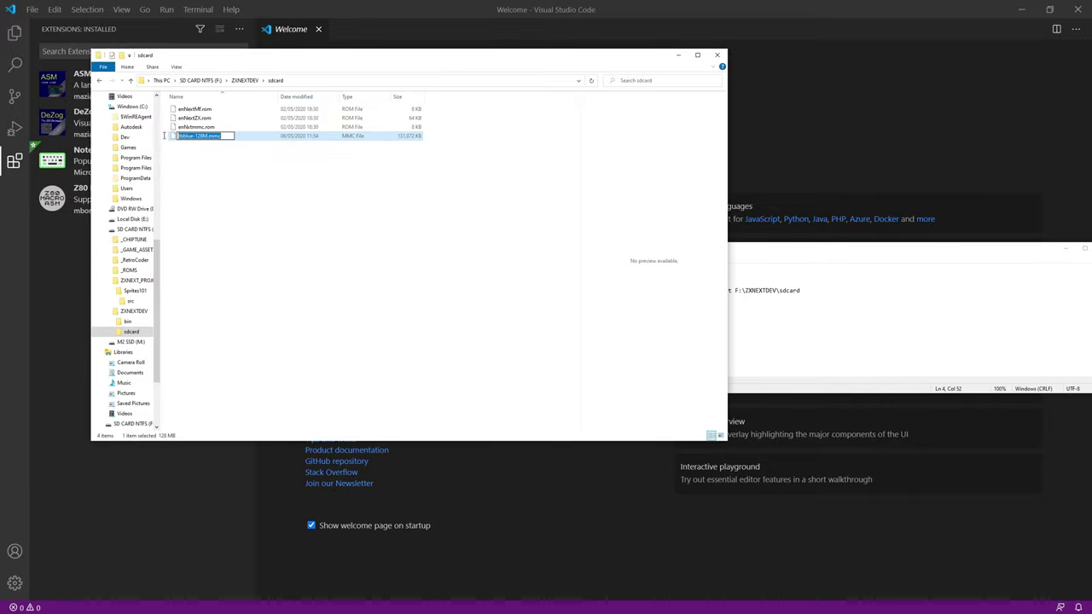
- Append a backslash and the copied name tbblue-128M.mmc to the sdcard path in run.bat's hdfmonkey put command
left_click(831, 294)
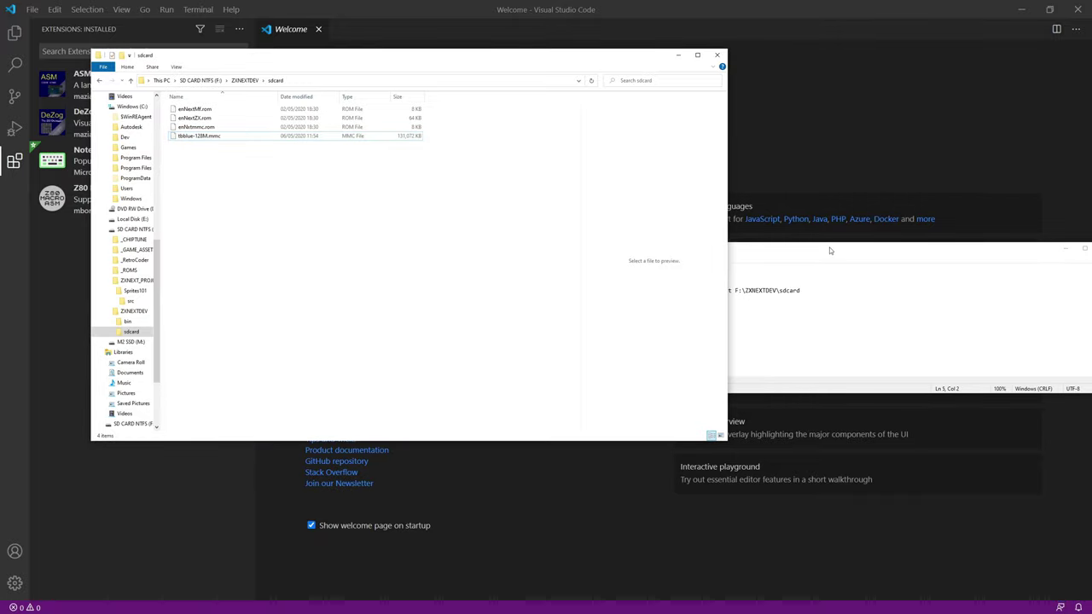
left_click_drag(833, 252, 583, 222)
type("\\")
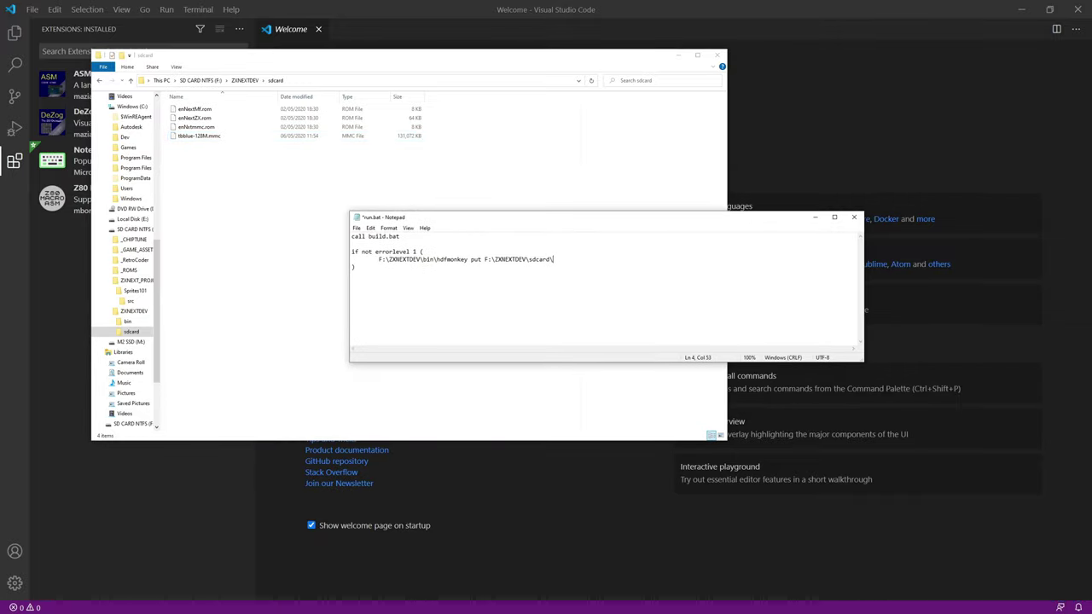
key("ctrl+v")
left_click_drag(576, 260, 590, 260)
left_click(613, 260)
key("Left")
key("Left")
key("Left")
key("Left")
key("Left")
key("Left")
key("Left")
key("Left")
key("shift+Right")
key("shift+Right")
key("shift+Right")
key("shift+Right")
left_click(463, 297)
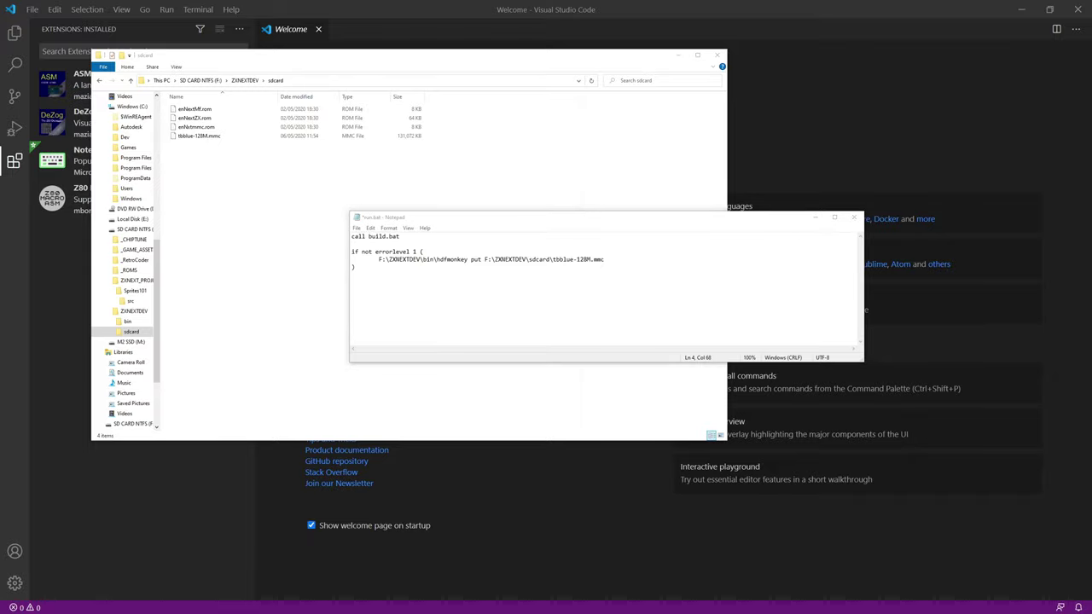
- Add a line to run.bat below the hdfmonkey command that launches F:\ZXNEXTDEV\bin\Cspect.exe
left_click(630, 260)
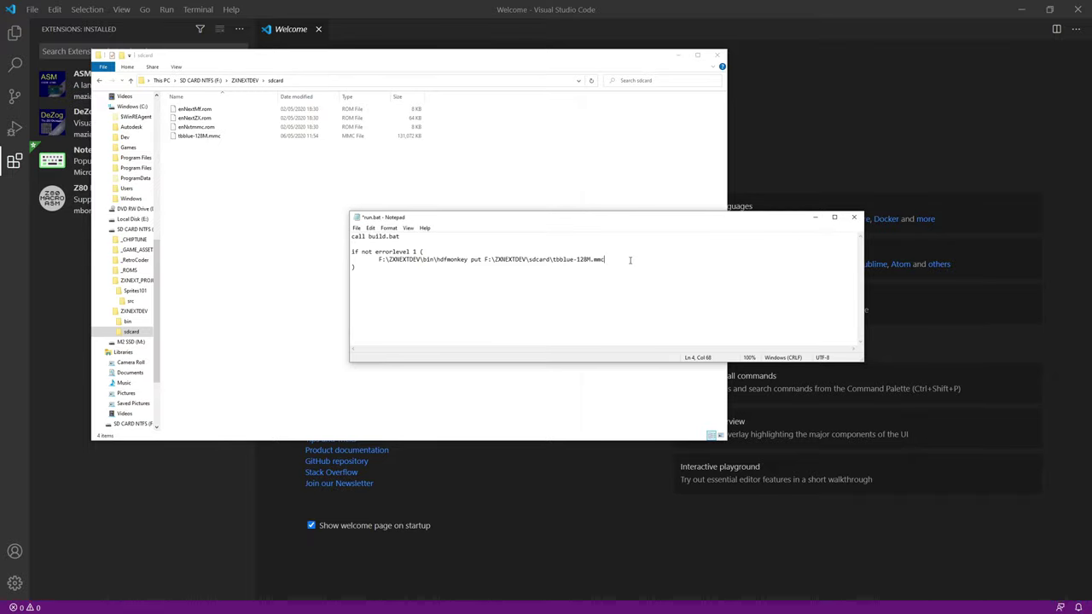
key("Return")
type("F:")
left_click_drag(438, 260, 377, 266)
key("ctrl+c")
key("ctrl+v")
type("Cspect.exe")
left_click_drag(458, 267, 435, 267)
left_click(472, 267)
- Add the options -r -brk -zxnext after Cspect.exe in run.bat
type("-r")
type("-brk")
type("-zxnext")
- Look through the text files in ZXNEXTDEV\bin for the CSpect command line options
left_click(245, 80)
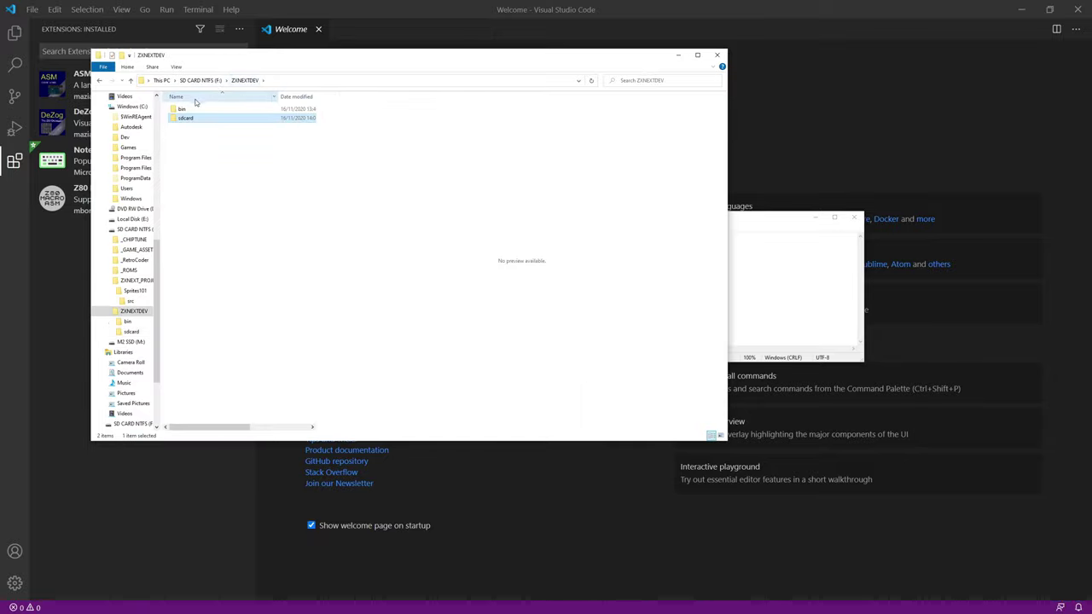
double_click(184, 109)
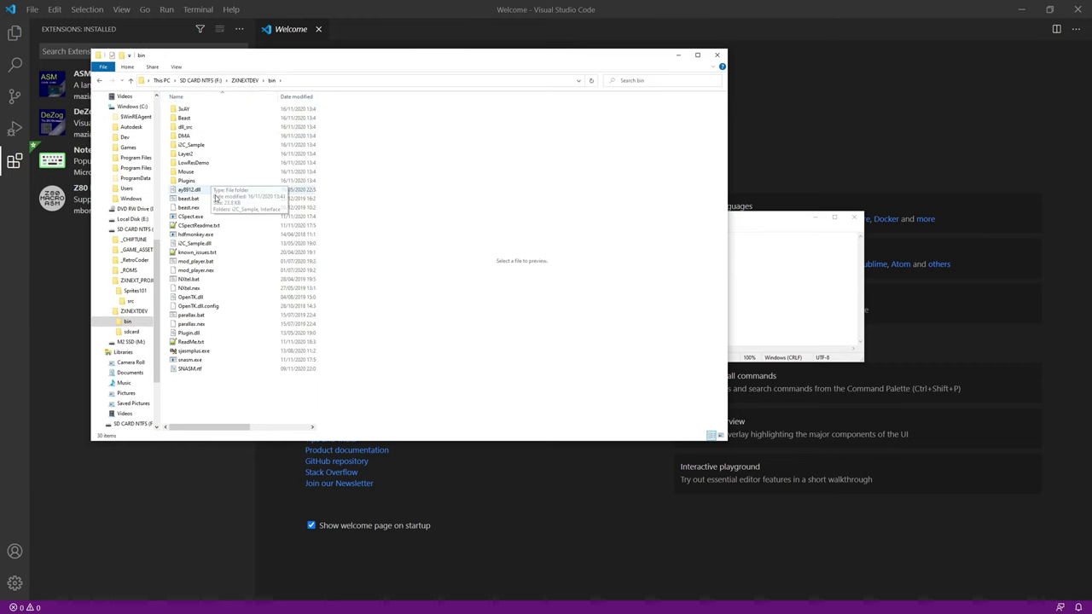
left_click(197, 225)
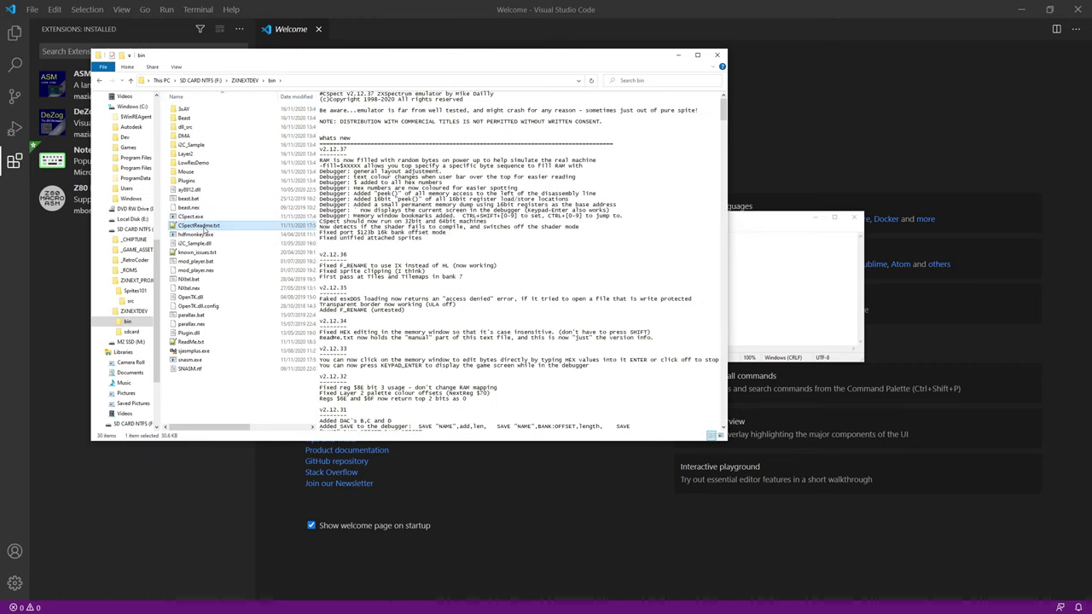
left_click(196, 253)
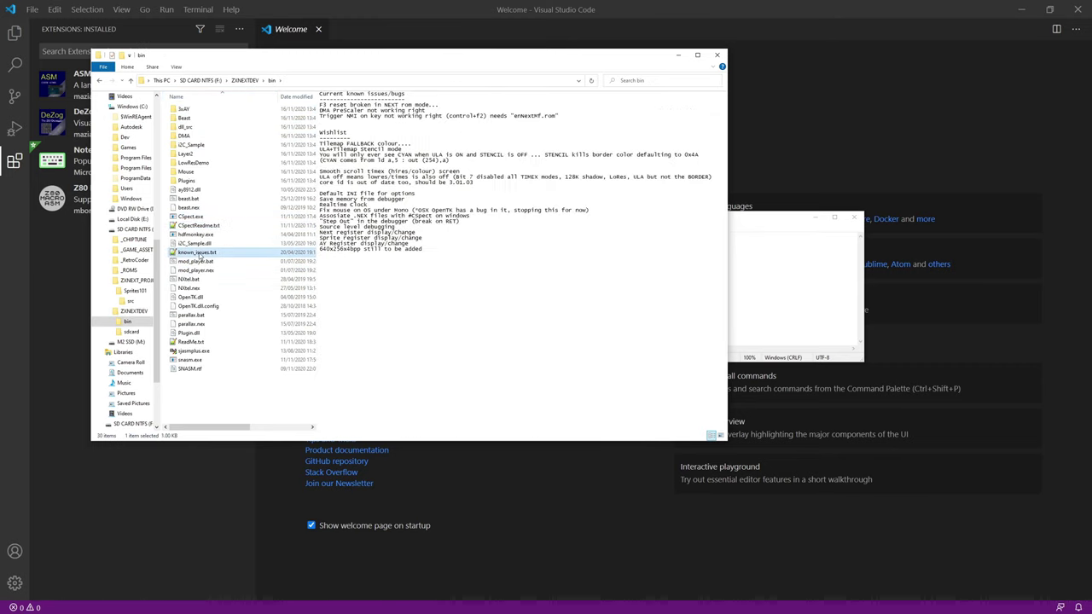
left_click(192, 341)
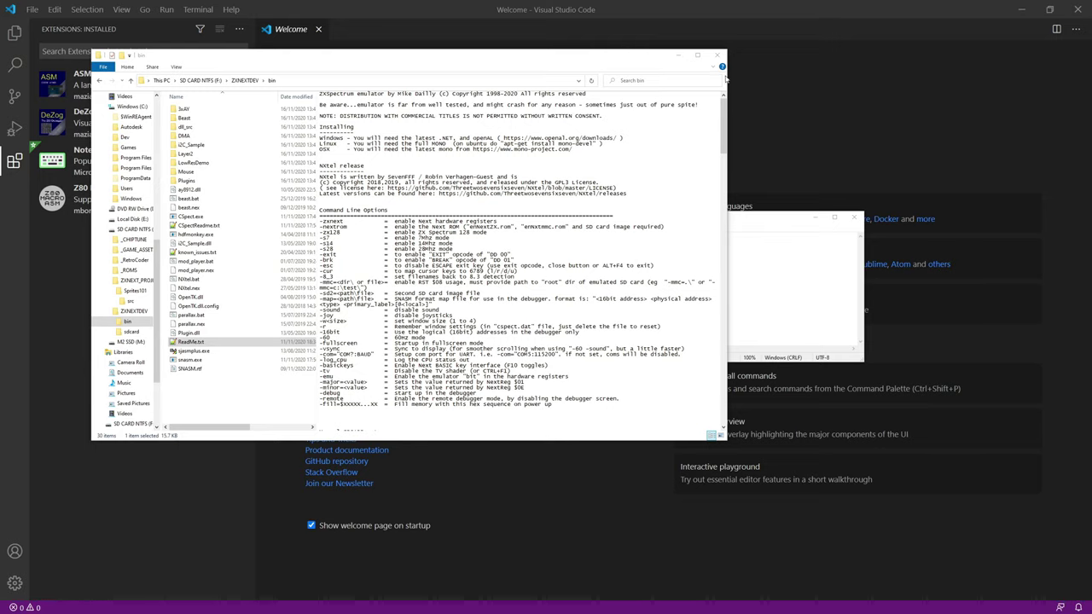
left_click(679, 55)
- Add the -nextrom option after -zxnext on the Cspect.exe line
left_click(526, 268)
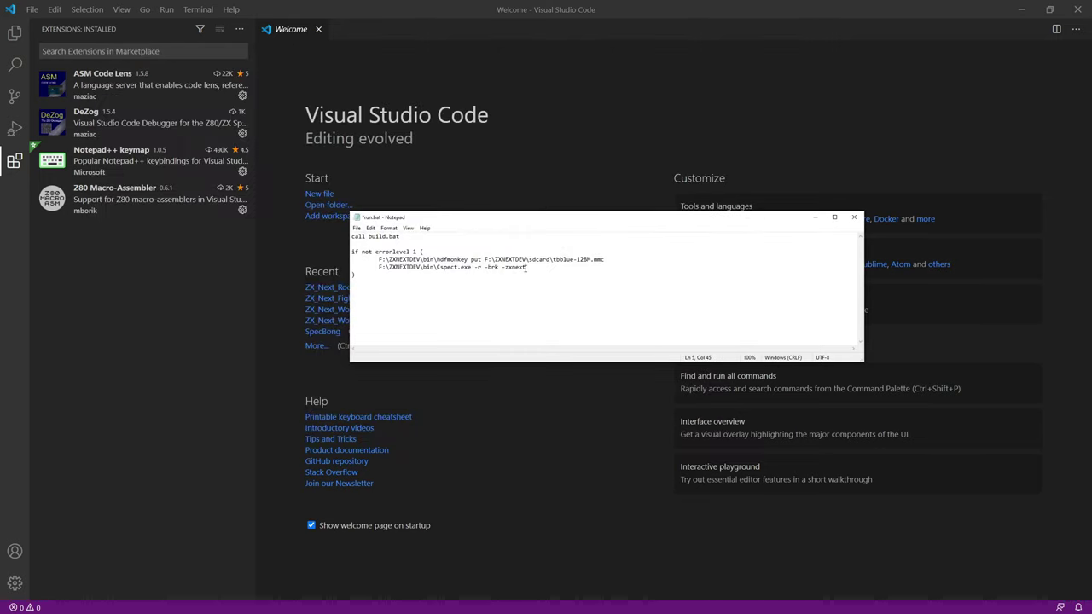
left_click_drag(532, 267, 504, 268)
left_click(504, 268)
type("-")
left_click(510, 267)
key("BackSpace")
left_click(529, 267)
type("-nextrom")
left_click(567, 267)
left_click_drag(483, 268, 474, 268)
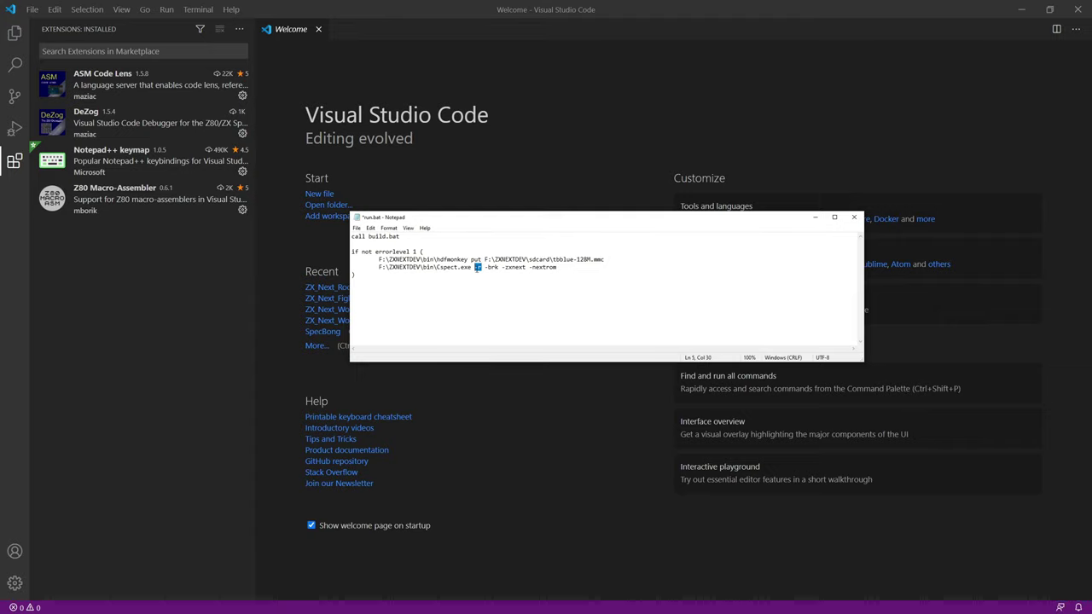
left_click(572, 272)
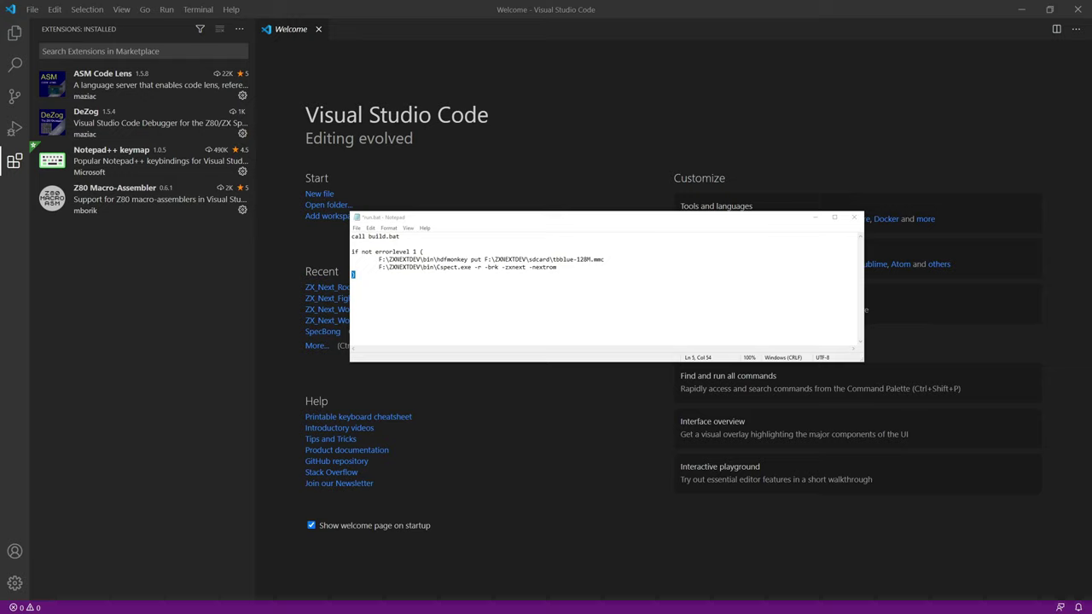
- Add the options -tv -basickeys -vsync -sound to the end of the Cspect.exe line
left_click(580, 282)
type("-tv -basickeys -v")
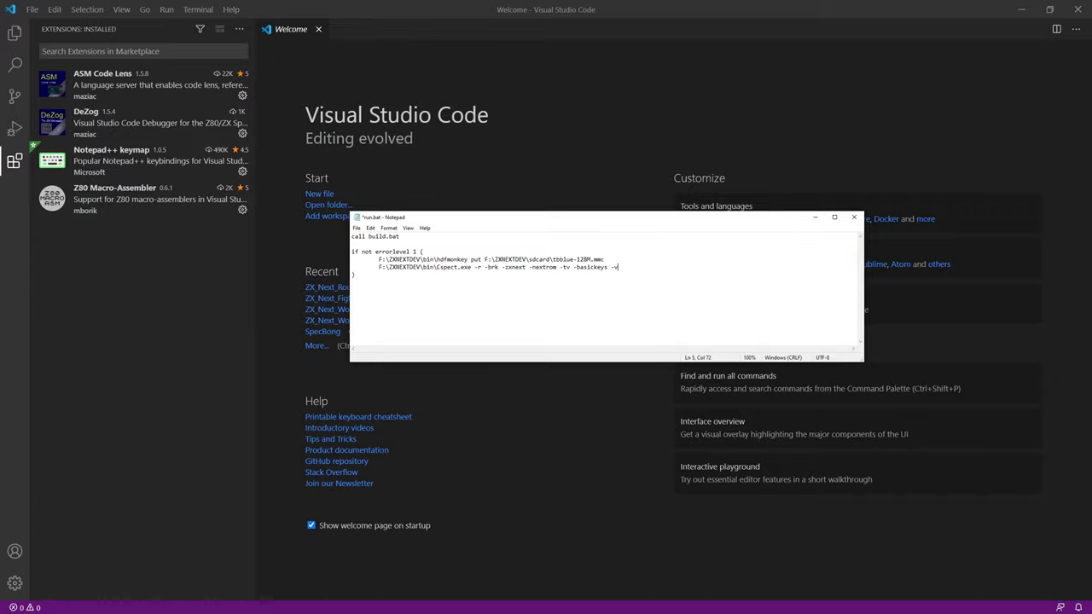
type("sync -")
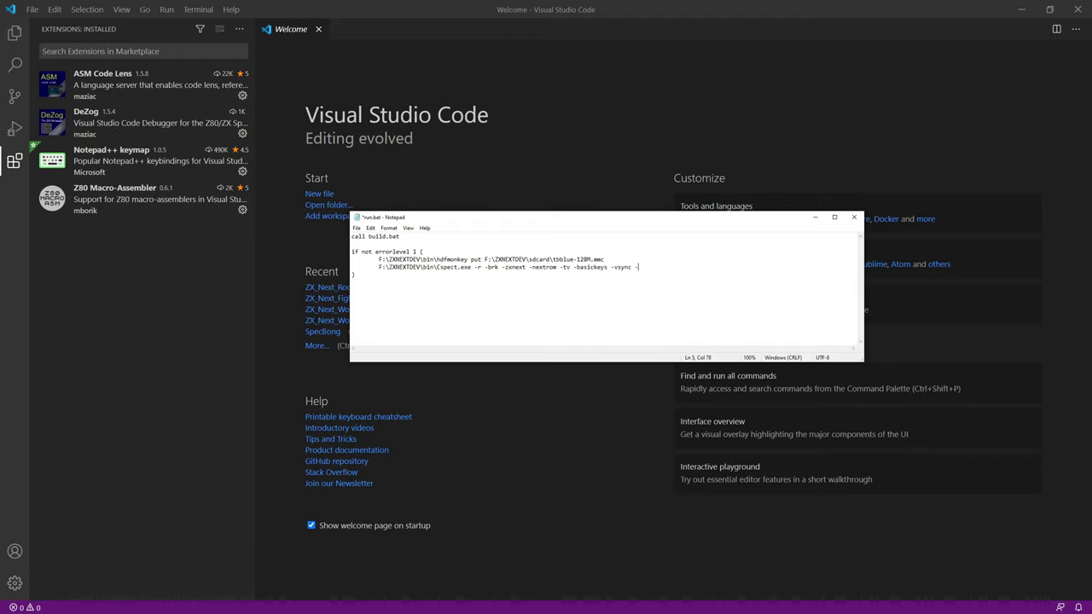
type("sound")
key("ctrl+shift+Left")
key("Right")
- Add the options -map=main.map and -mmc=C: to the end of the Cspect.exe line
type("-map=main.map")
key("ctrl+shift+Left")
key("ctrl+shift+Left")
key("ctrl+shift+Left")
key("ctrl+shift+Left")
key("ctrl+shift+Left")
key("ctrl+shift+Left")
left_click(698, 278)
left_click_drag(706, 269, 657, 272)
left_click(690, 279)
left_click_drag(656, 266, 704, 268)
left_click(707, 268)
type("-mmc=C:")
- Enlarge the Notepad window and zoom its text to 210% so the full Cspect.exe line fits
left_click_drag(350, 213, 47, 124)
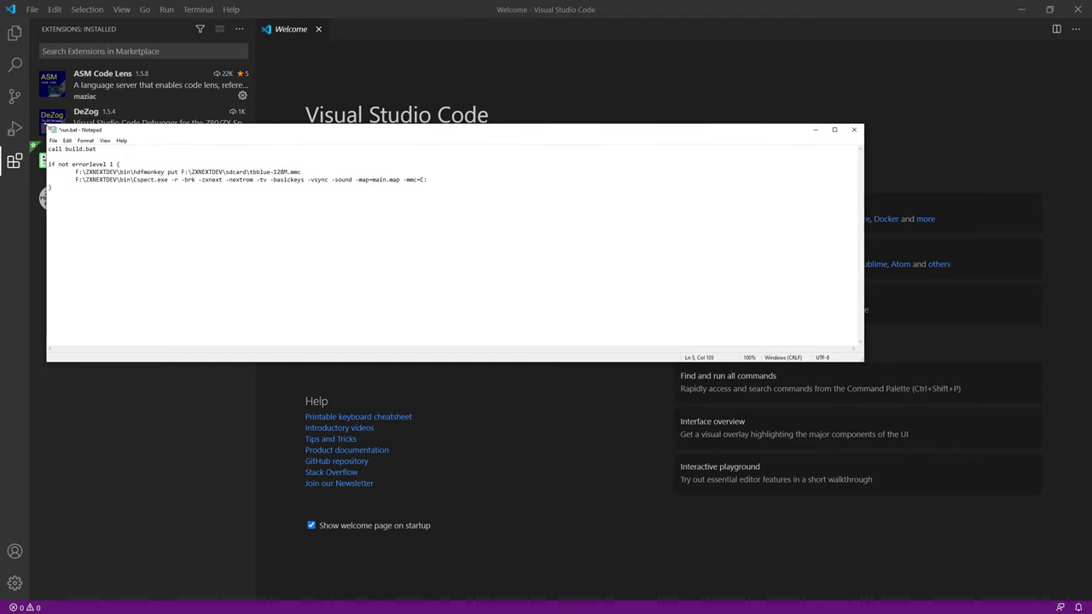
key("ctrl+plus")
key("ctrl+plus")
key("ctrl+plus")
key("ctrl+plus")
key("ctrl+plus")
key("ctrl+plus")
key("ctrl+plus")
key("ctrl+plus")
key("ctrl+plus")
key("ctrl+plus")
key("ctrl+plus")
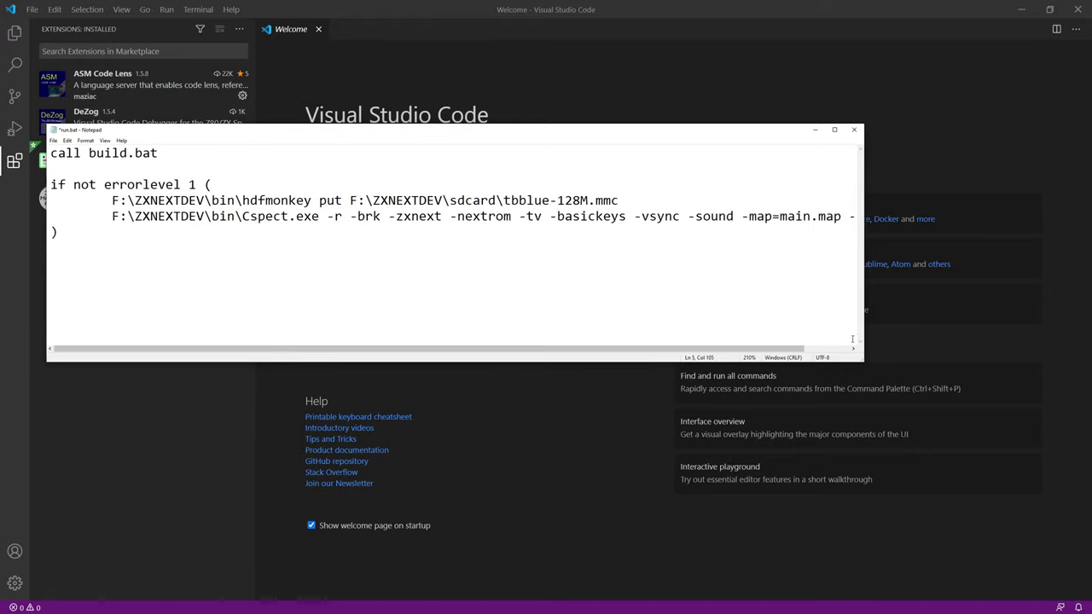
left_click_drag(864, 340, 1060, 333)
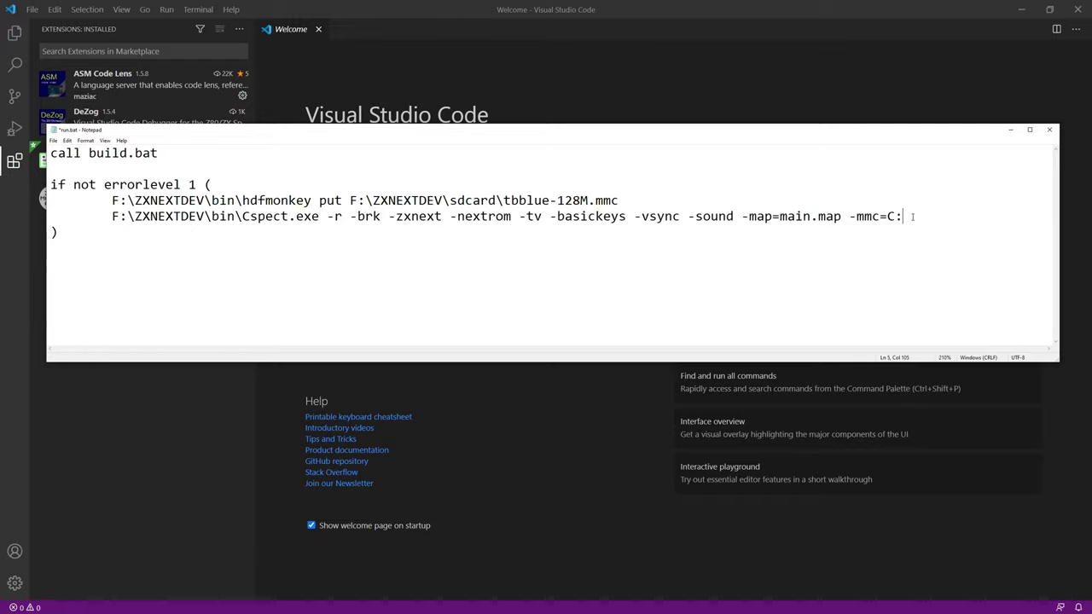
- Replace C: in the -mmc option with the copied sdcard folder path F:\ZXNEXTDEV\sdcard\
key("BackSpace")
key("BackSpace")
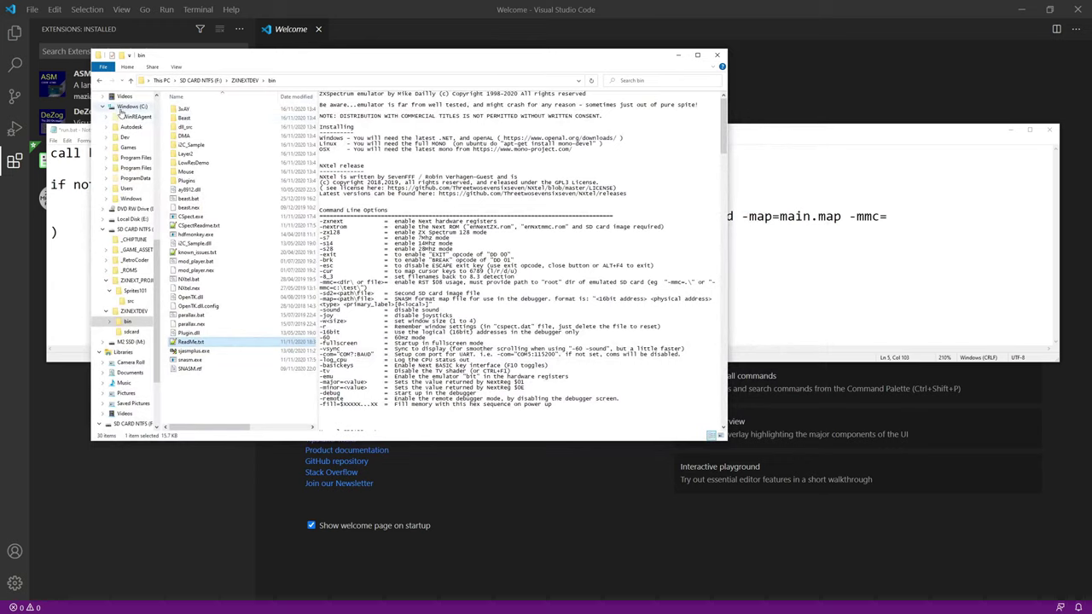
left_click(232, 80)
double_click(192, 118)
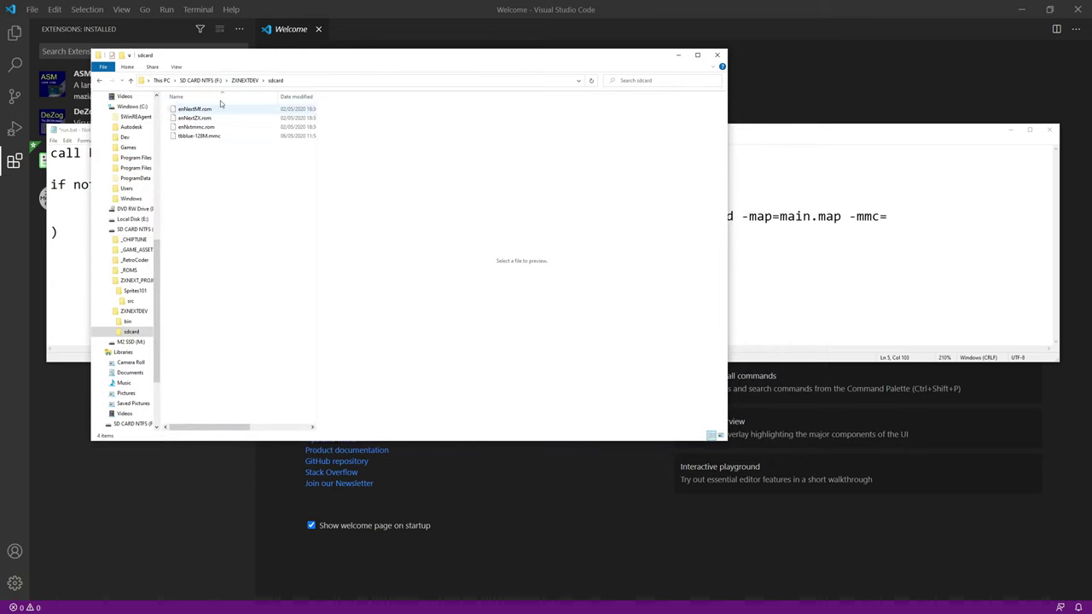
left_click(301, 81)
key("ctrl+c")
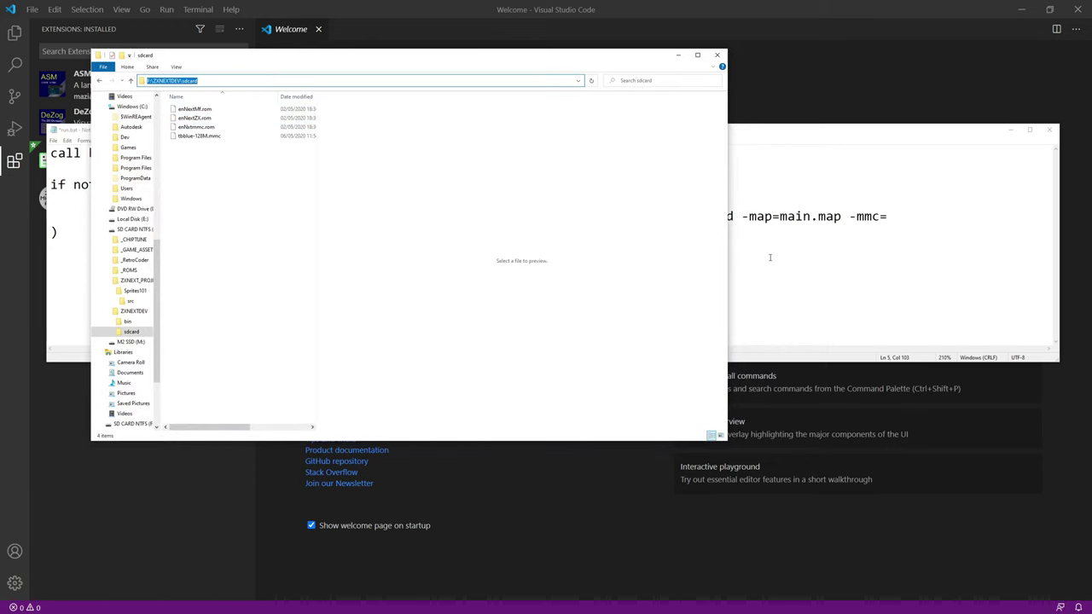
left_click(895, 215)
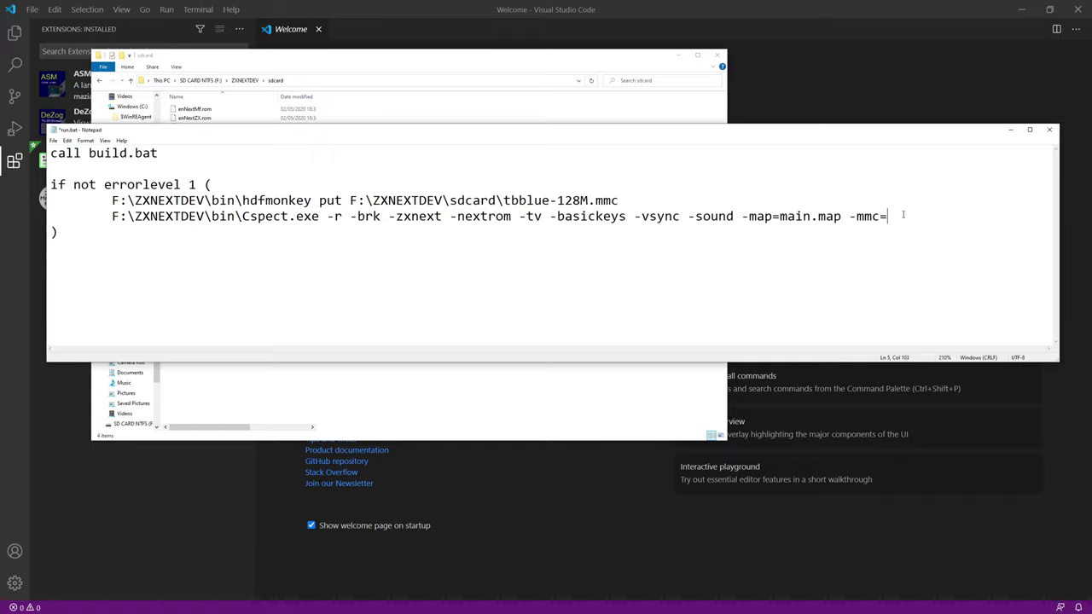
key("ctrl+v")
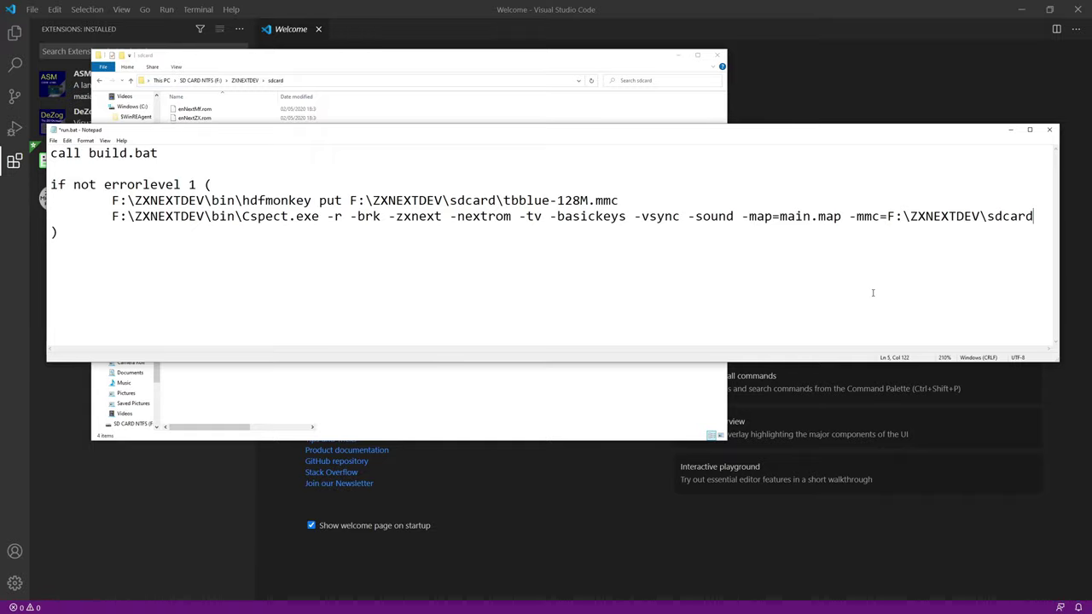
type("\\")
- Copy the card image's file name and append tbblue-128M.mmc to the -mmc path in run.bat
left_click(205, 113)
left_click(209, 137)
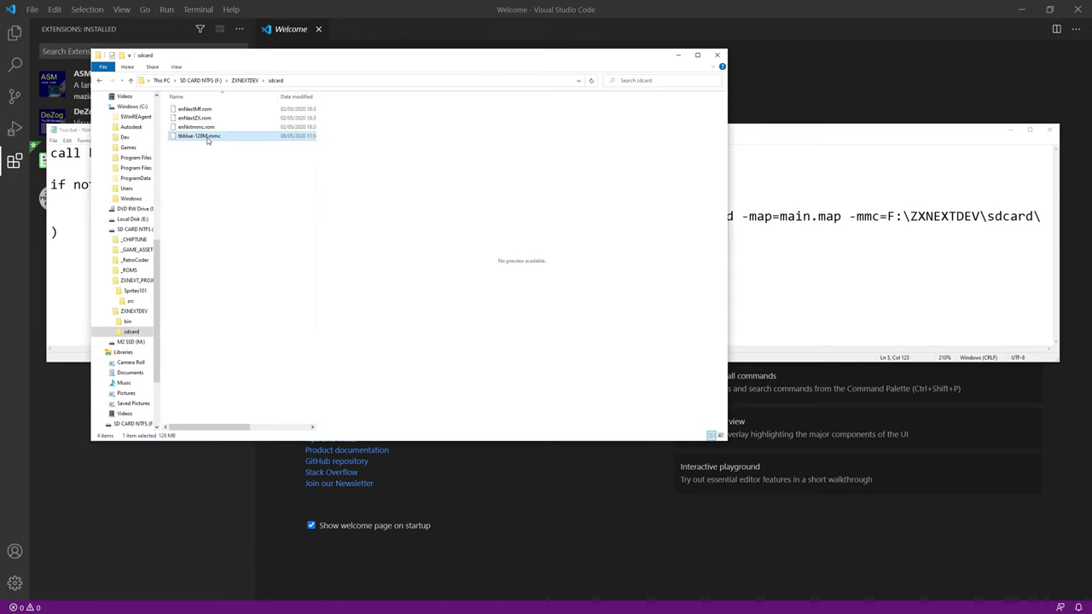
right_click(210, 136)
key("m")
double_click(226, 135)
key("ctrl+c")
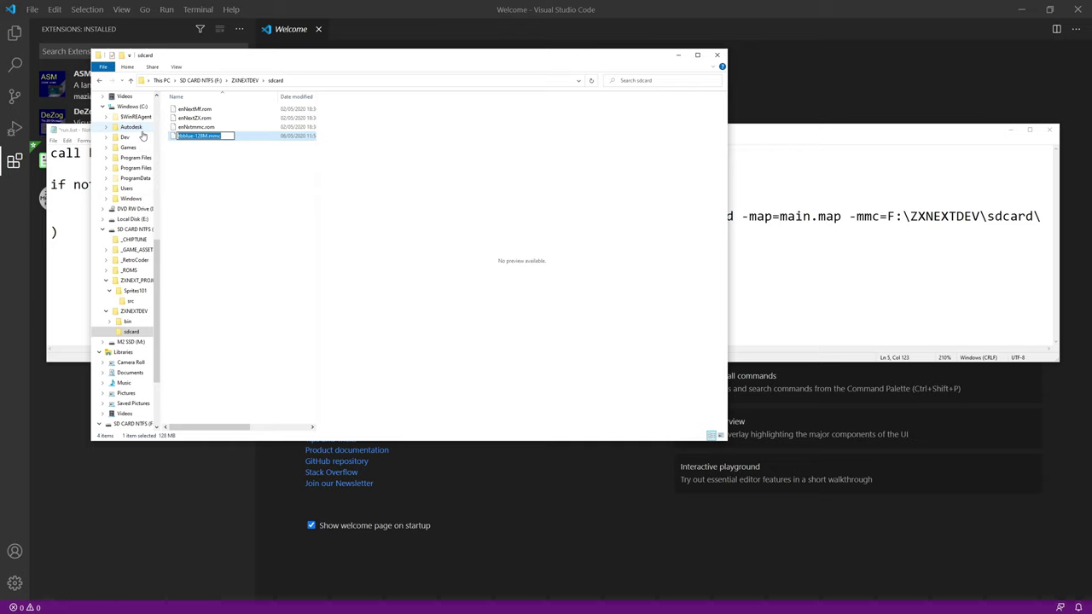
left_click(1026, 214)
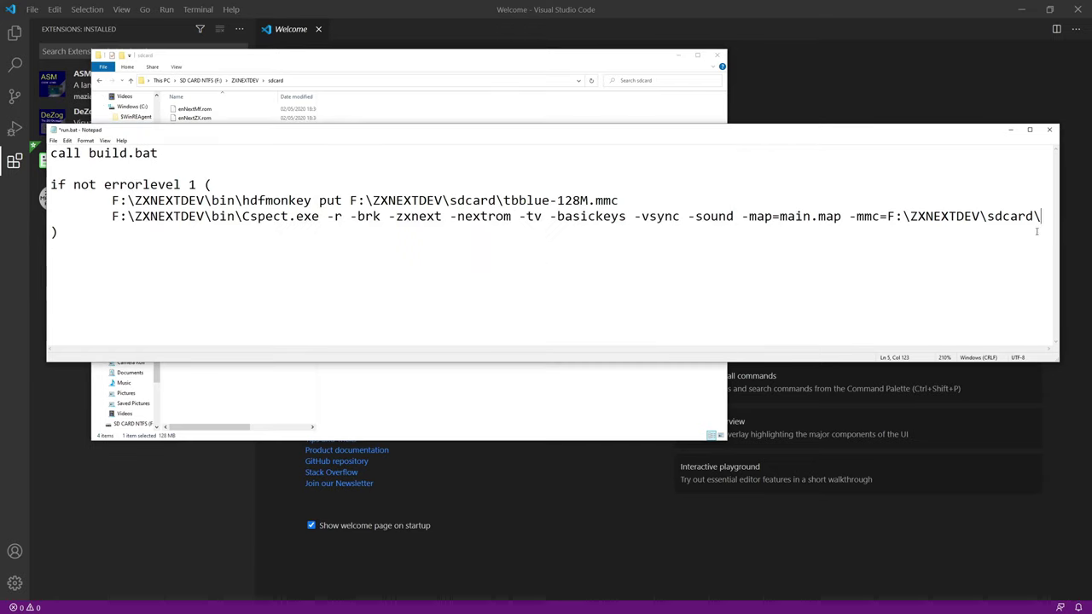
key("ctrl+v")
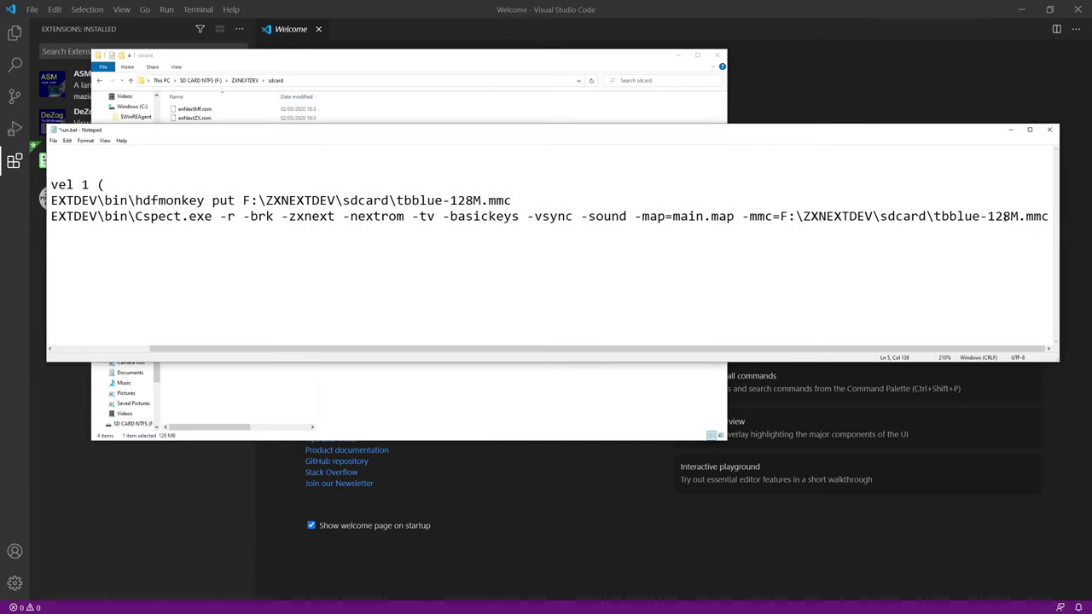
left_click_drag(934, 217, 1017, 224)
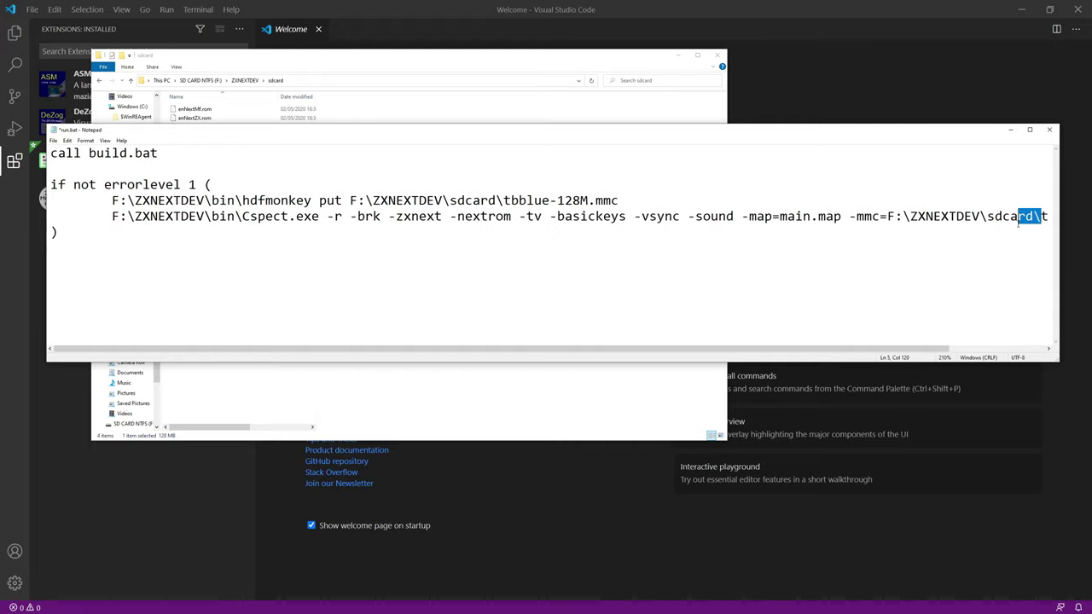
left_click_drag(619, 349, 715, 348)
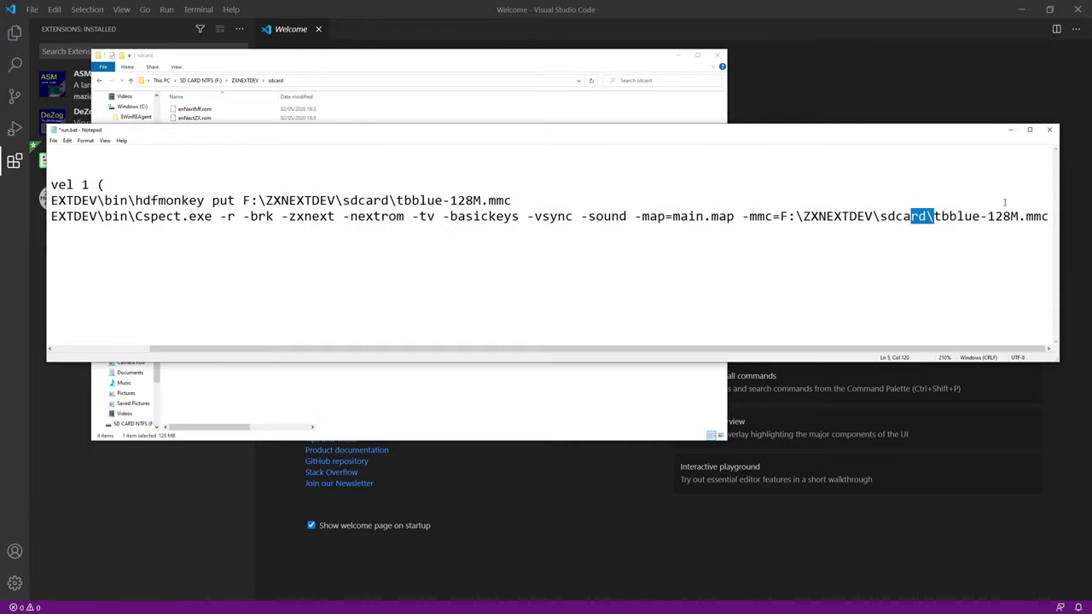
- Add an else( ) block containing PAUSE after the if block in run.bat
left_click(1050, 216)
key("Return")
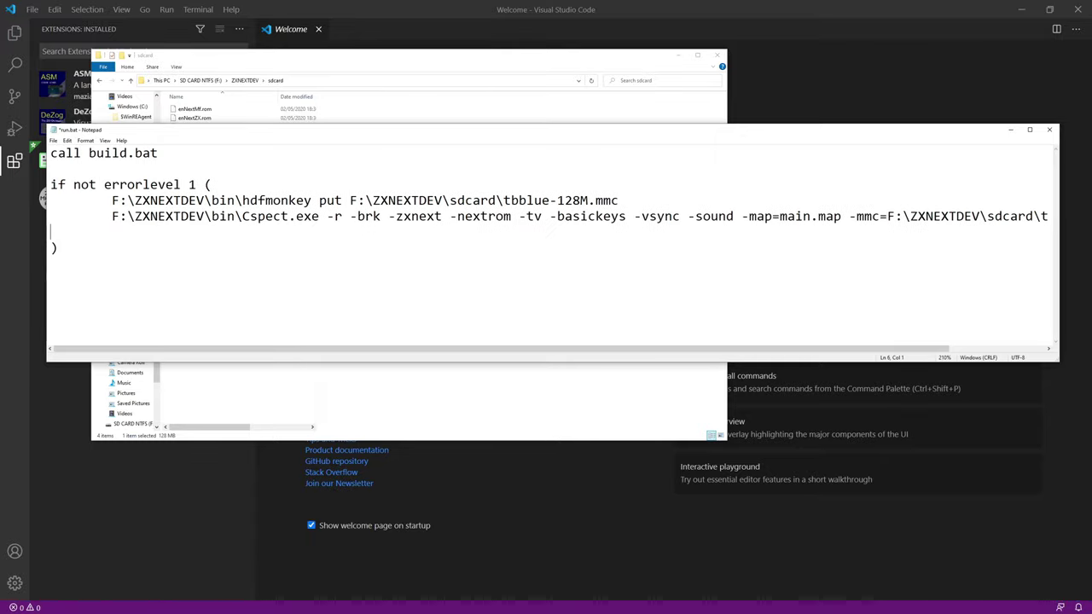
key("Delete")
key("End")
type("else(")
key("Return")
key("Return")
type(")")
key("Up")
type("PAUSE")
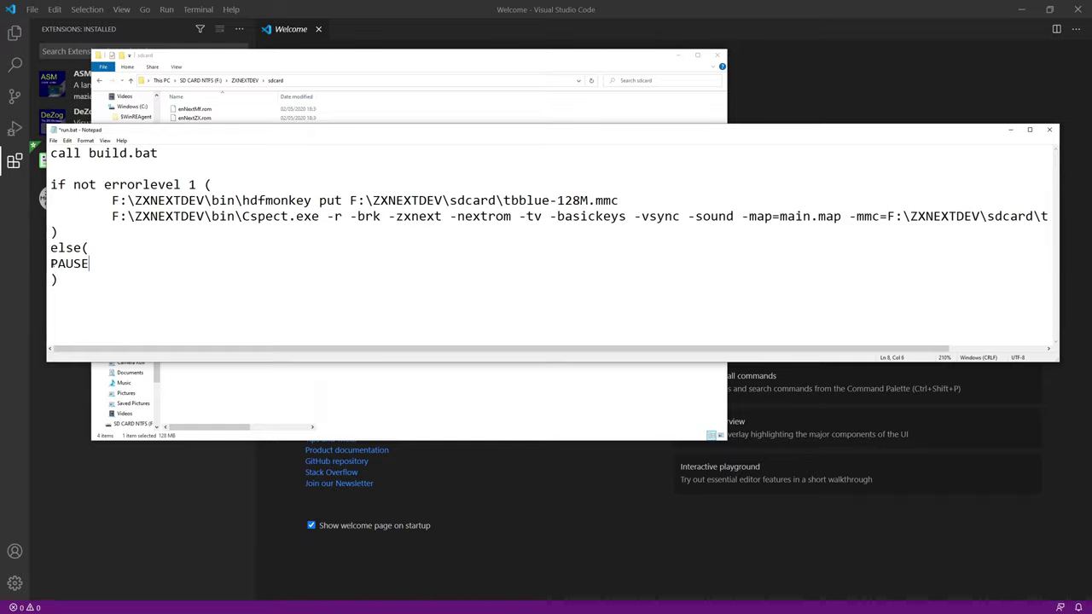
- Review the full run.bat script from the build.bat call down to the else block with PAUSE
key("ctrl+End")
key("shift+Up")
key("shift+Up")
key("shift+Up")
key("shift+Up")
key("shift+Up")
key("shift+Up")
key("shift+Up")
key("shift+Up")
key("shift+Home")
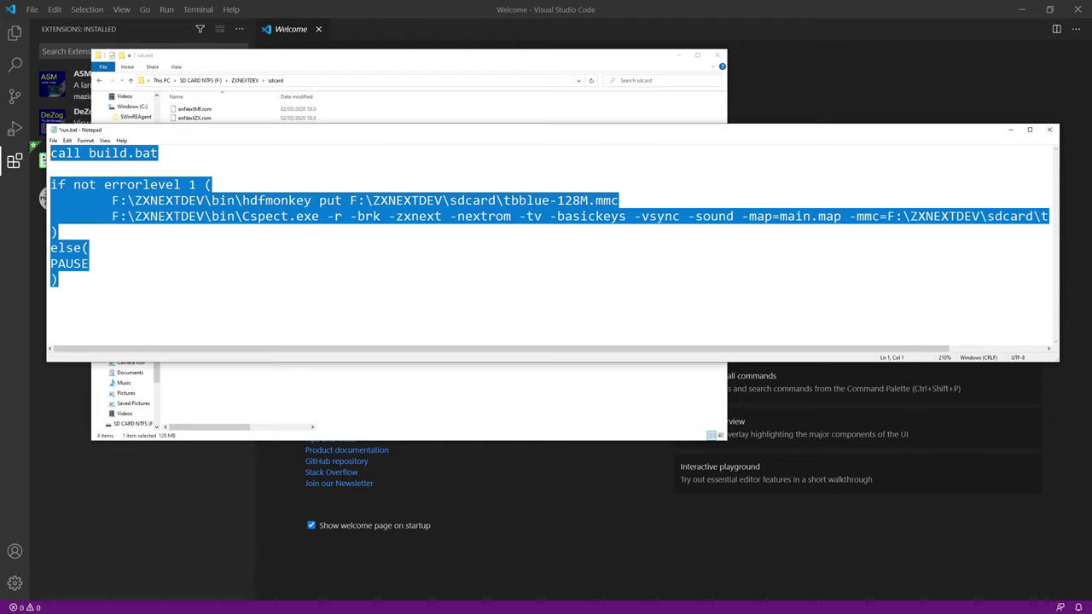
left_click_drag(92, 267, 49, 247)
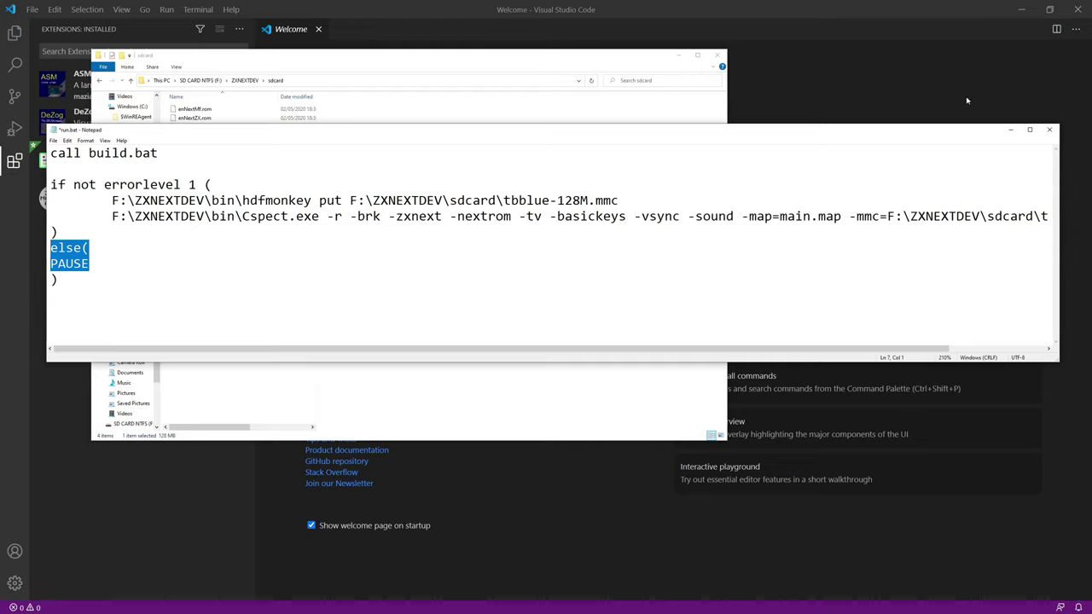
left_click(318, 280)
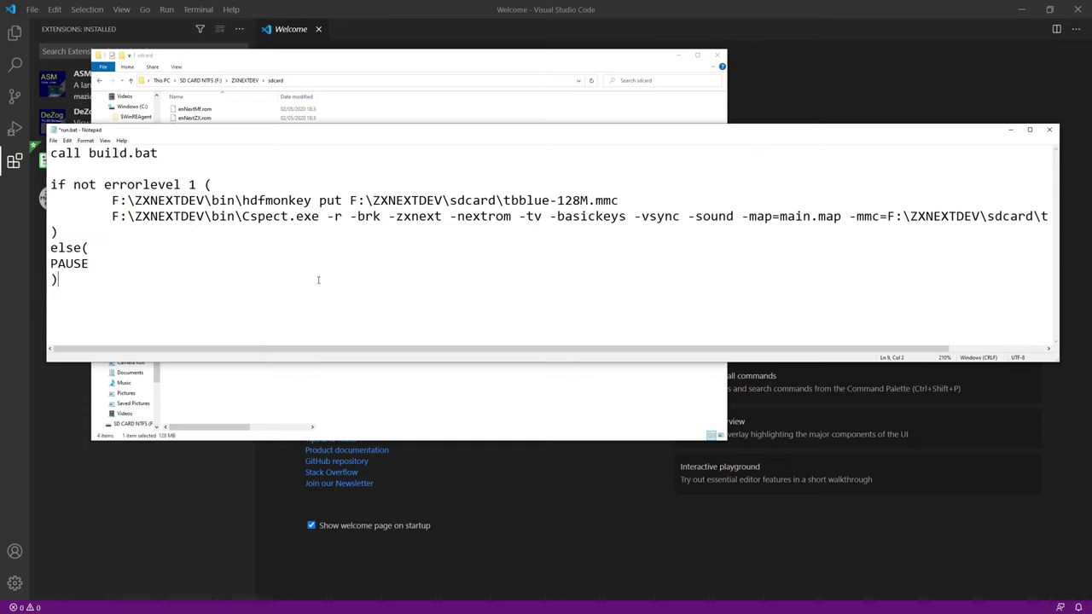
- Save run.bat under its existing name and close Notepad
key("ctrl+shift+s")
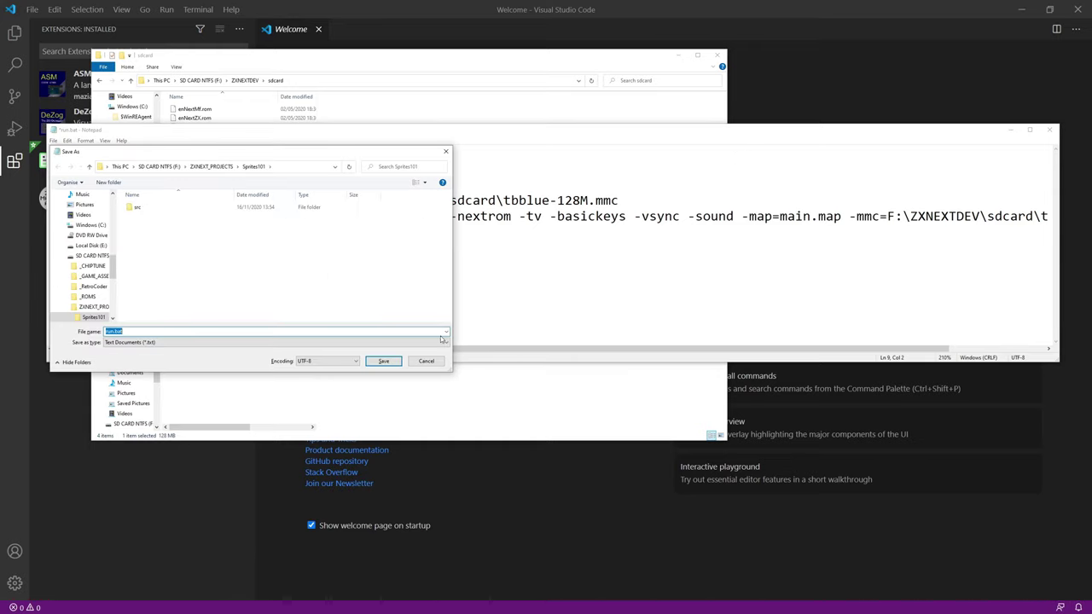
left_click(426, 361)
key("ctrl+s")
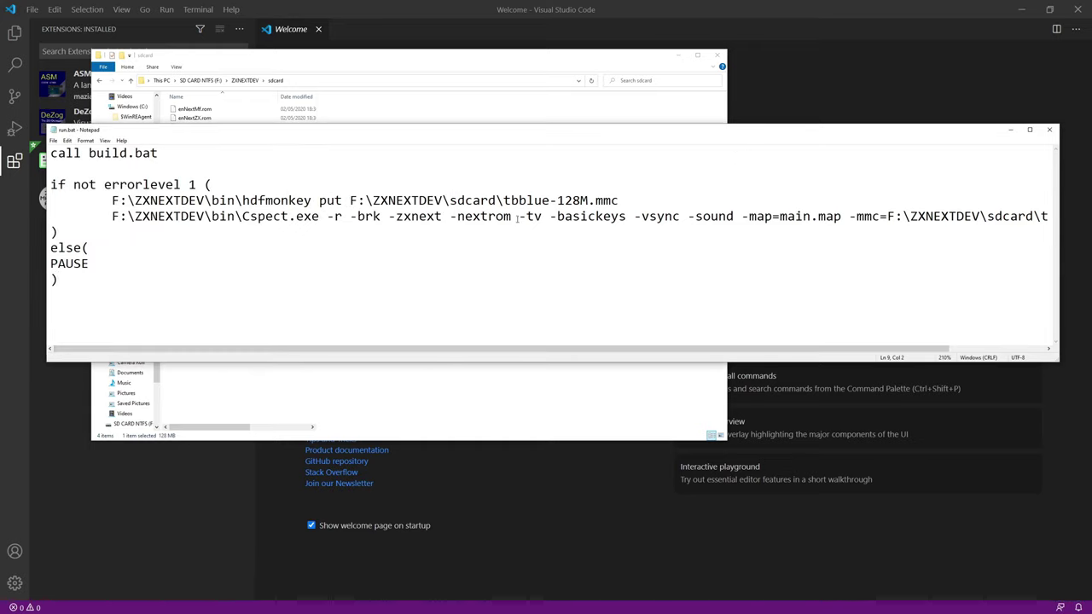
left_click(1050, 130)
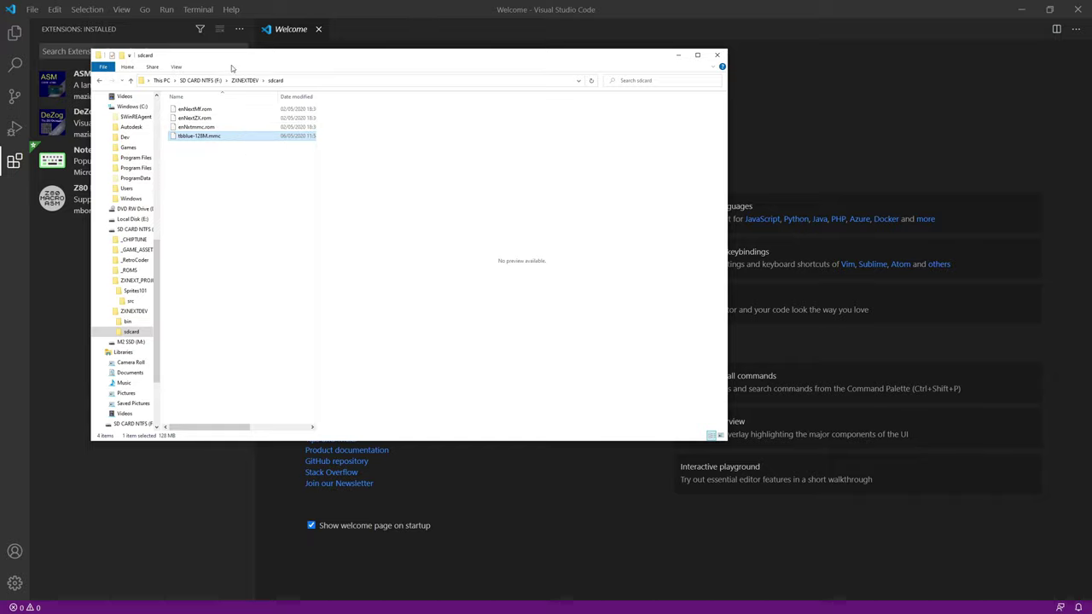
- Check the saved run.bat and the src folder in F:\ZXNEXT_PROJECTS\Sprites101, and close File Explorer
left_click(208, 81)
double_click(205, 147)
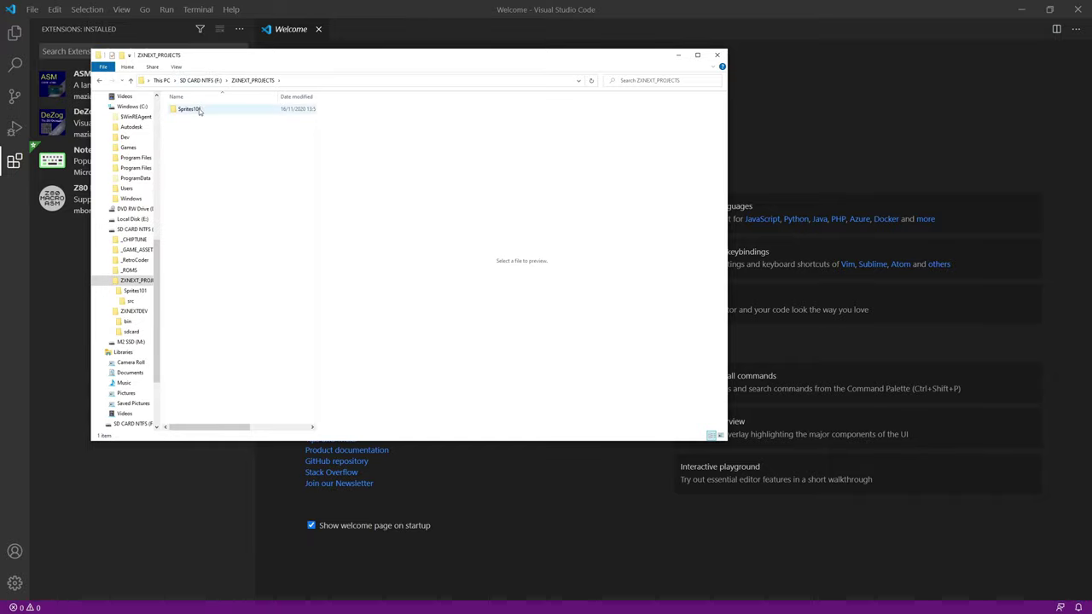
double_click(199, 109)
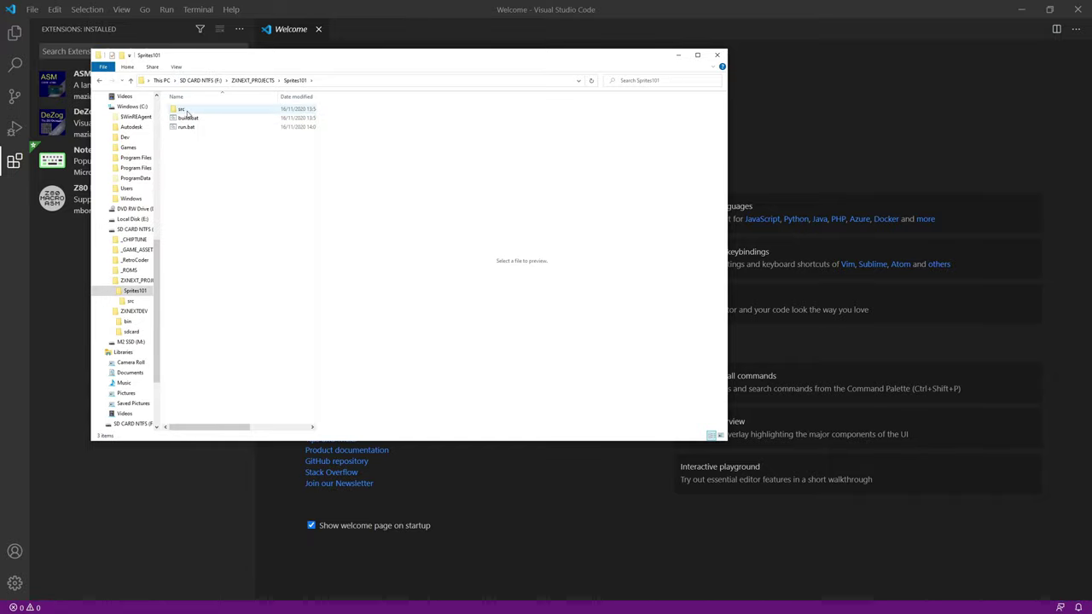
left_click(191, 127)
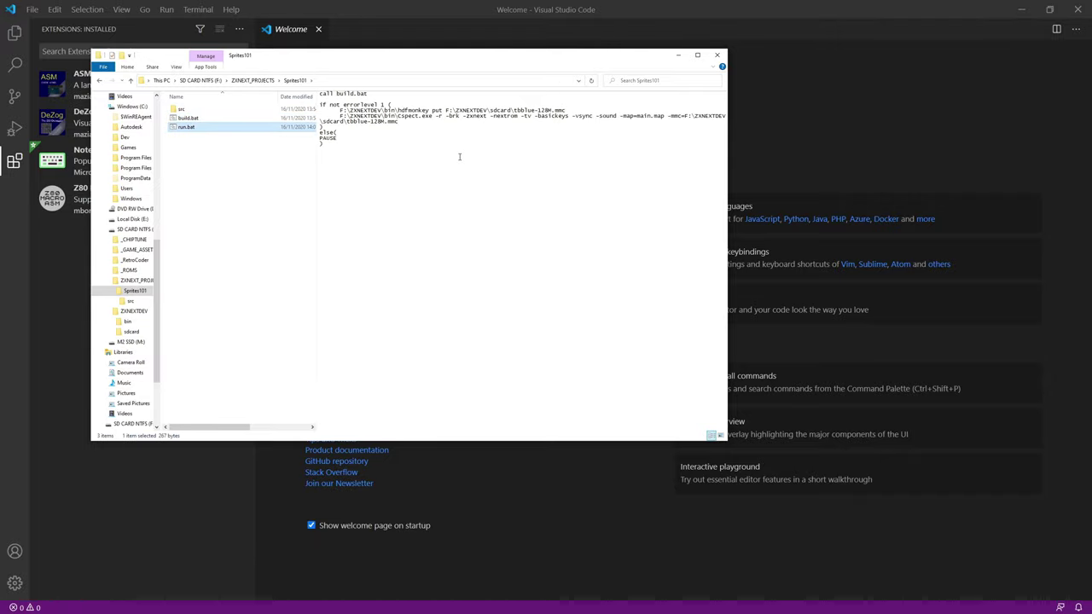
left_click(208, 111)
double_click(208, 111)
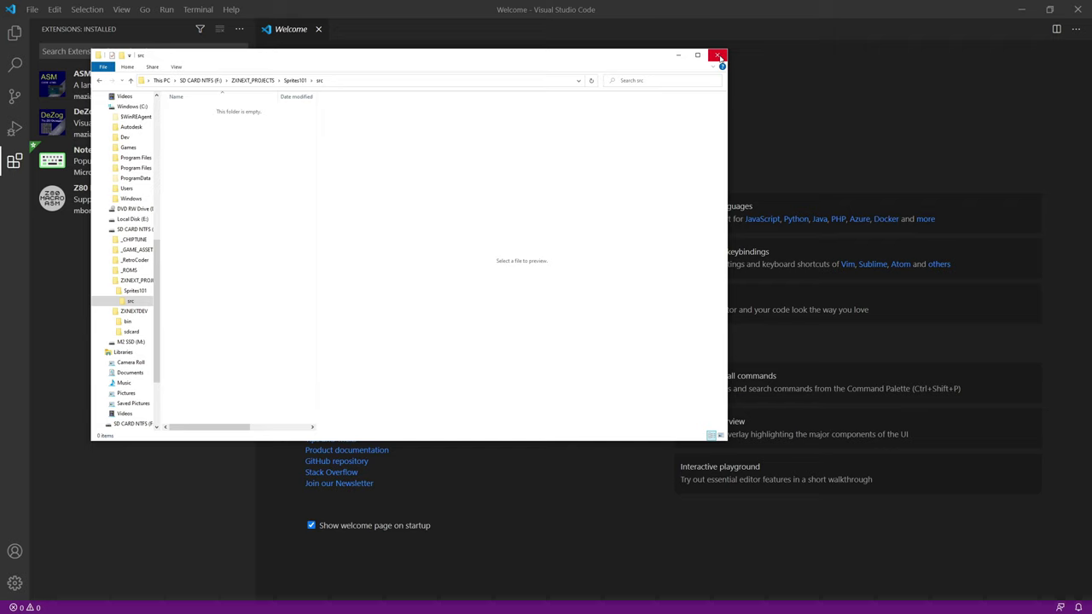
left_click(718, 57)
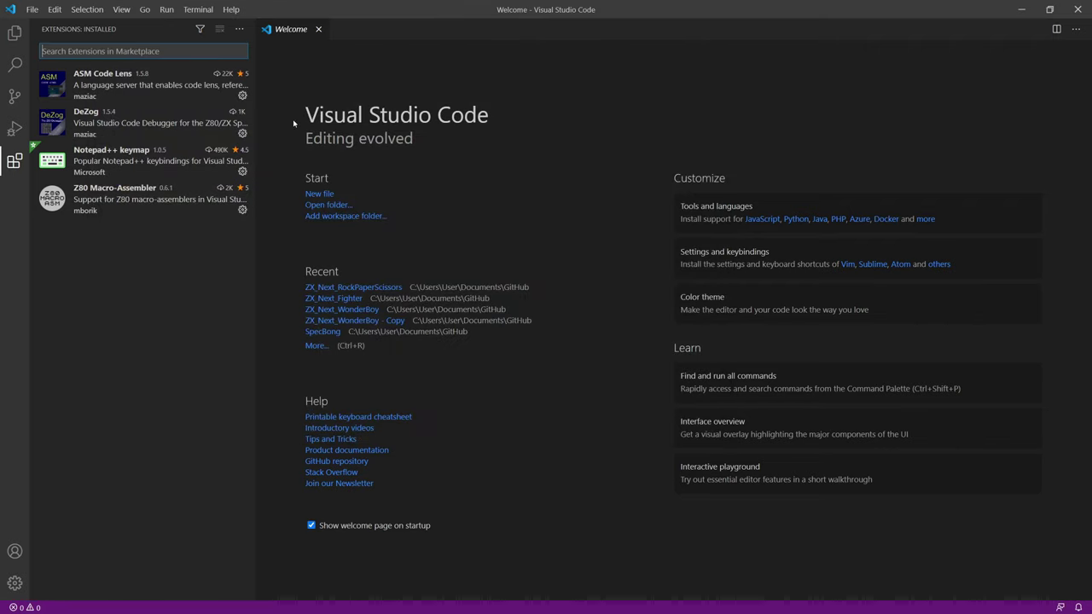
- Open the project folder F:\ZXNEXT_PROJECTS\Sprites101 in Visual Studio Code
left_click(33, 9)
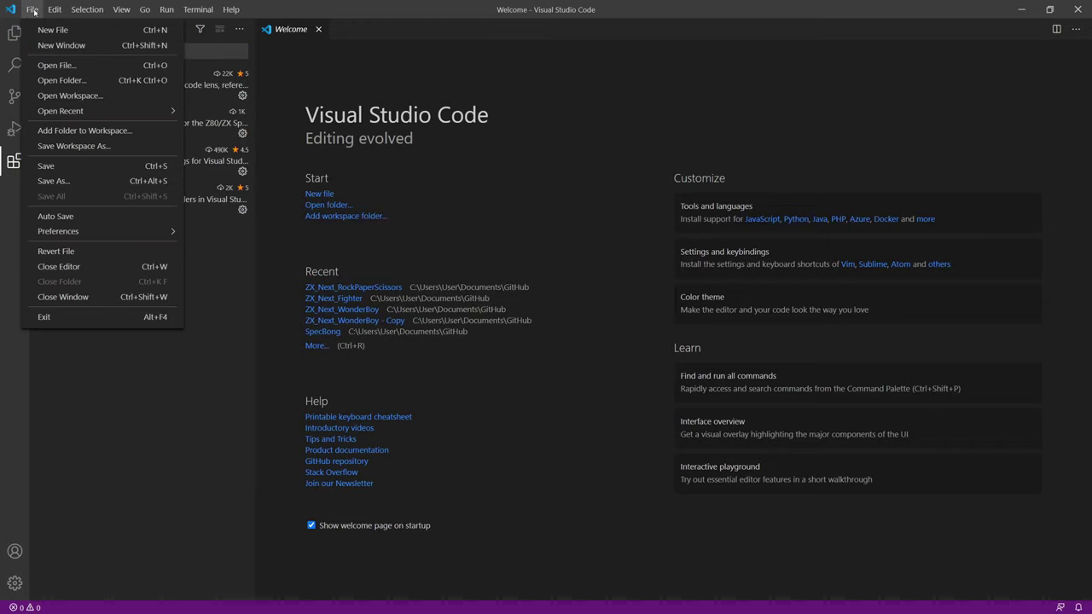
left_click(61, 80)
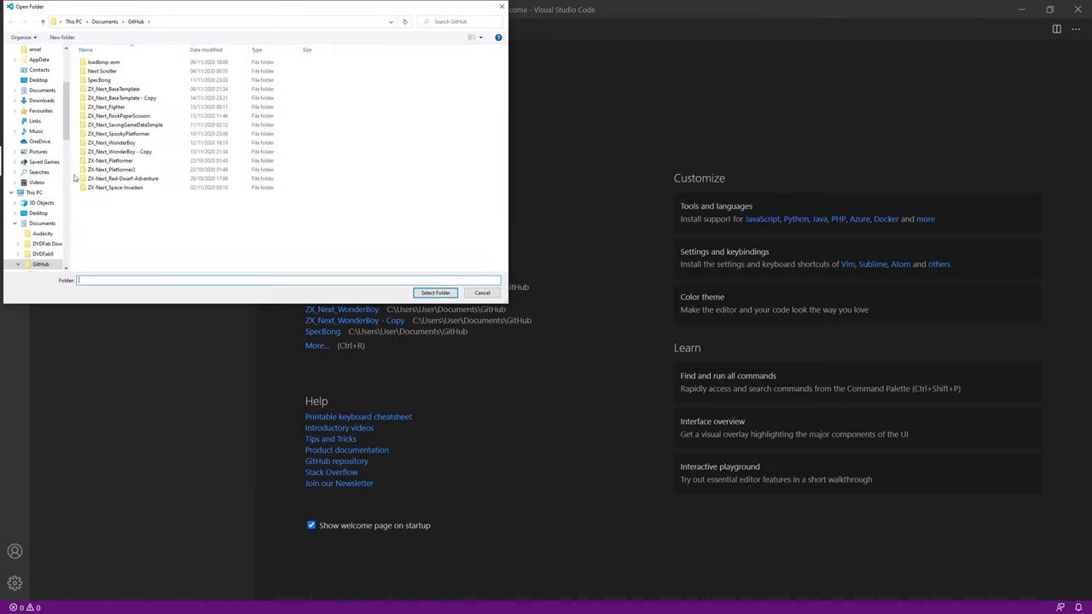
scroll(31, 220, "down", 7)
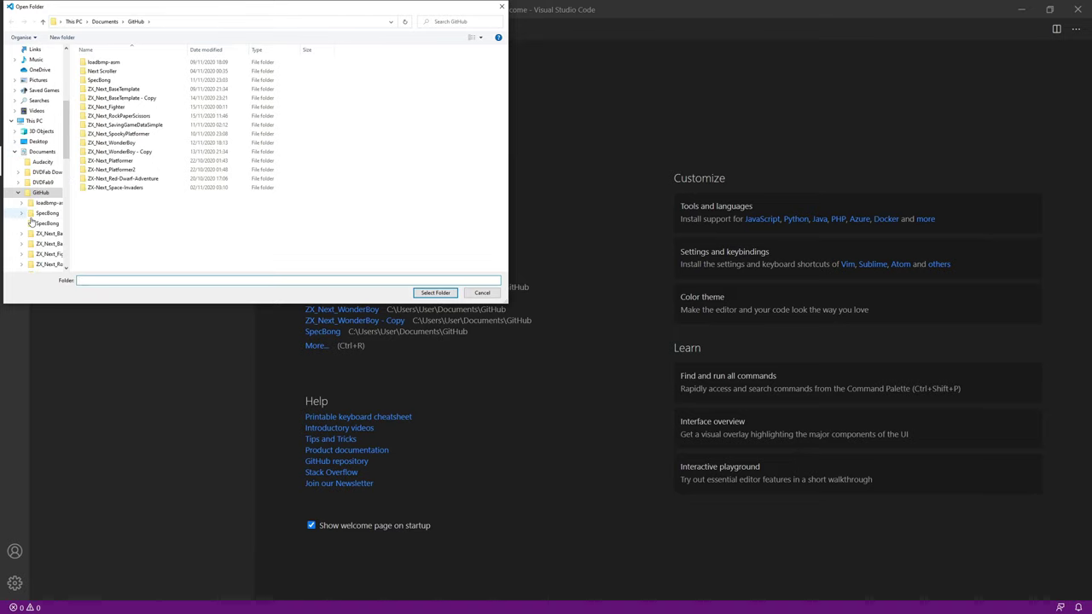
scroll(30, 221, "down", 6)
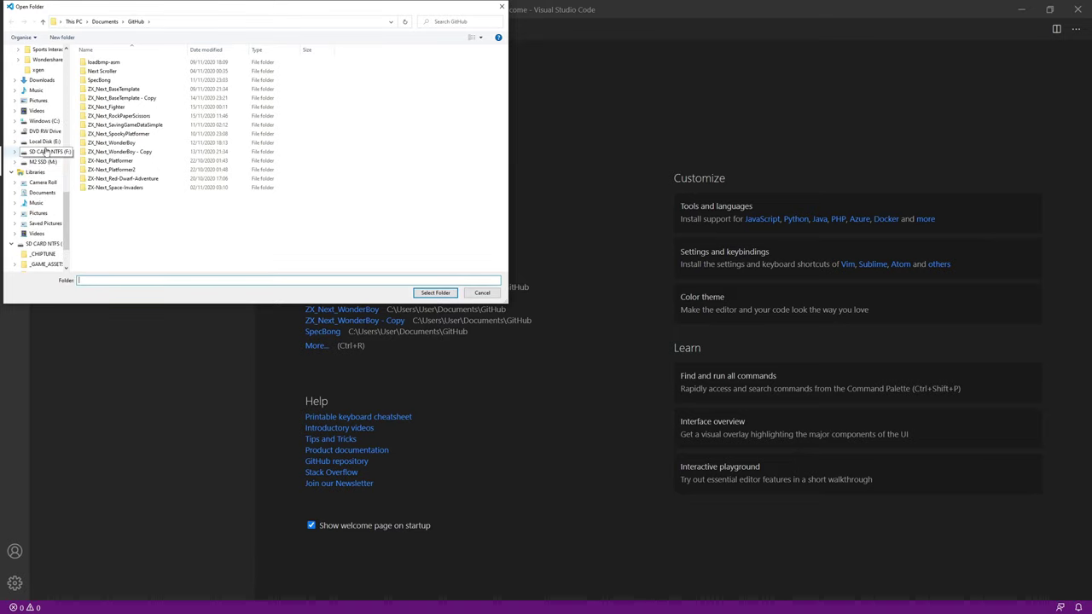
left_click(47, 151)
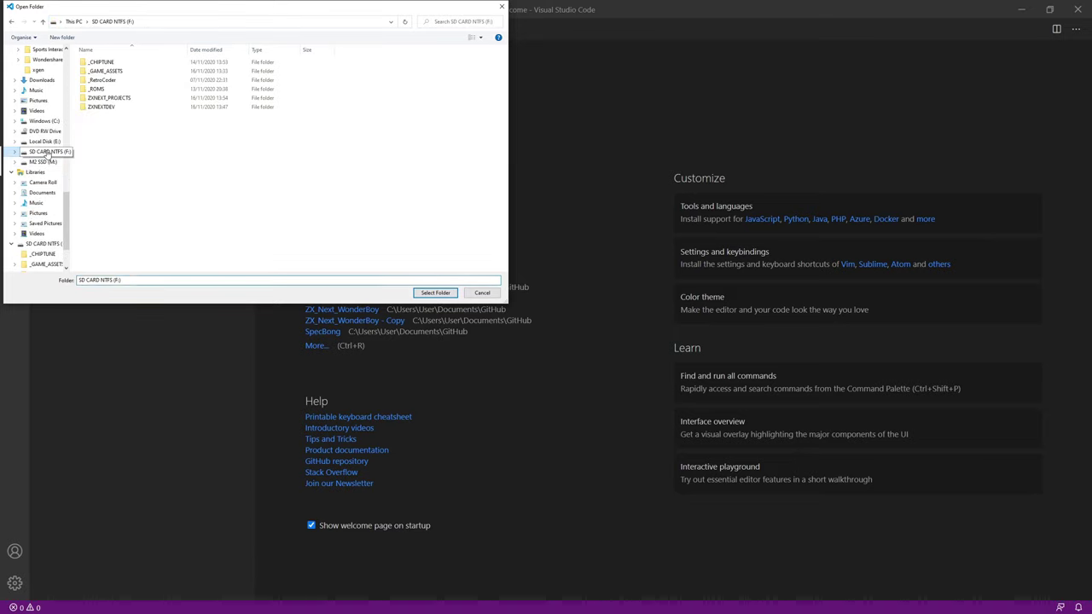
double_click(122, 98)
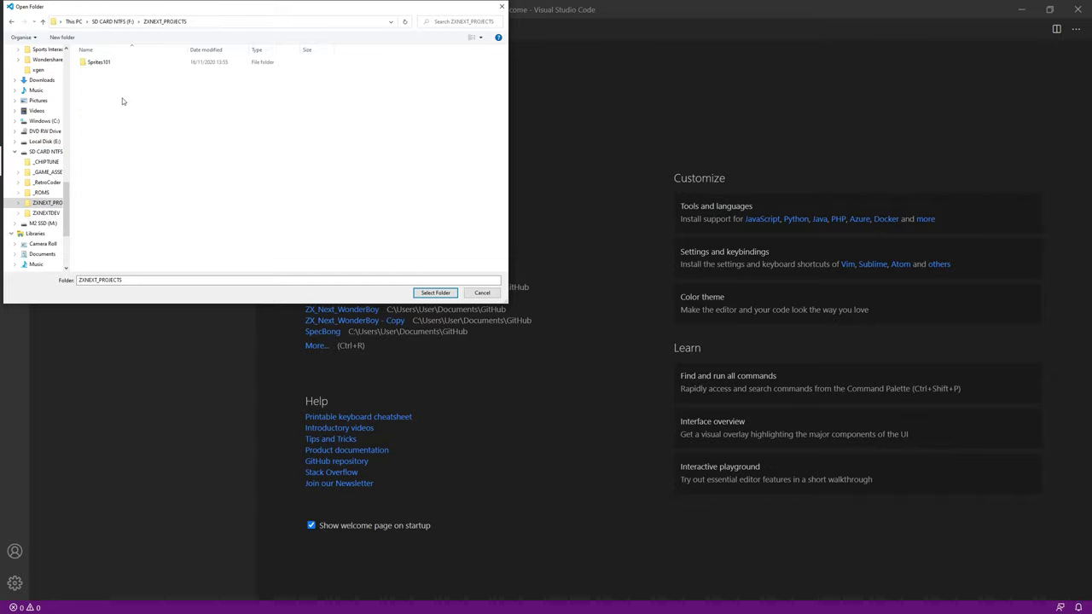
double_click(92, 62)
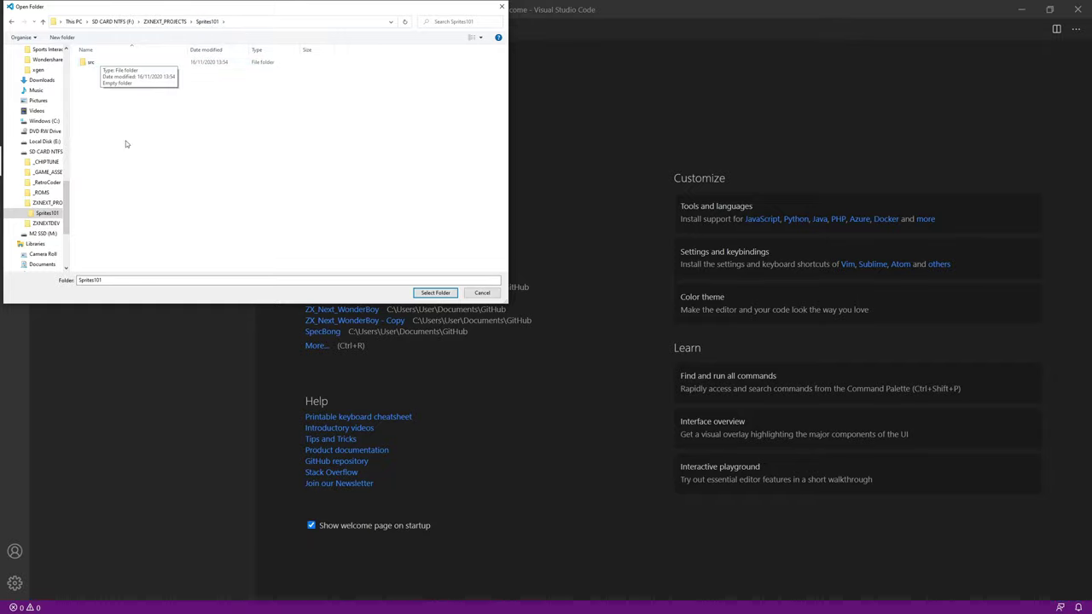
left_click(434, 293)
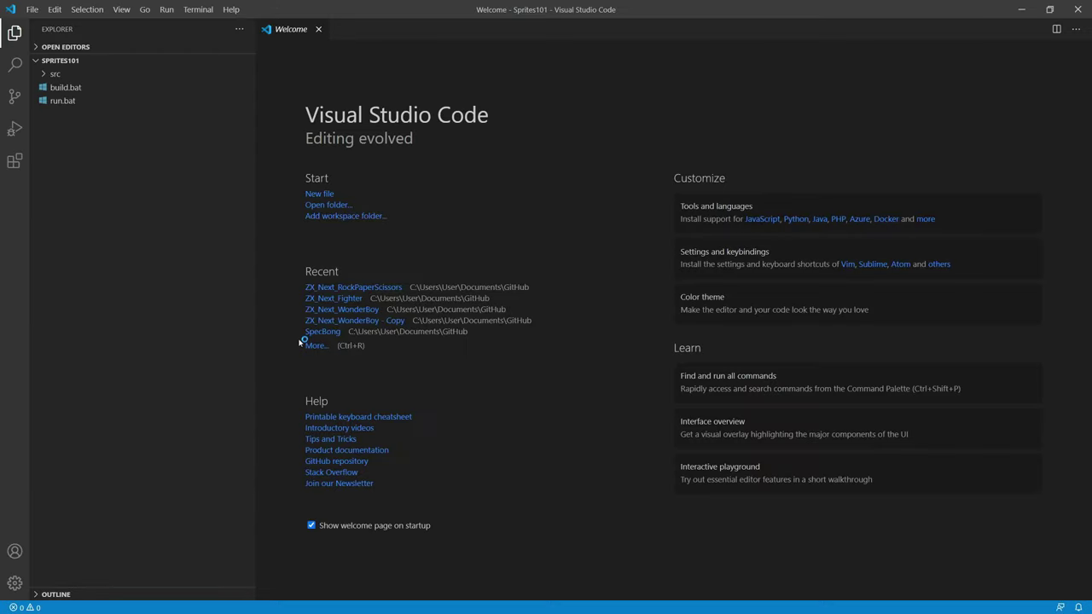
- Create a new file named main.asm in the src folder and close the Welcome page
left_click(41, 76)
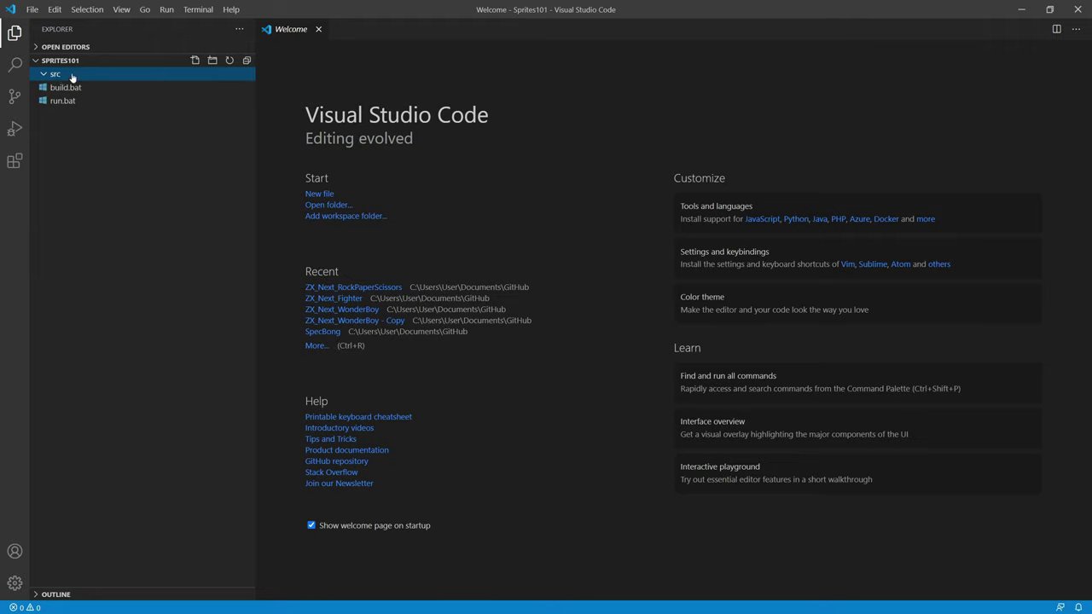
right_click(72, 80)
left_click(86, 87)
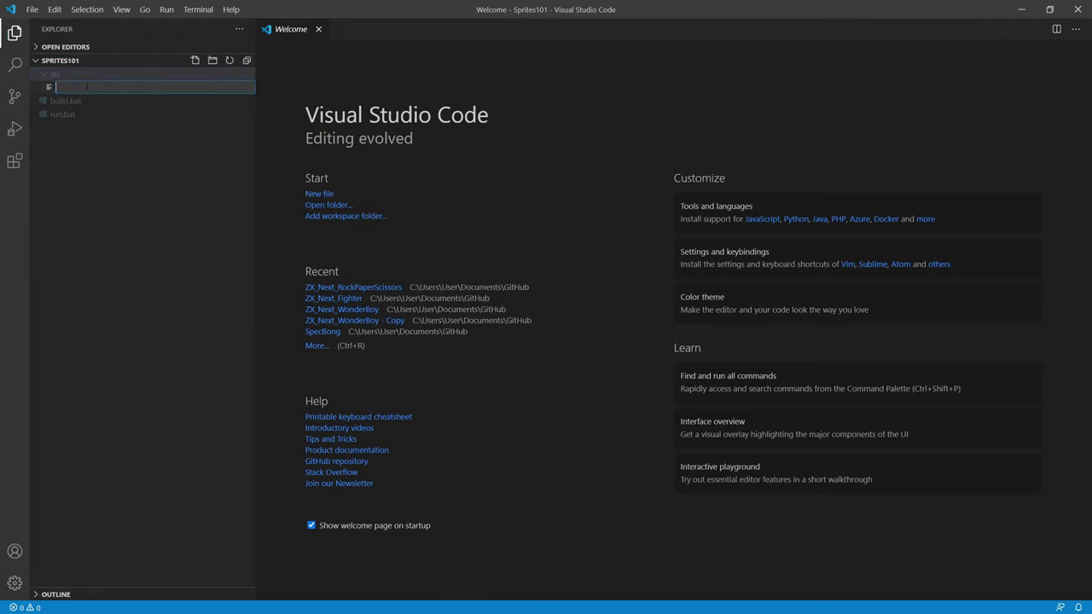
type("main.asm")
key("Return")
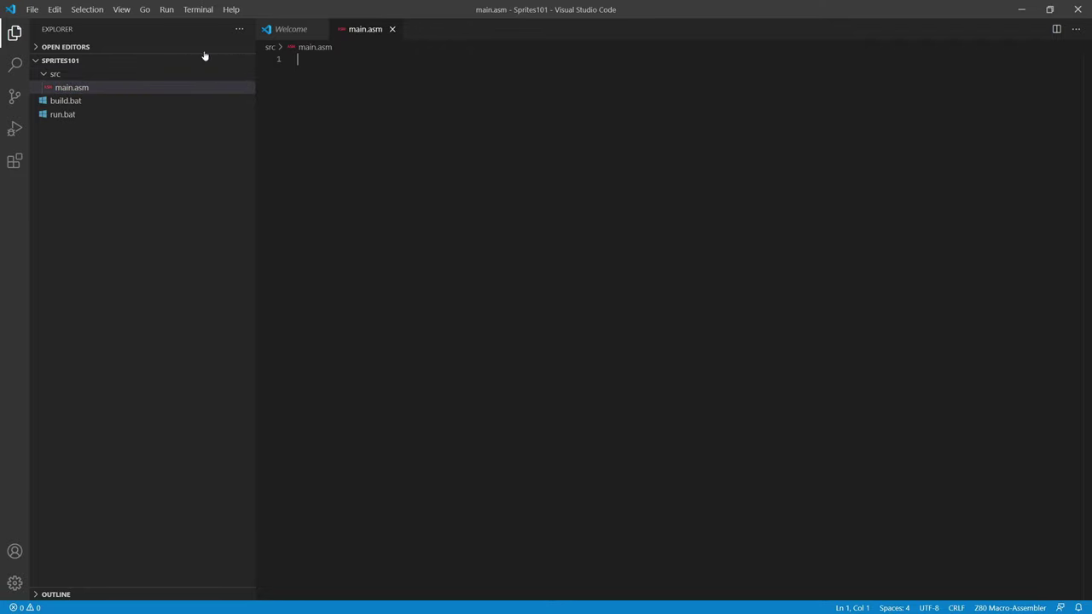
left_click(277, 29)
left_click(318, 29)
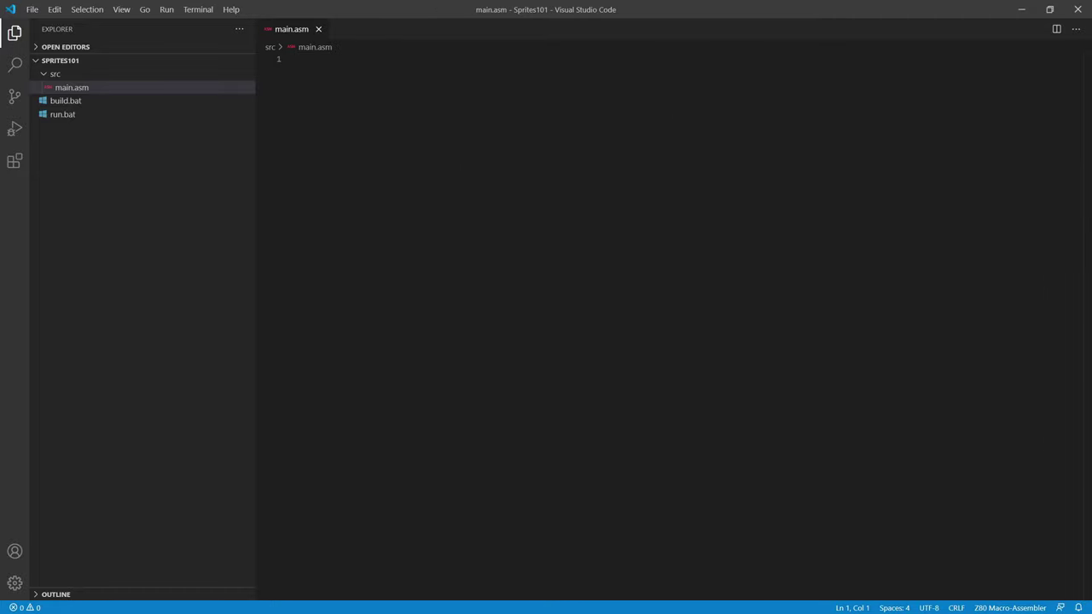
- Open a new File Explorer window and move it away from the Visual Studio Code editor
key("super+e")
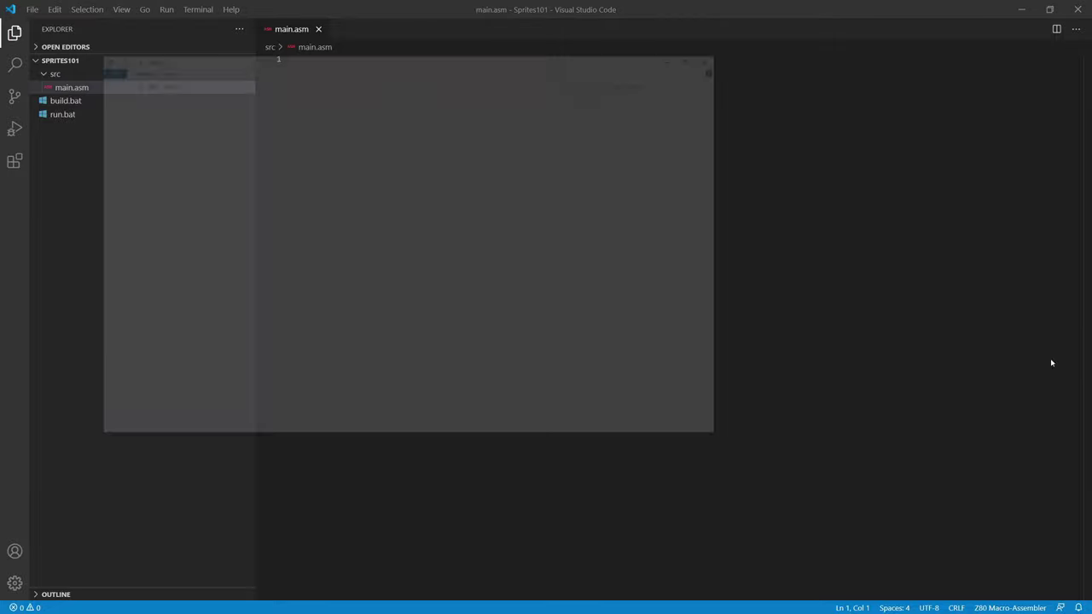
left_click_drag(427, 56, 1091, 60)
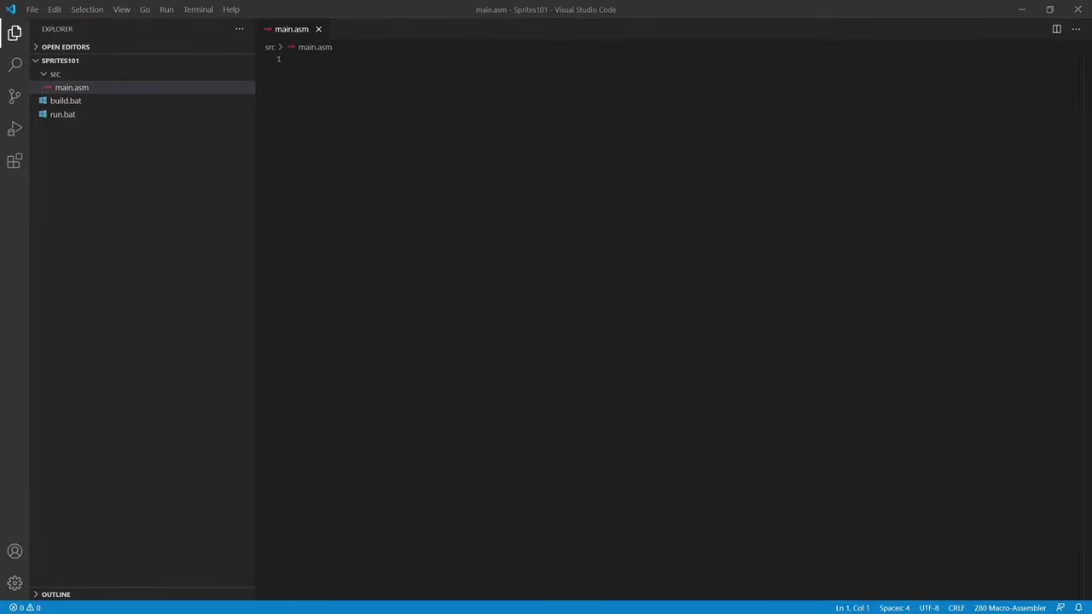